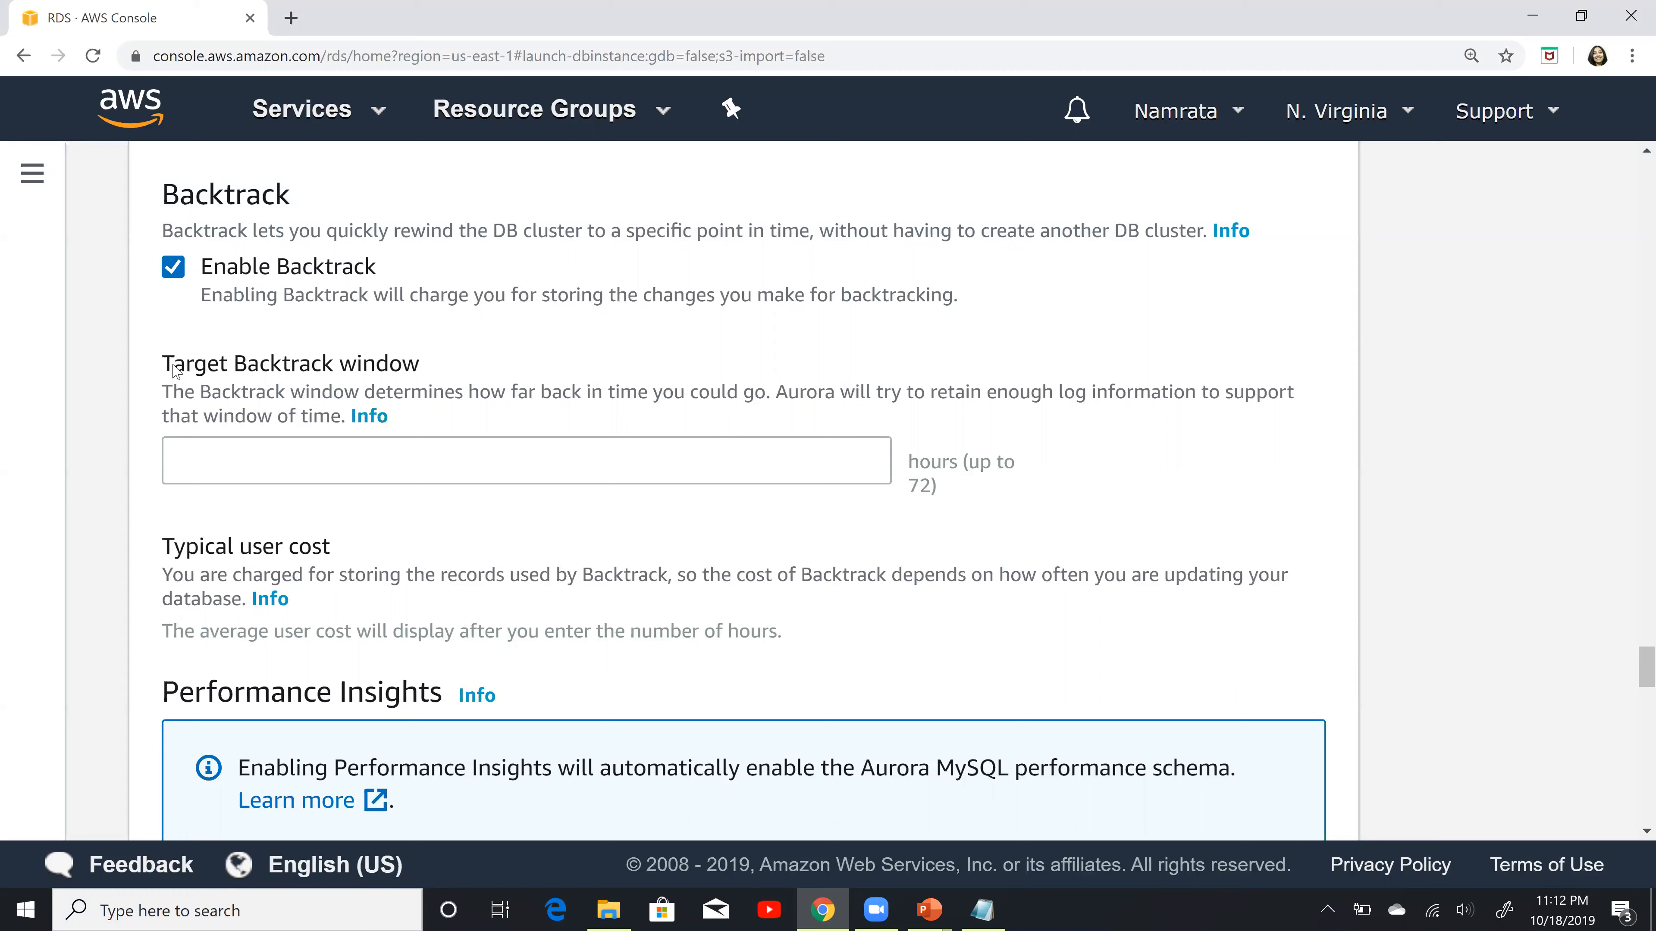
Step: Set the Target Backtrack window to 72 hours and review the typical user cost
left_click_drag(165, 361, 432, 365)
left_click(399, 463)
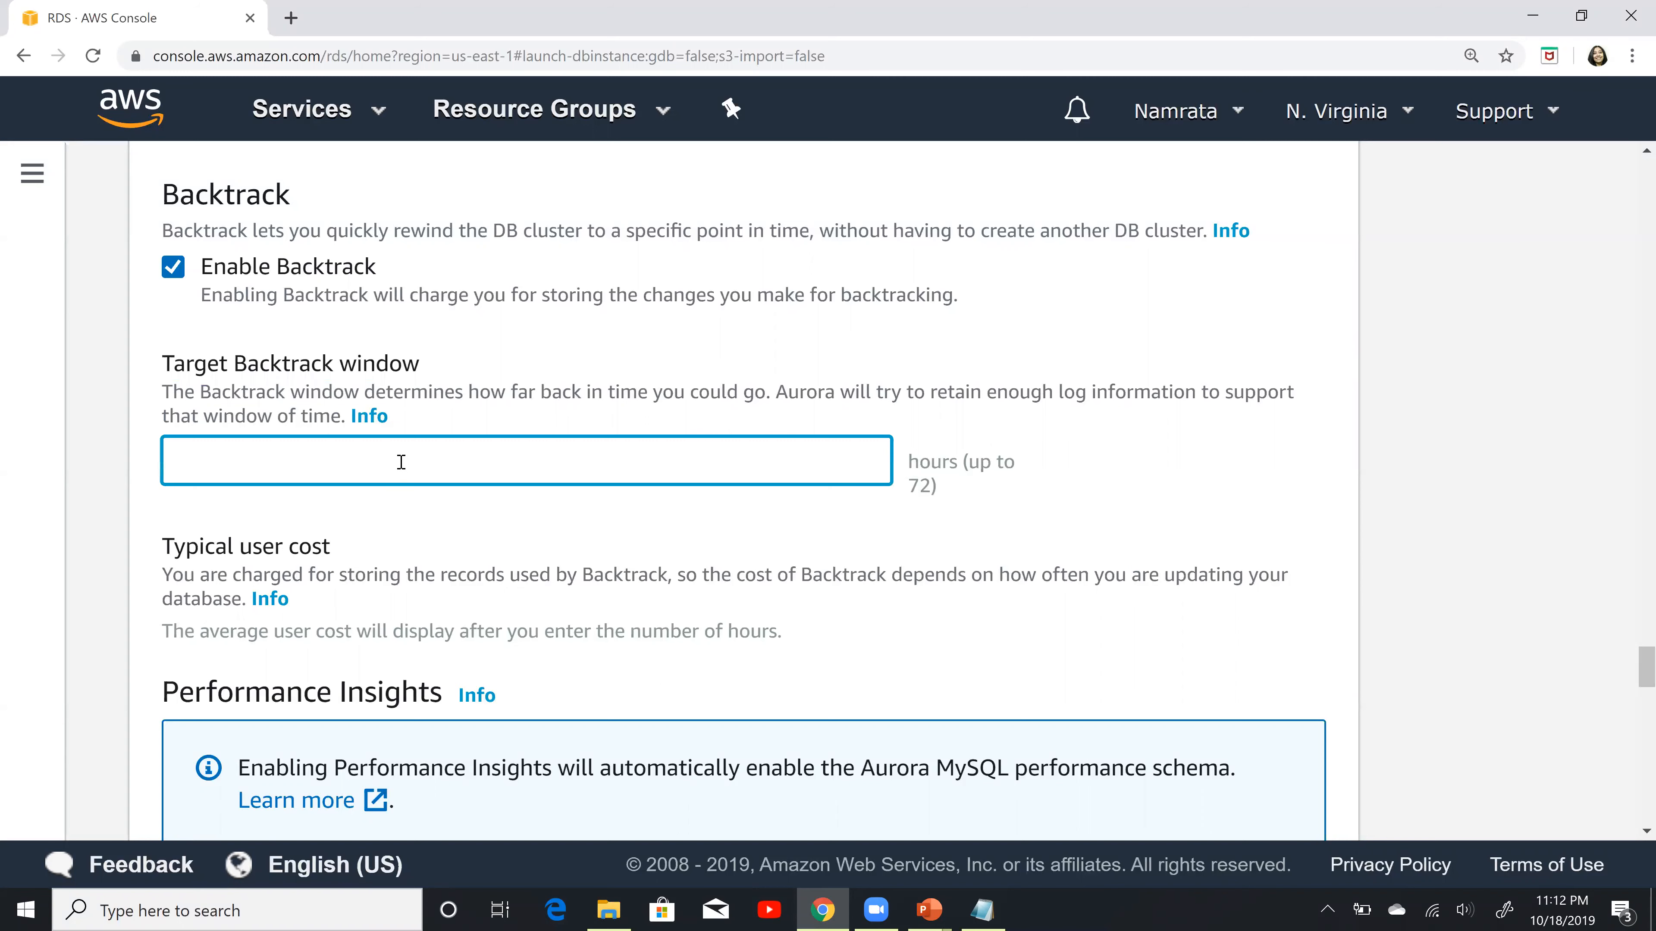
type("72")
left_click(786, 373)
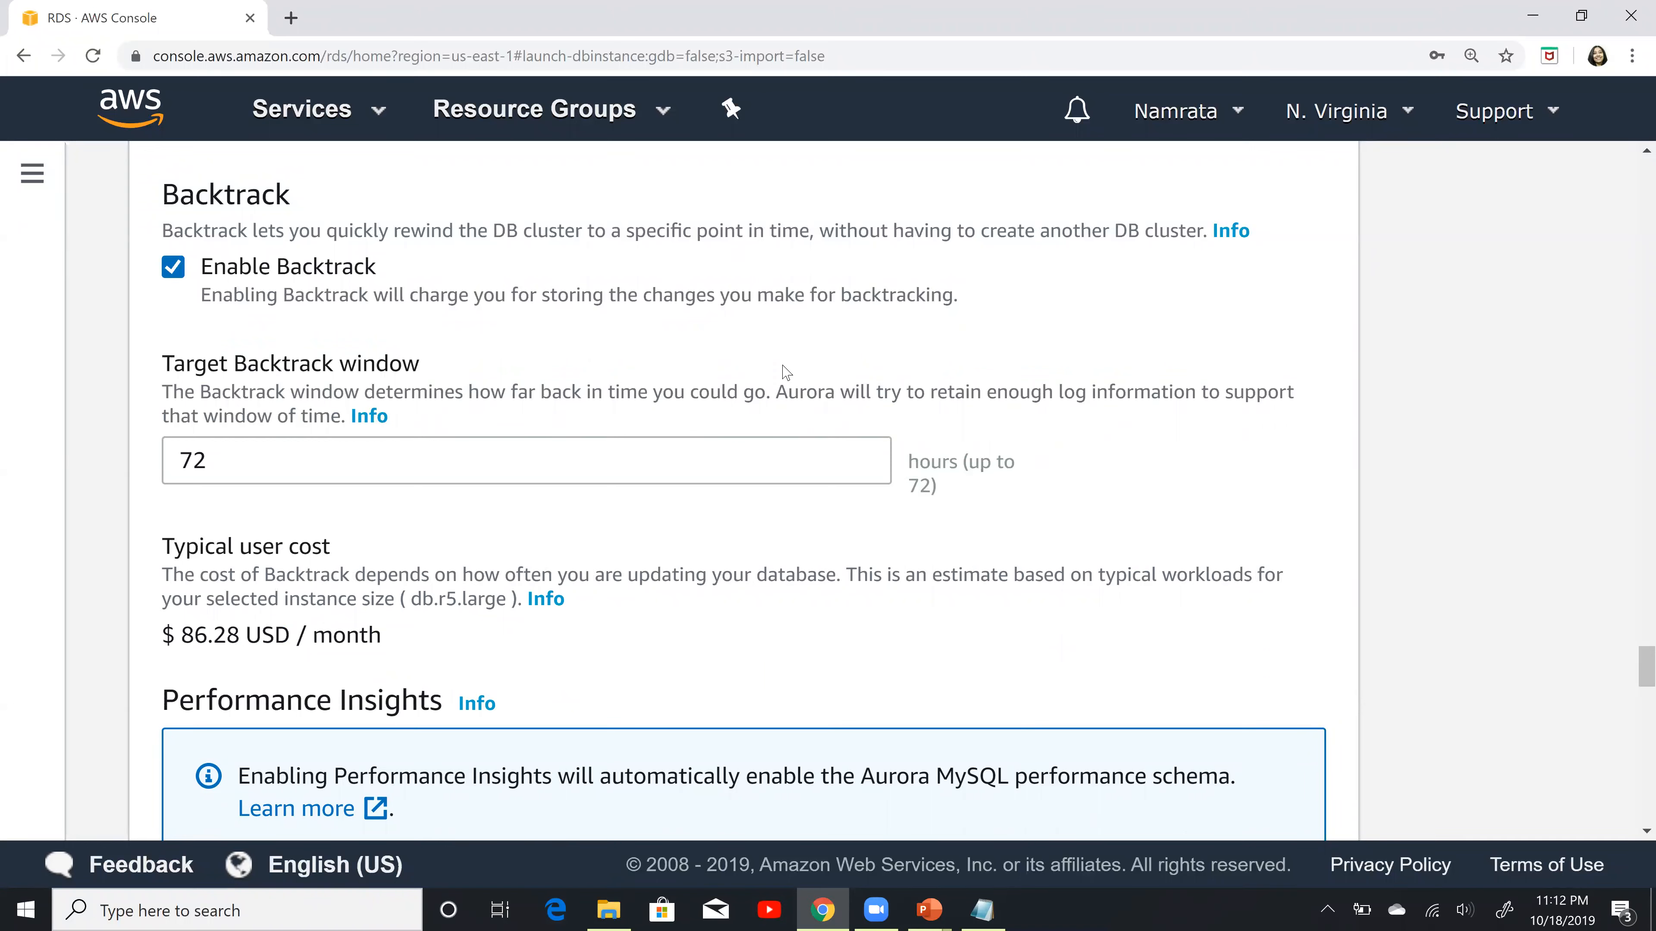
double_click(163, 461)
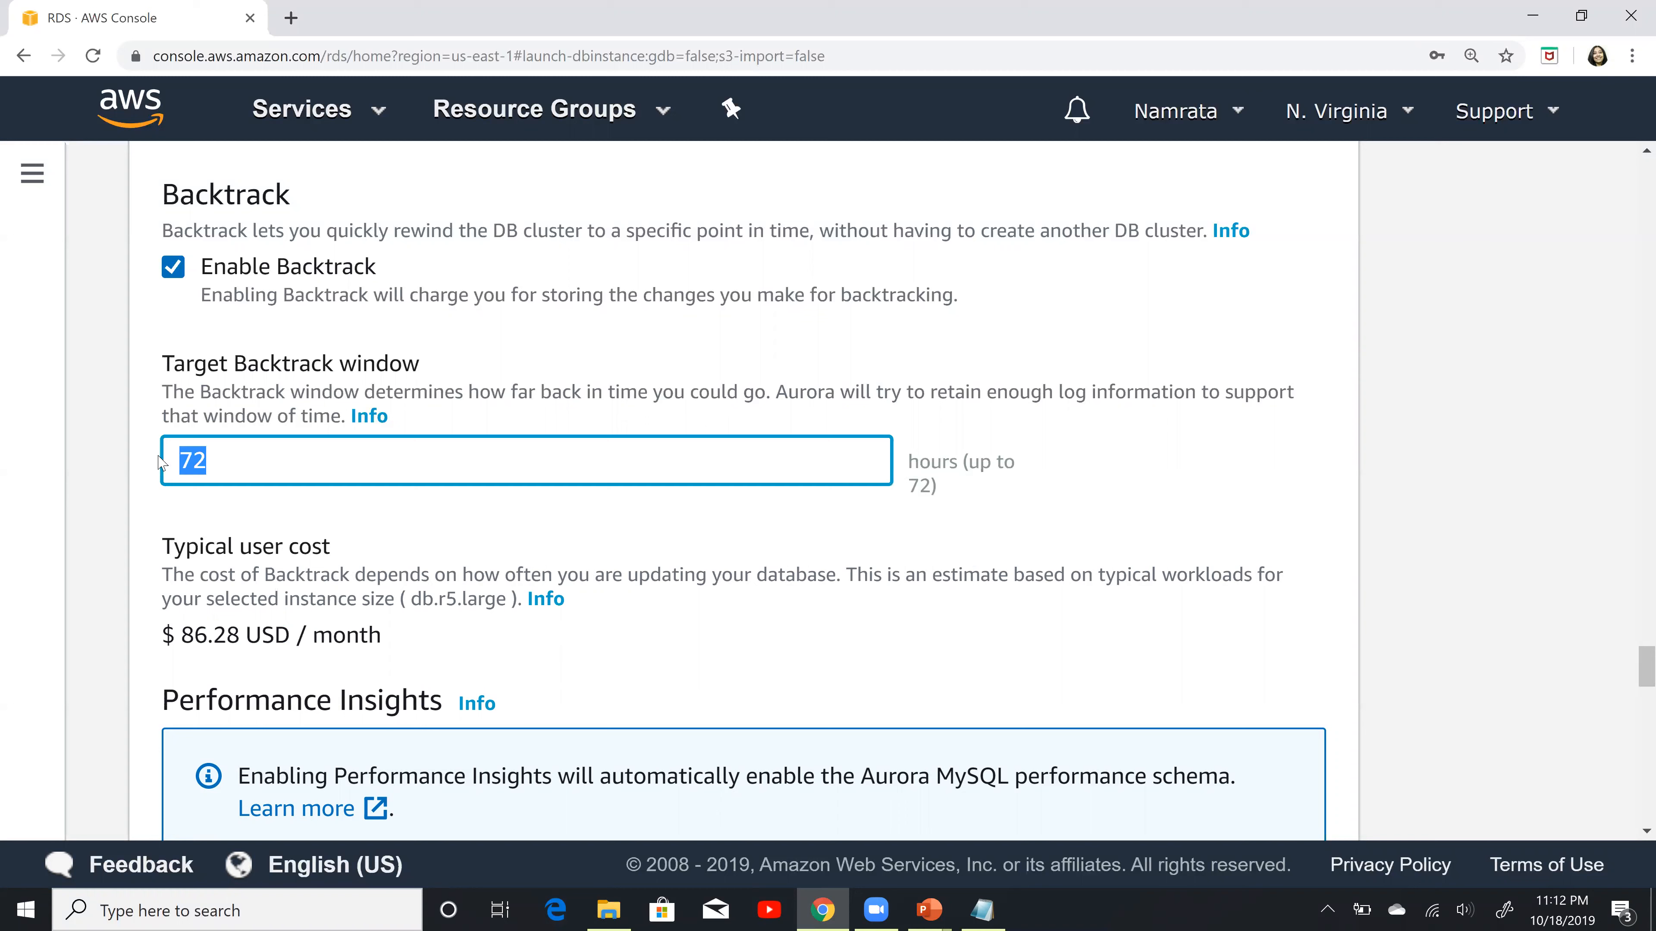
left_click(149, 603)
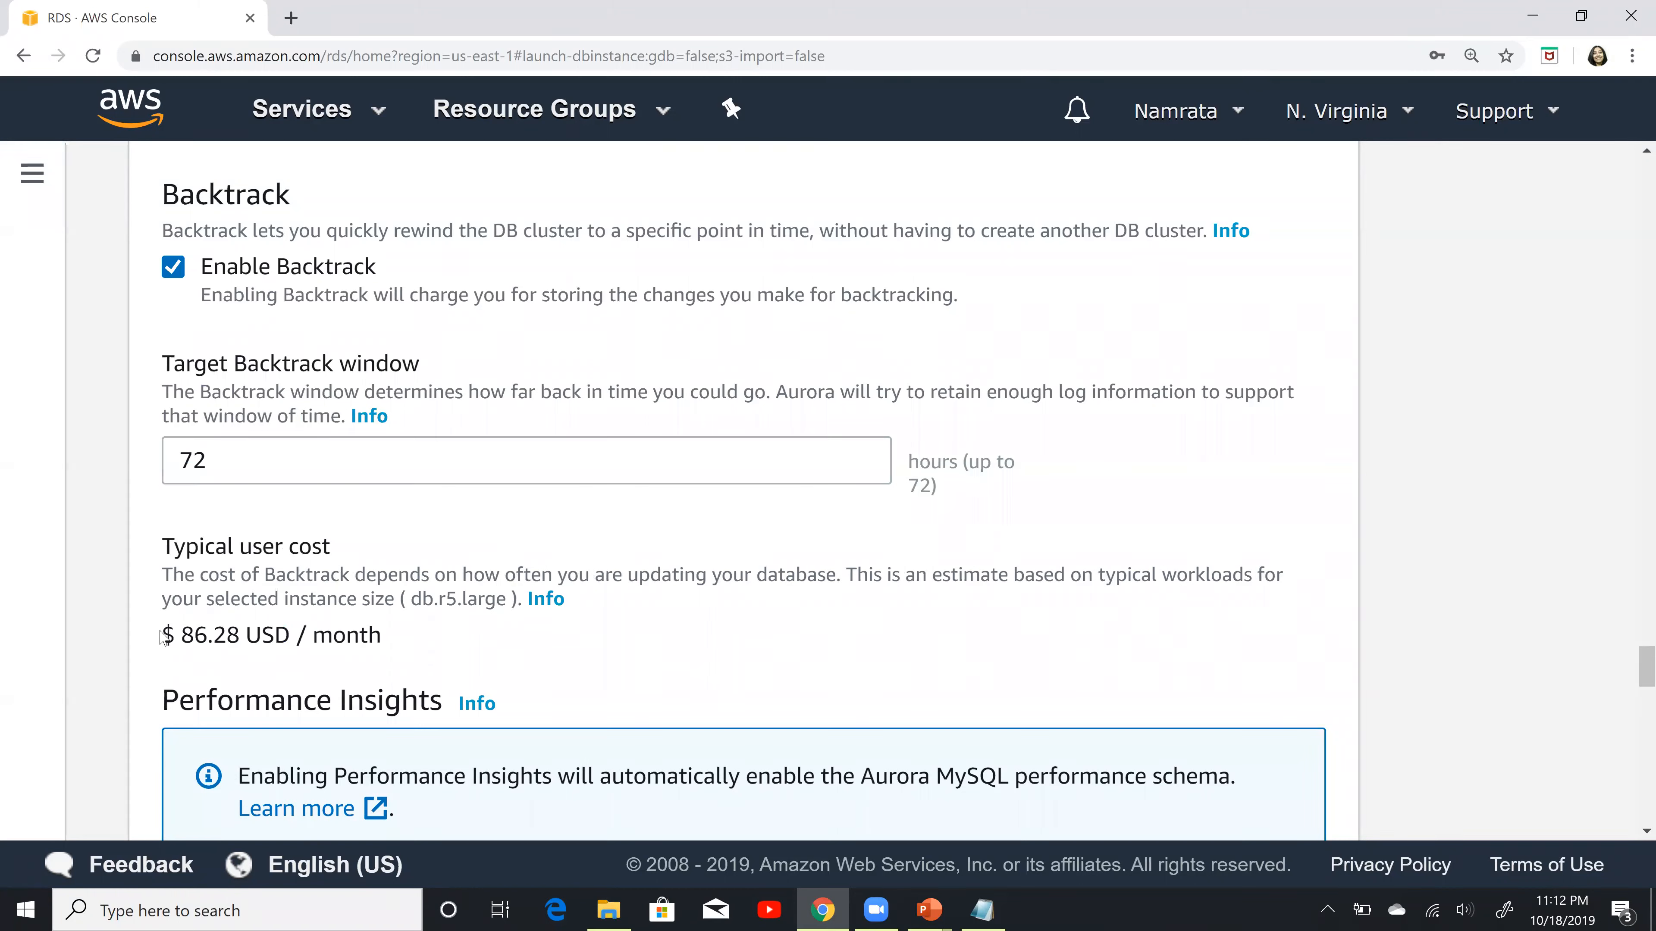
left_click_drag(164, 636, 440, 645)
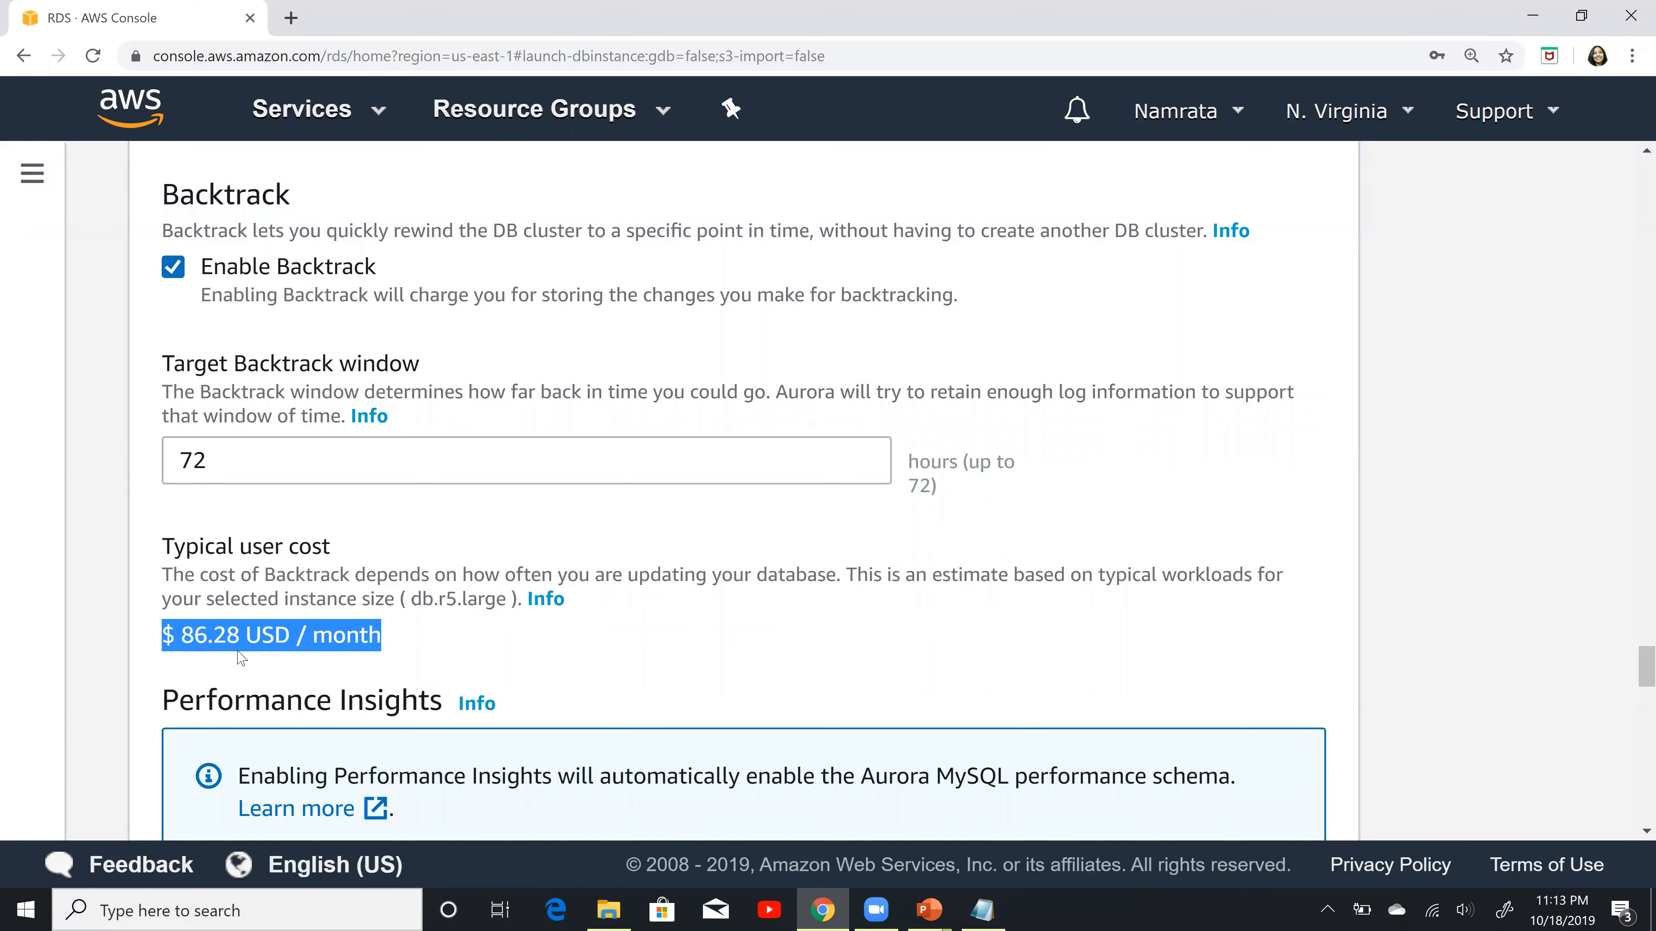
Step: Switch to the PowerPoint slide show and underline the Enable Deletion Protection item with the pen
key("alt+Tab")
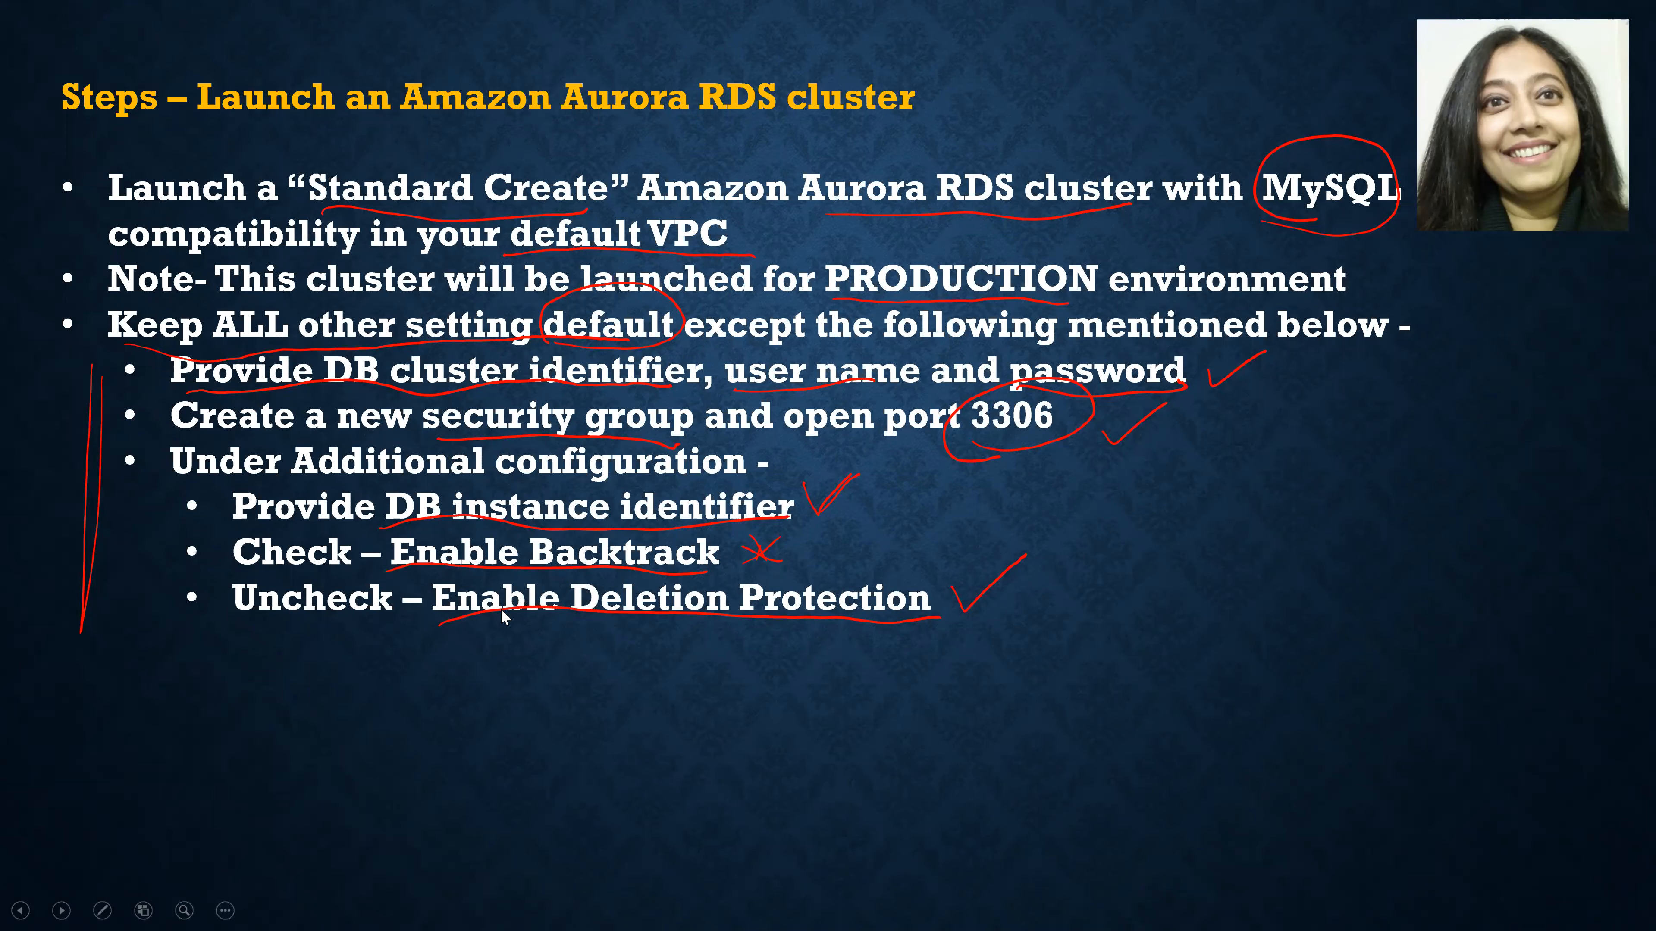
key("ctrl+p")
left_click_drag(244, 648, 885, 625)
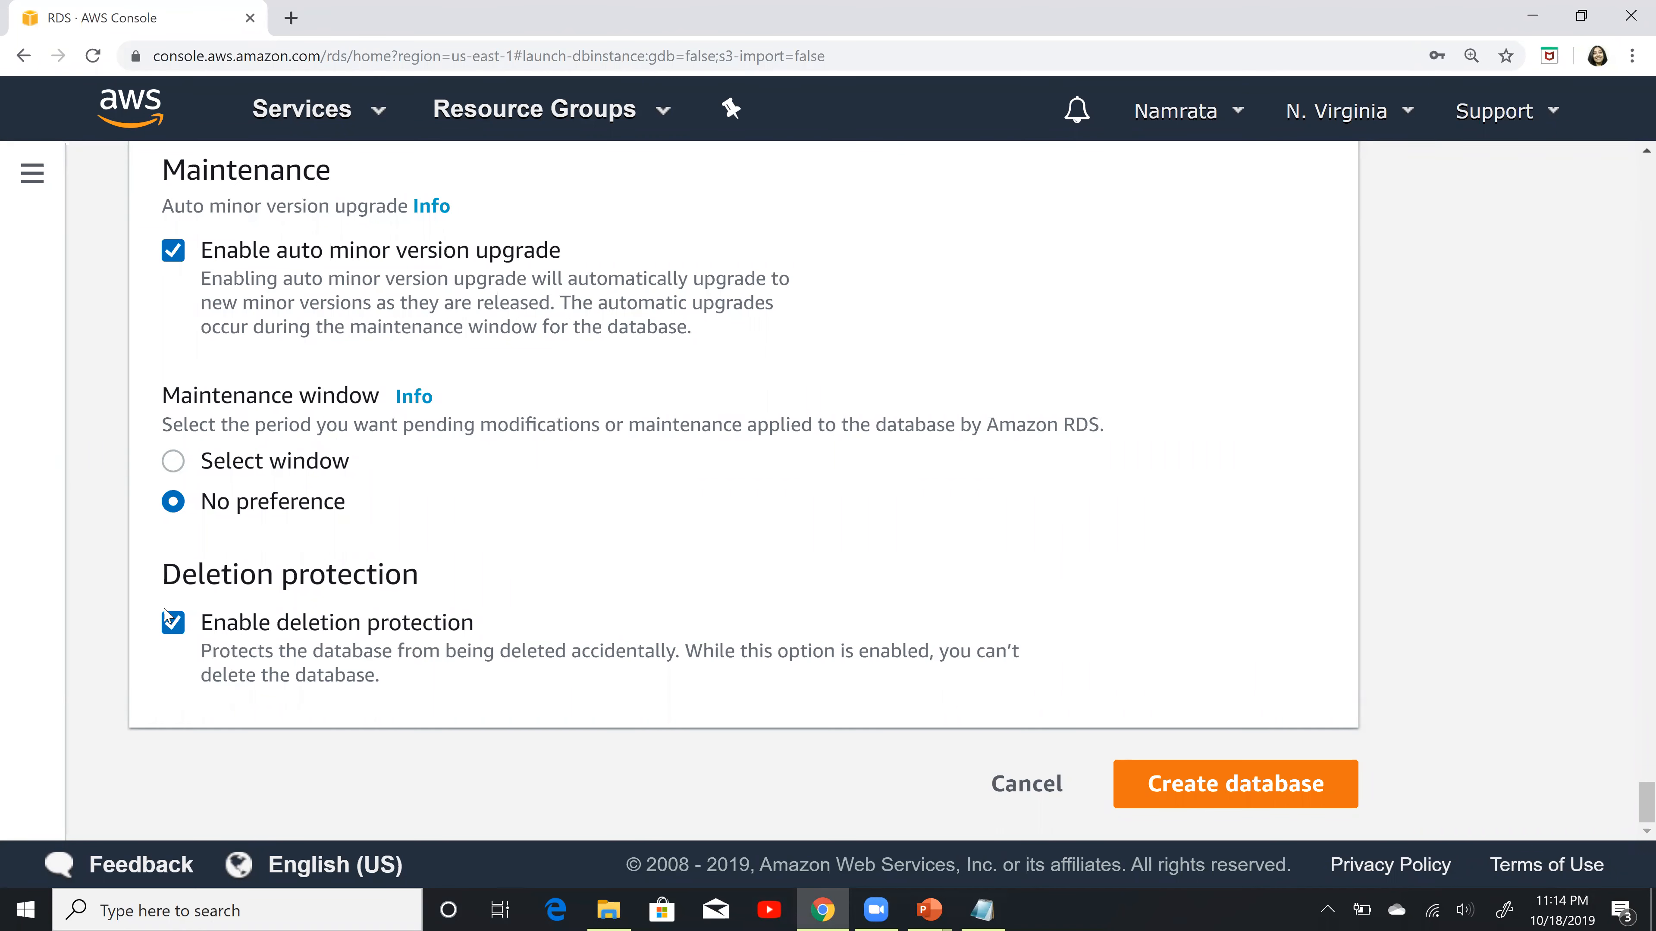
Step: Turn off deletion protection for the Aurora cluster and create the database
left_click(174, 624)
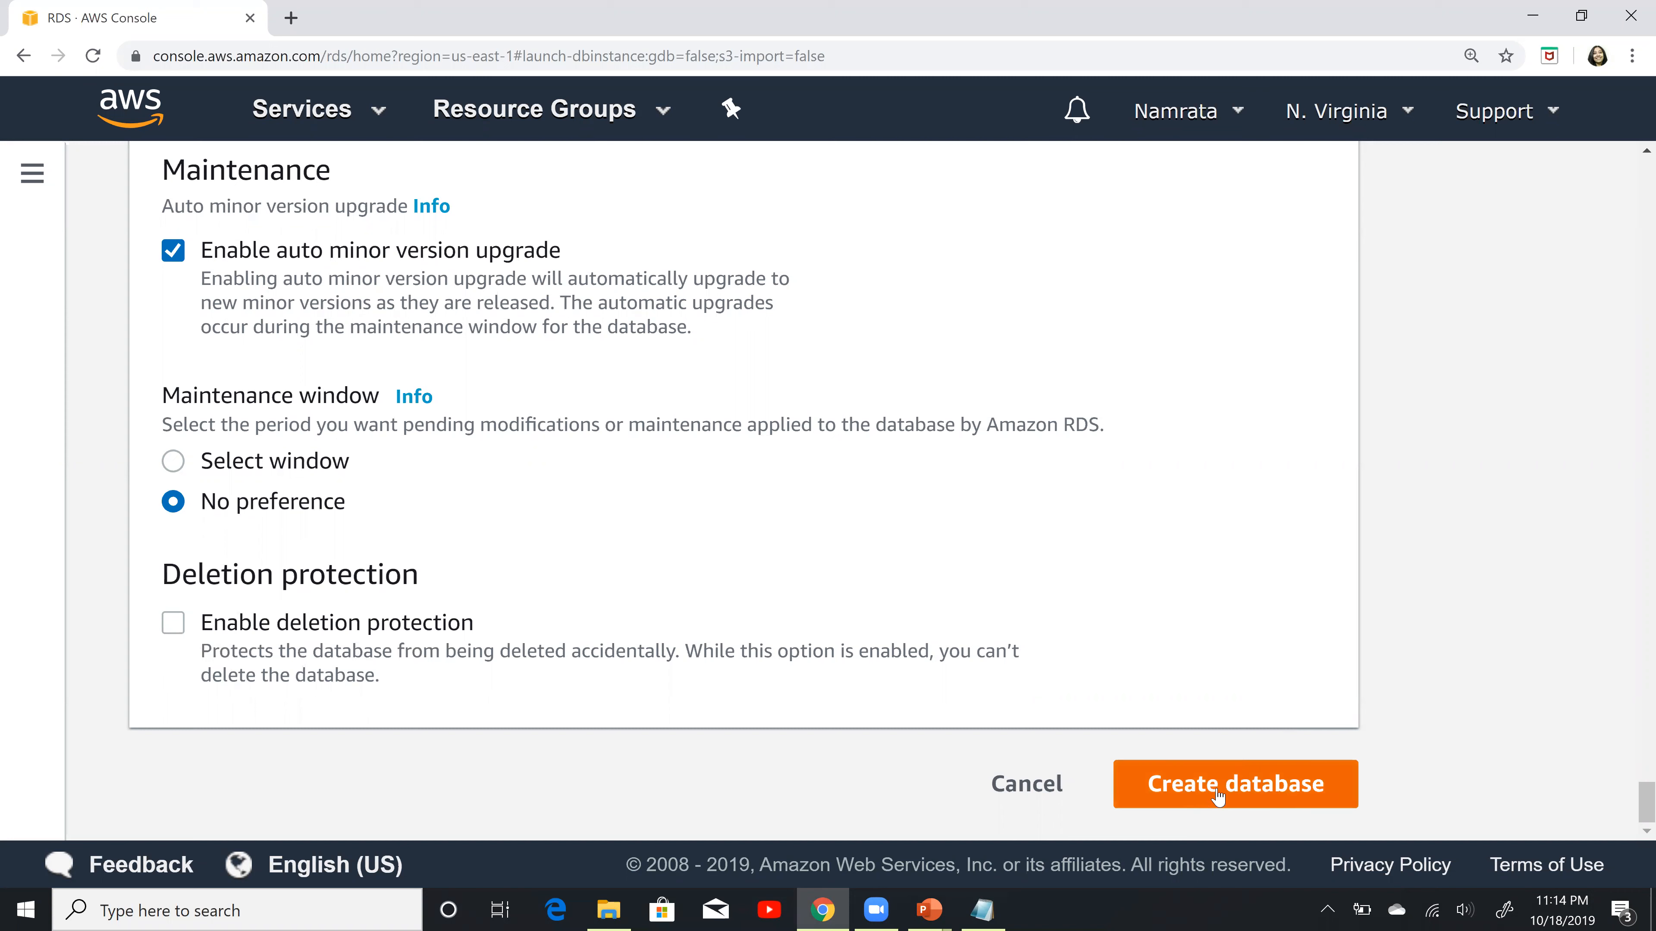
left_click(1205, 792)
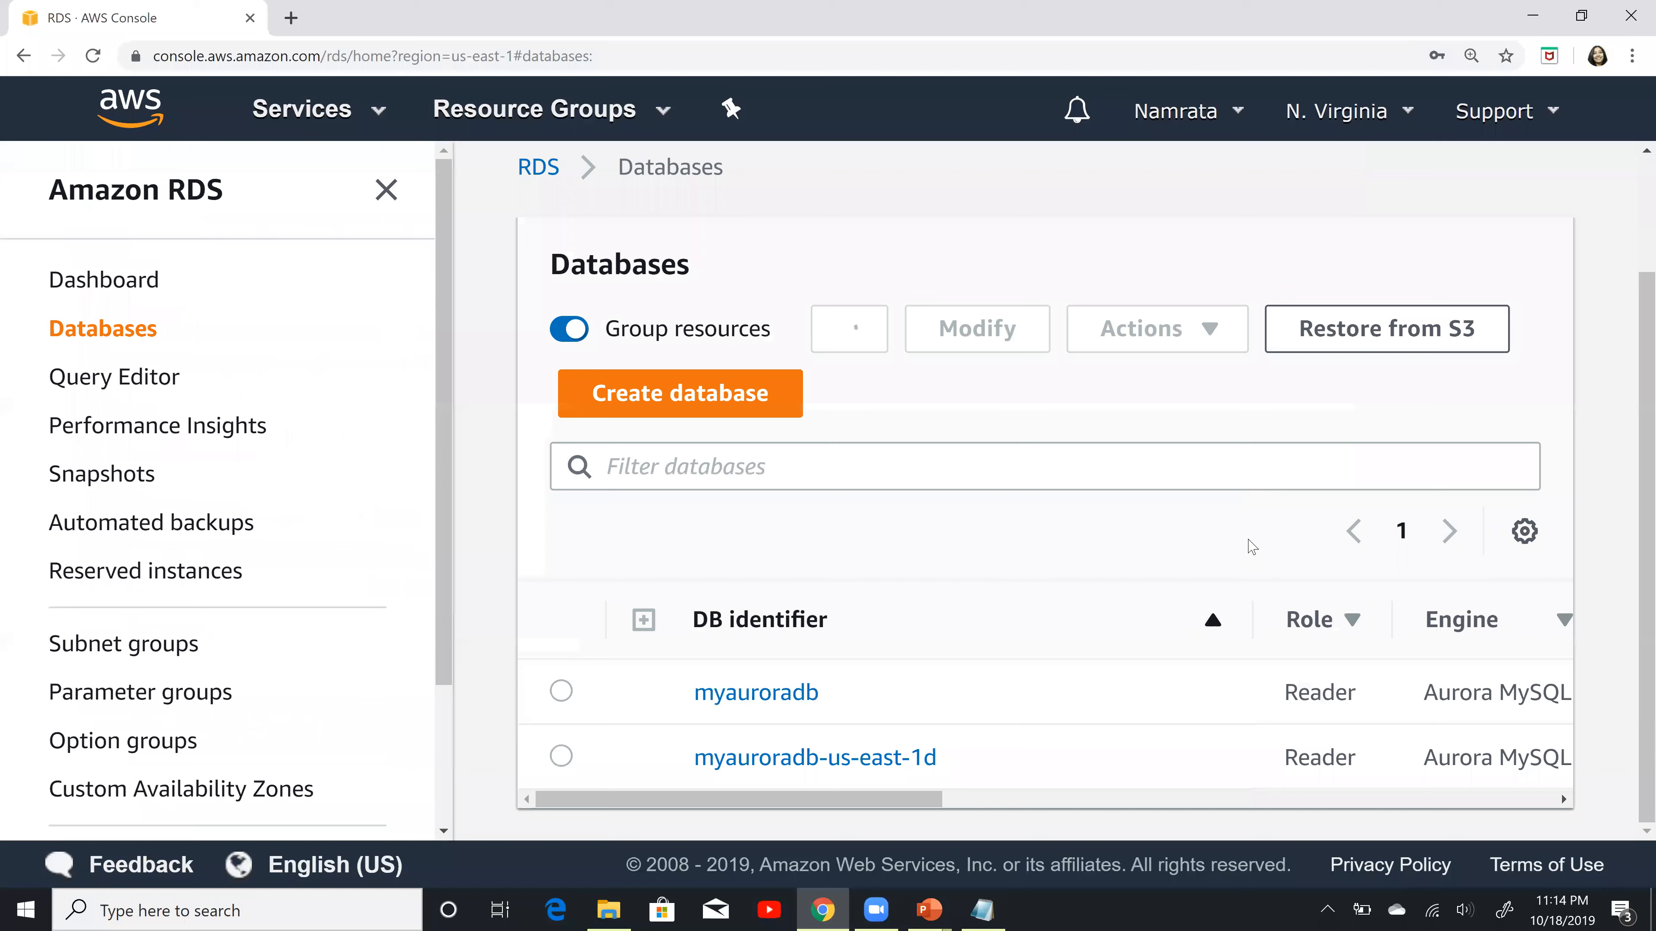
Step: Examine the roles, regions and status of the new myauroradb cluster and its instances in the databases list
key("ctrl+minus")
key("ctrl+minus")
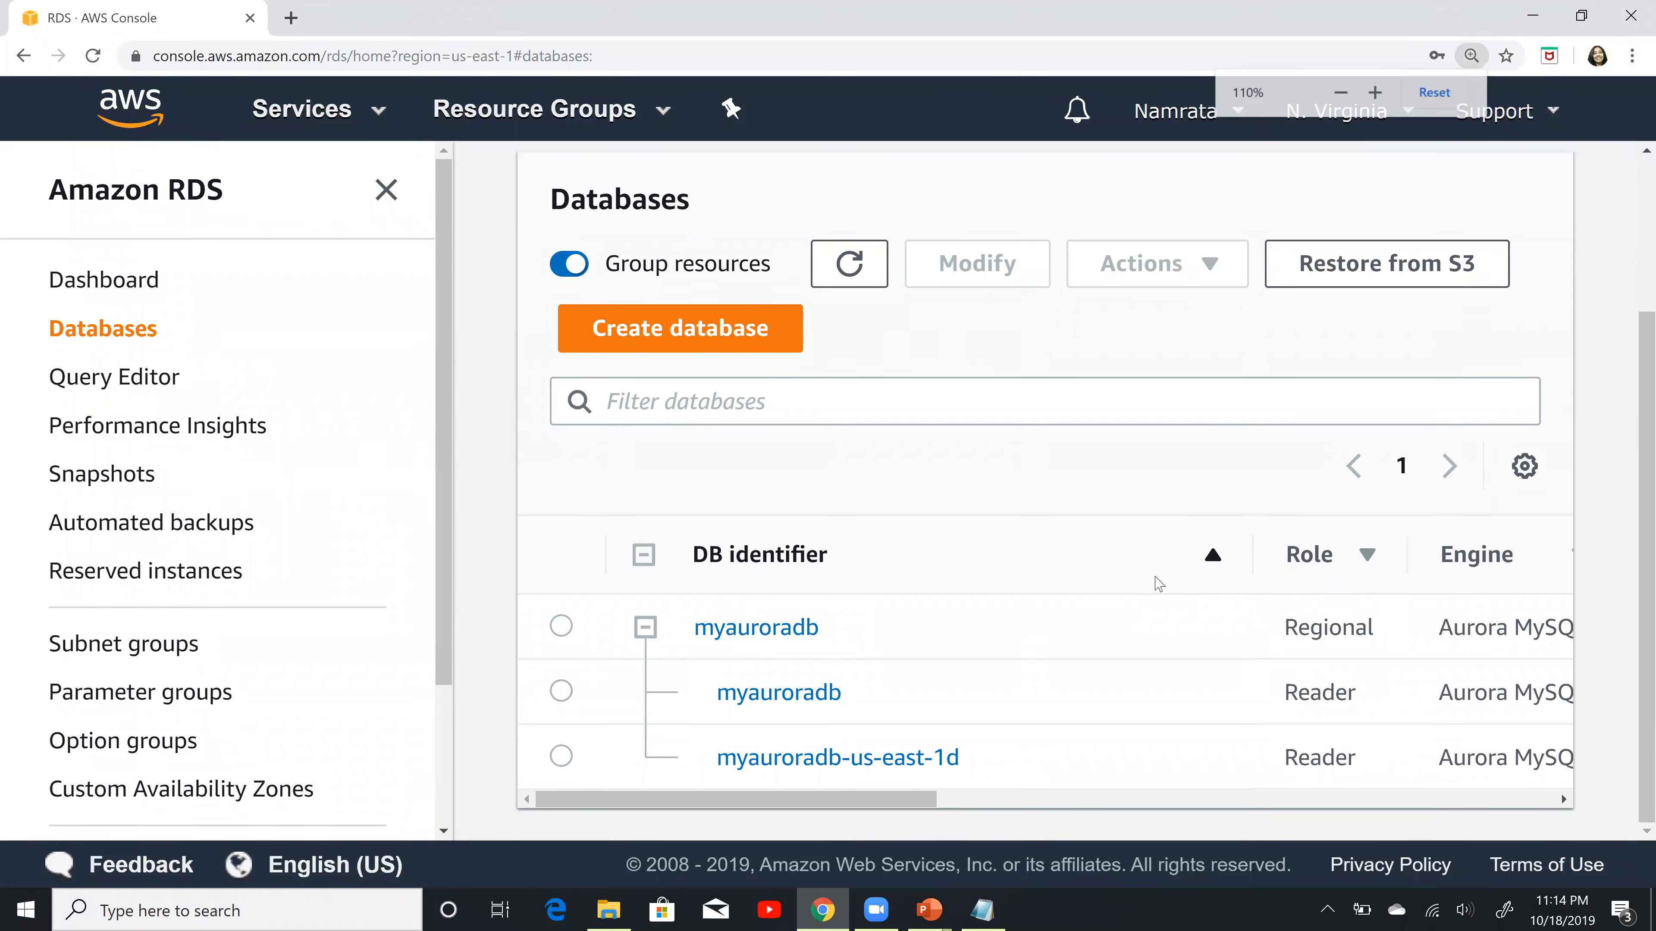
left_click_drag(1079, 630, 1298, 630)
left_click_drag(1478, 634, 604, 634)
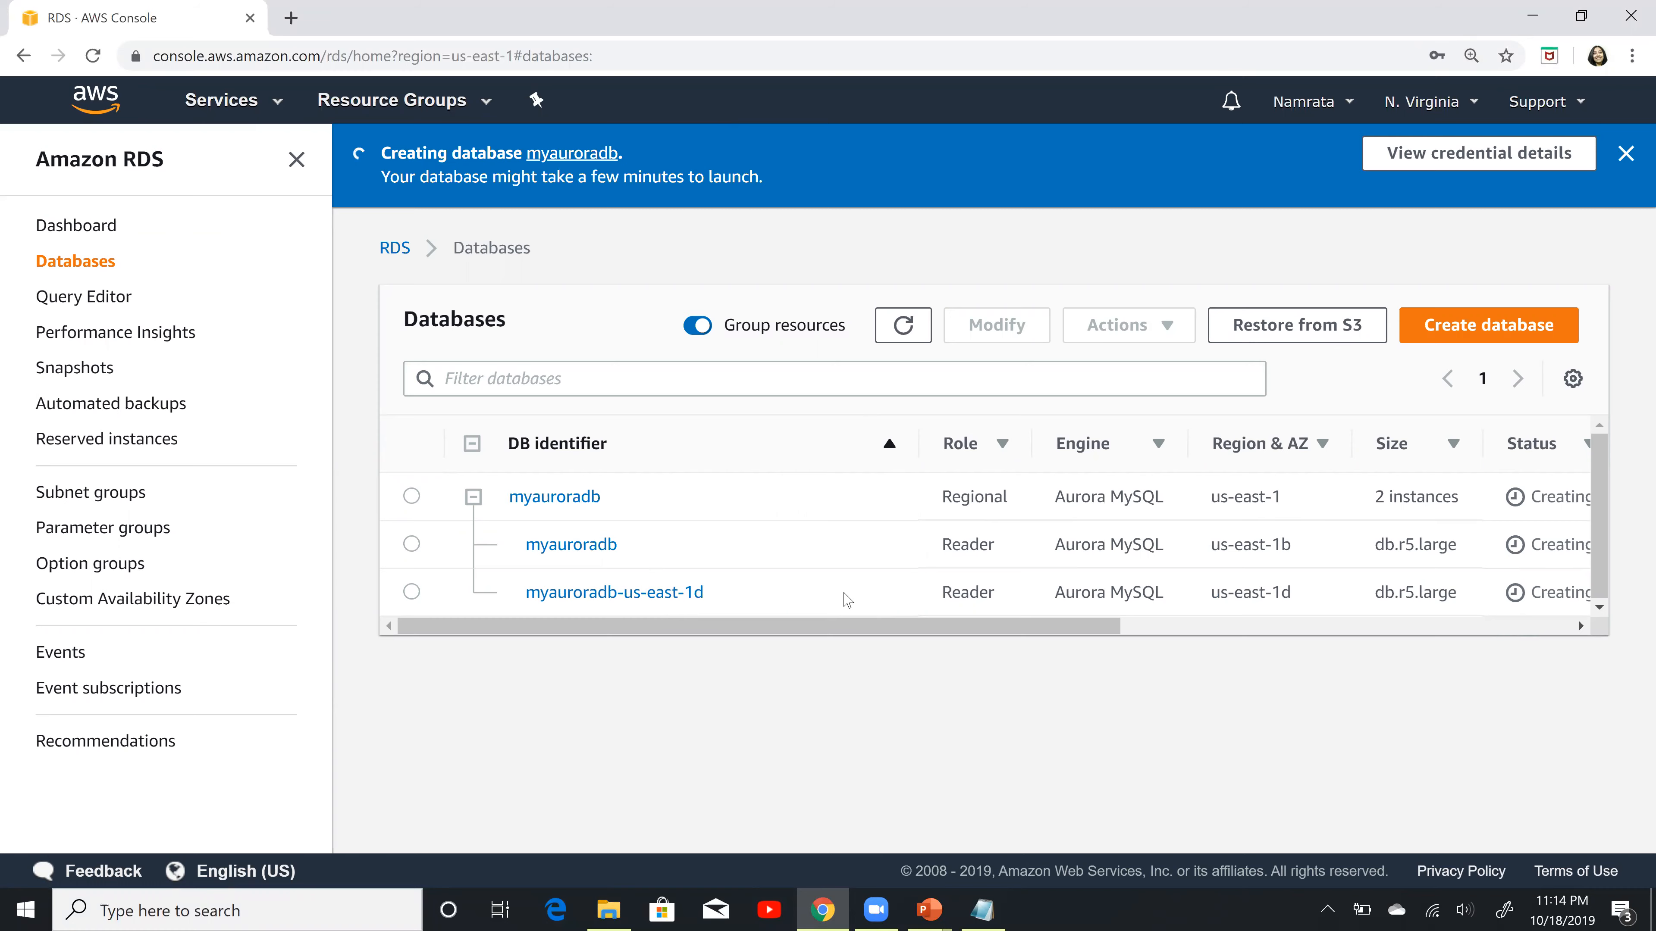
Step: Switch to PowerPoint, advance to the slide on launching an EC2 instance and installing the MySQL client, and return to Chrome
key("alt+Tab")
key("Right")
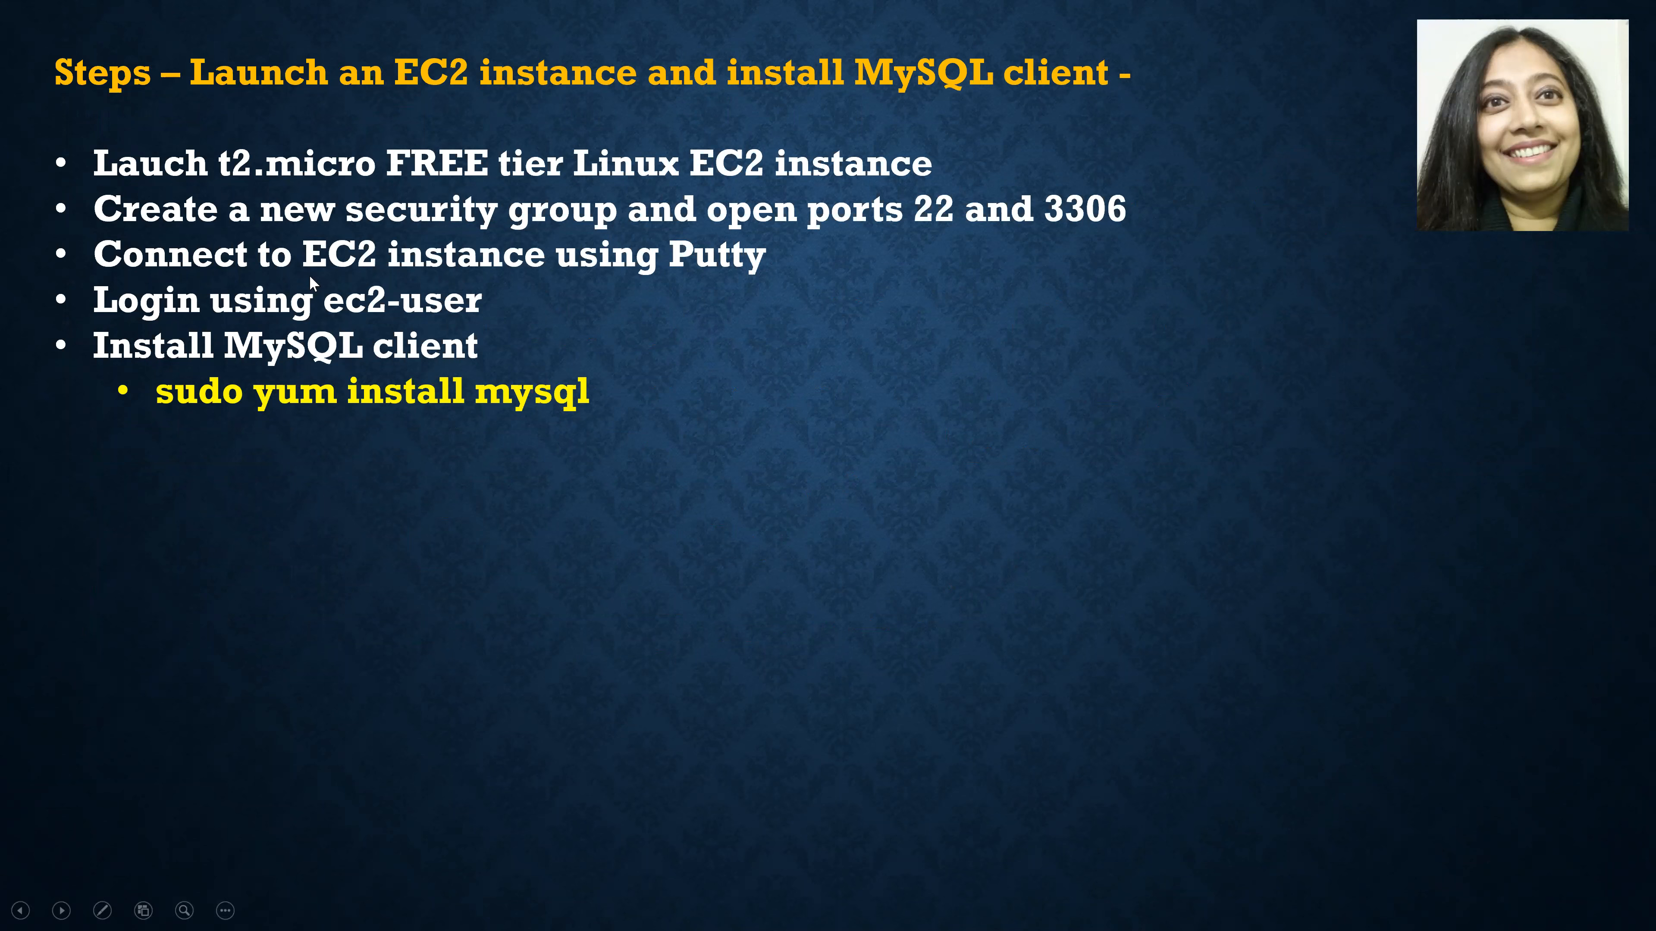
key("alt+Tab")
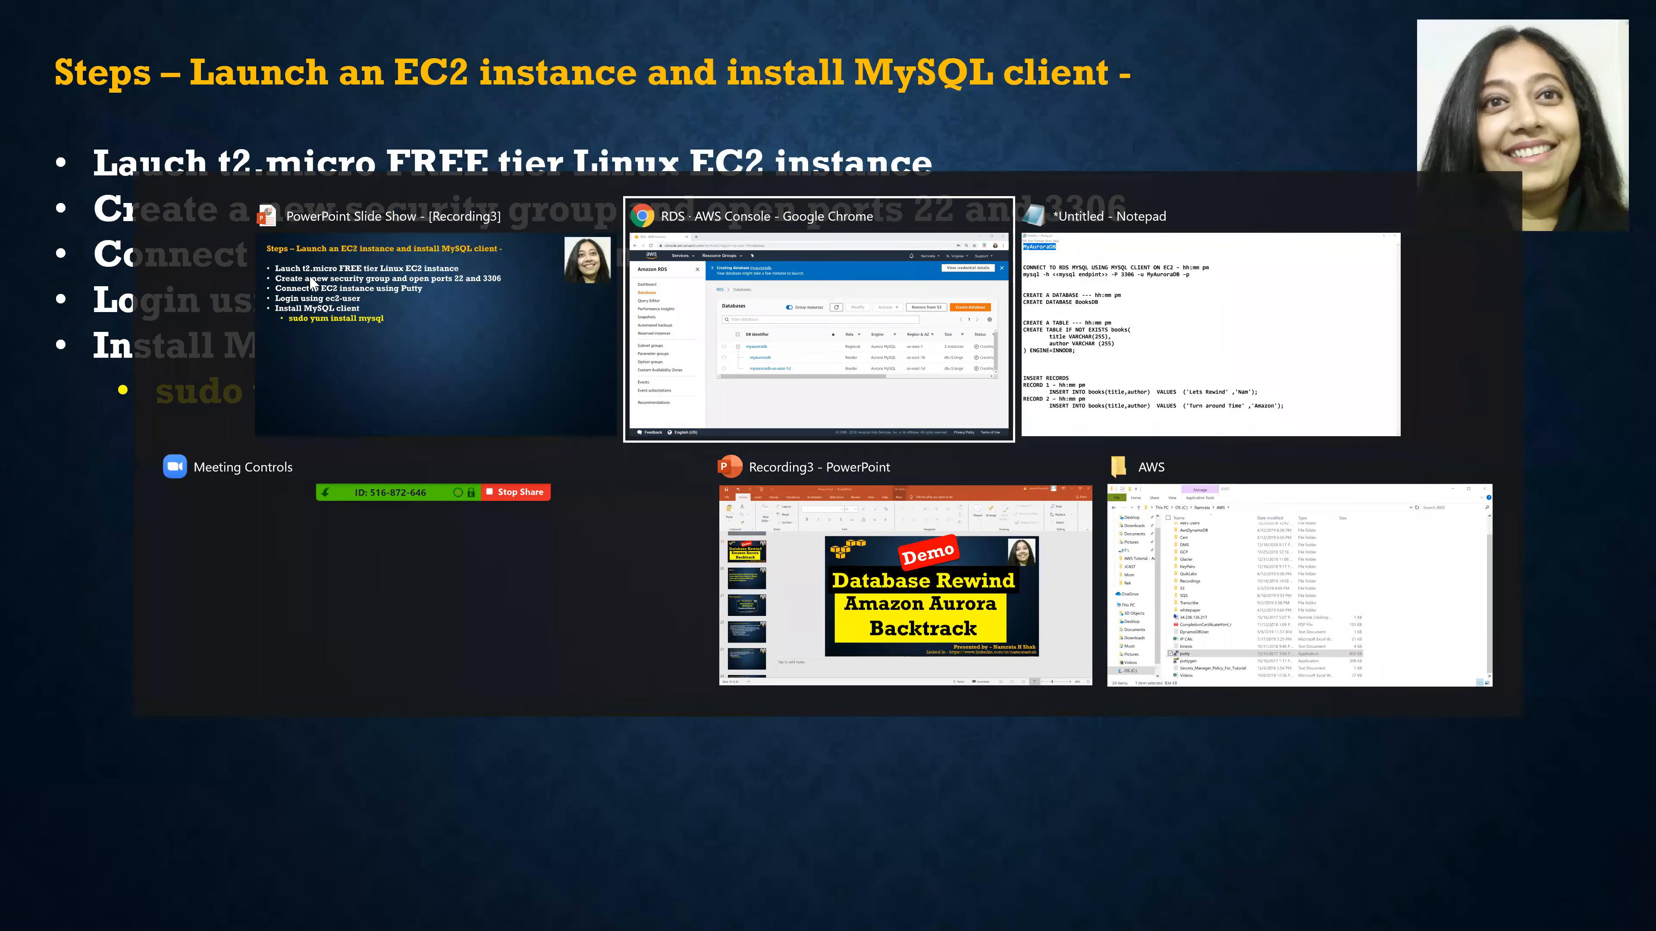
Step: Go to the EC2 service and start launching a new instance
left_click(279, 104)
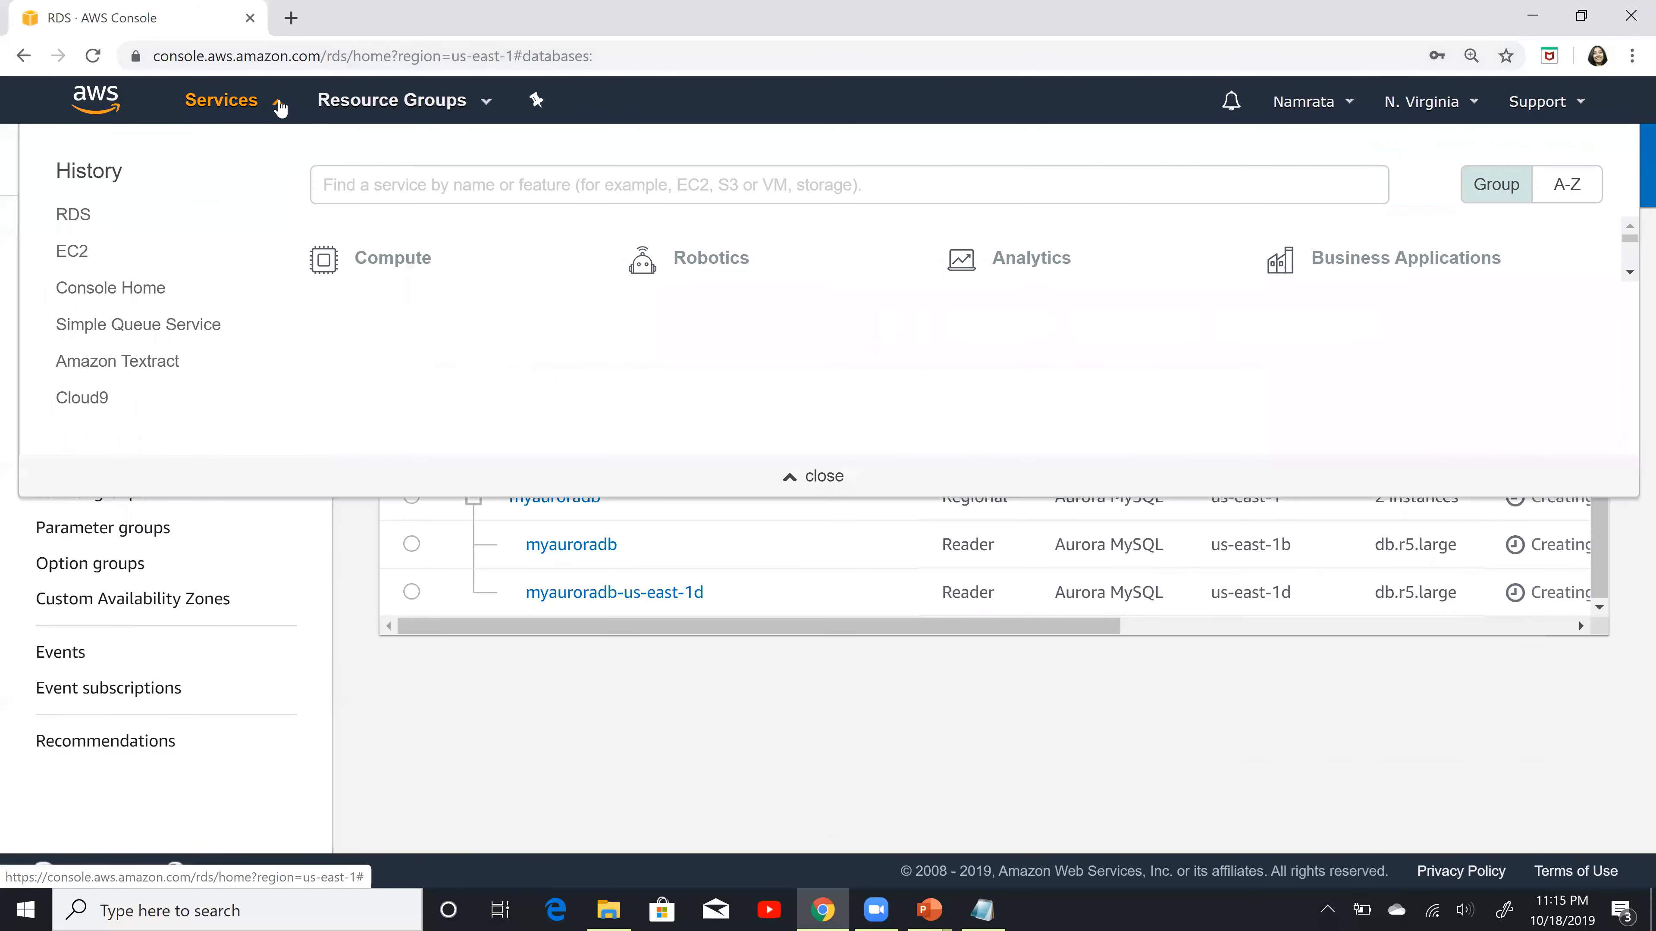
left_click(77, 254)
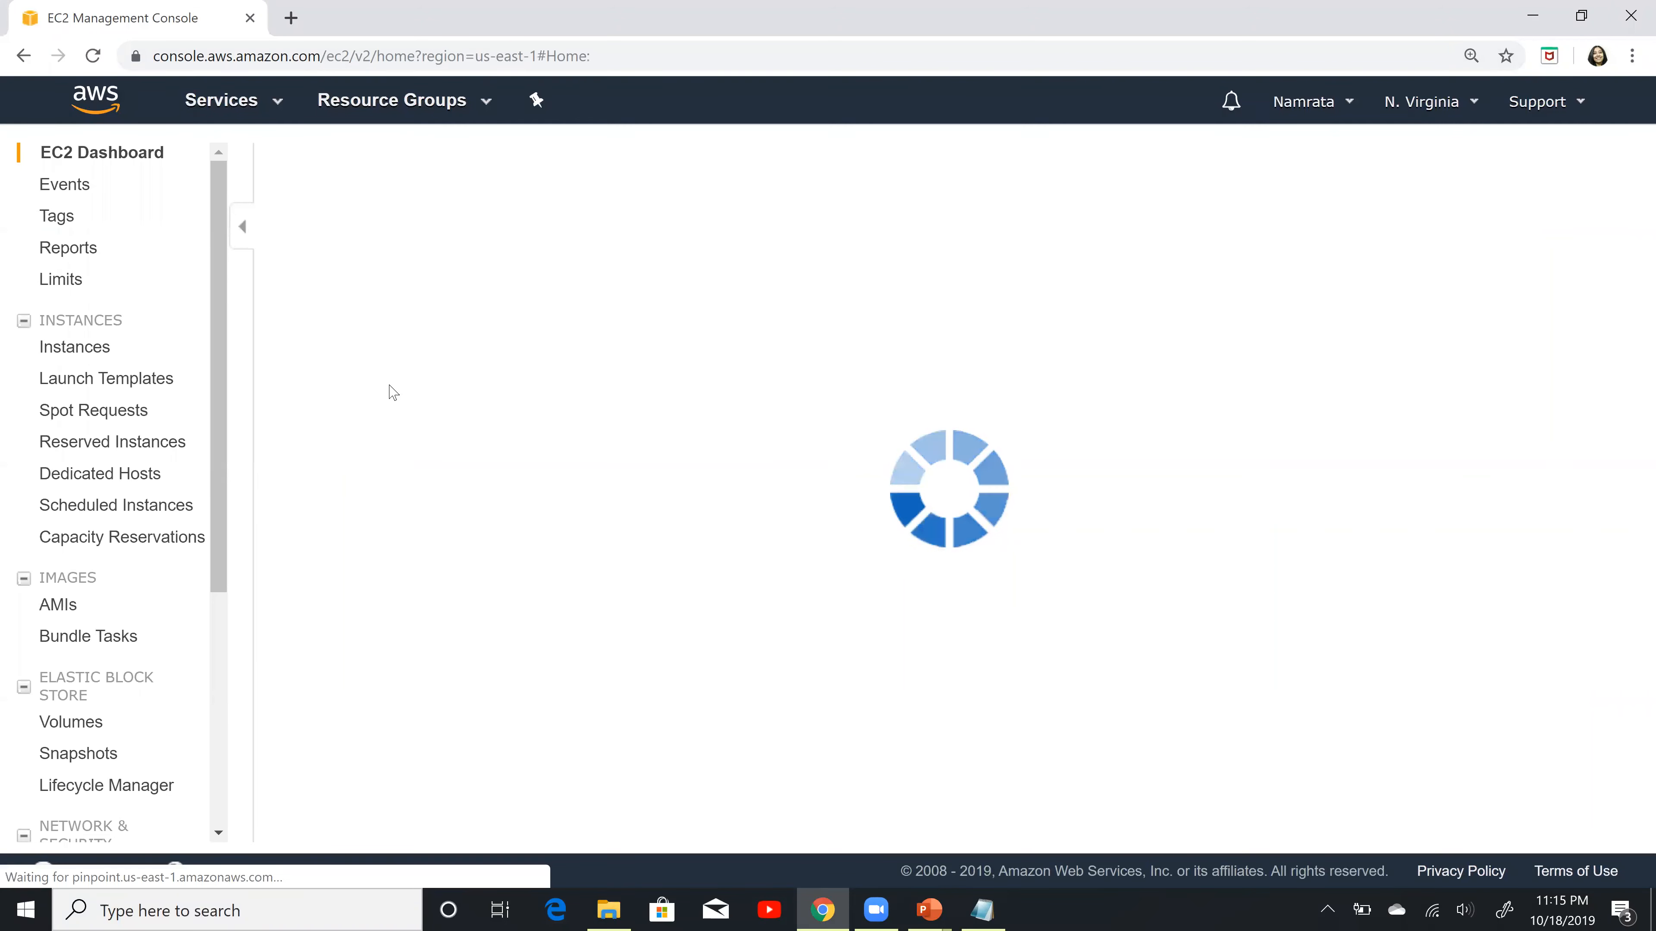
left_click(386, 601)
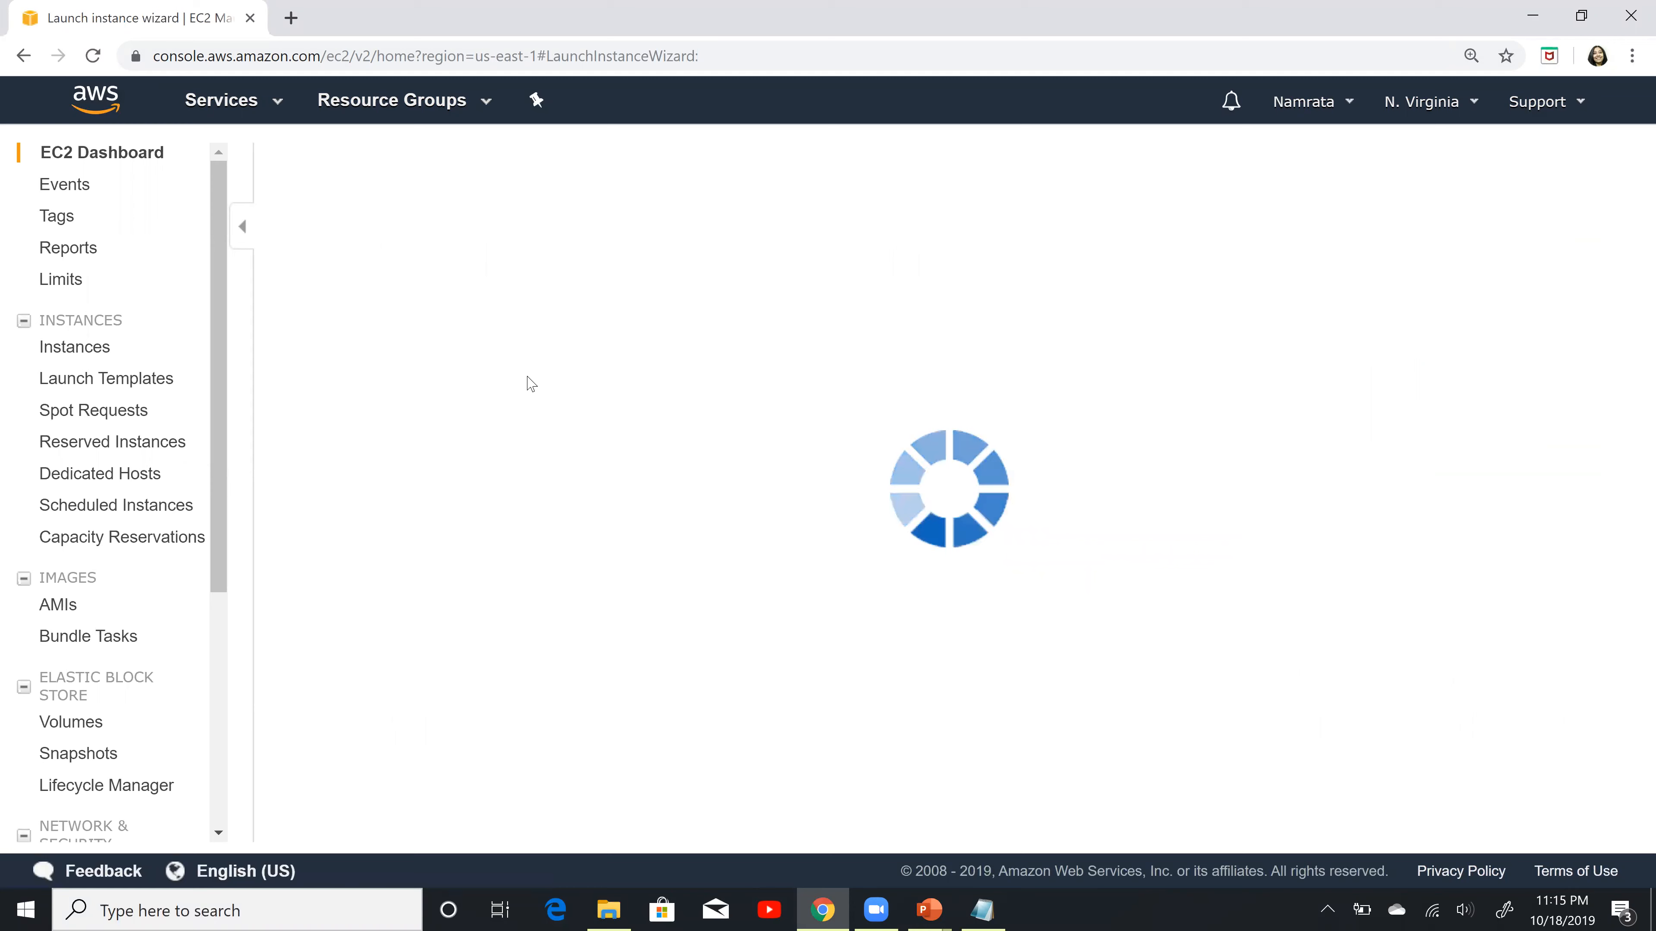
Step: Choose the free tier Amazon Linux 2 AMI (64-bit x86) with the t2.micro type, keeping default instance details, storage and tags
left_click(104, 607)
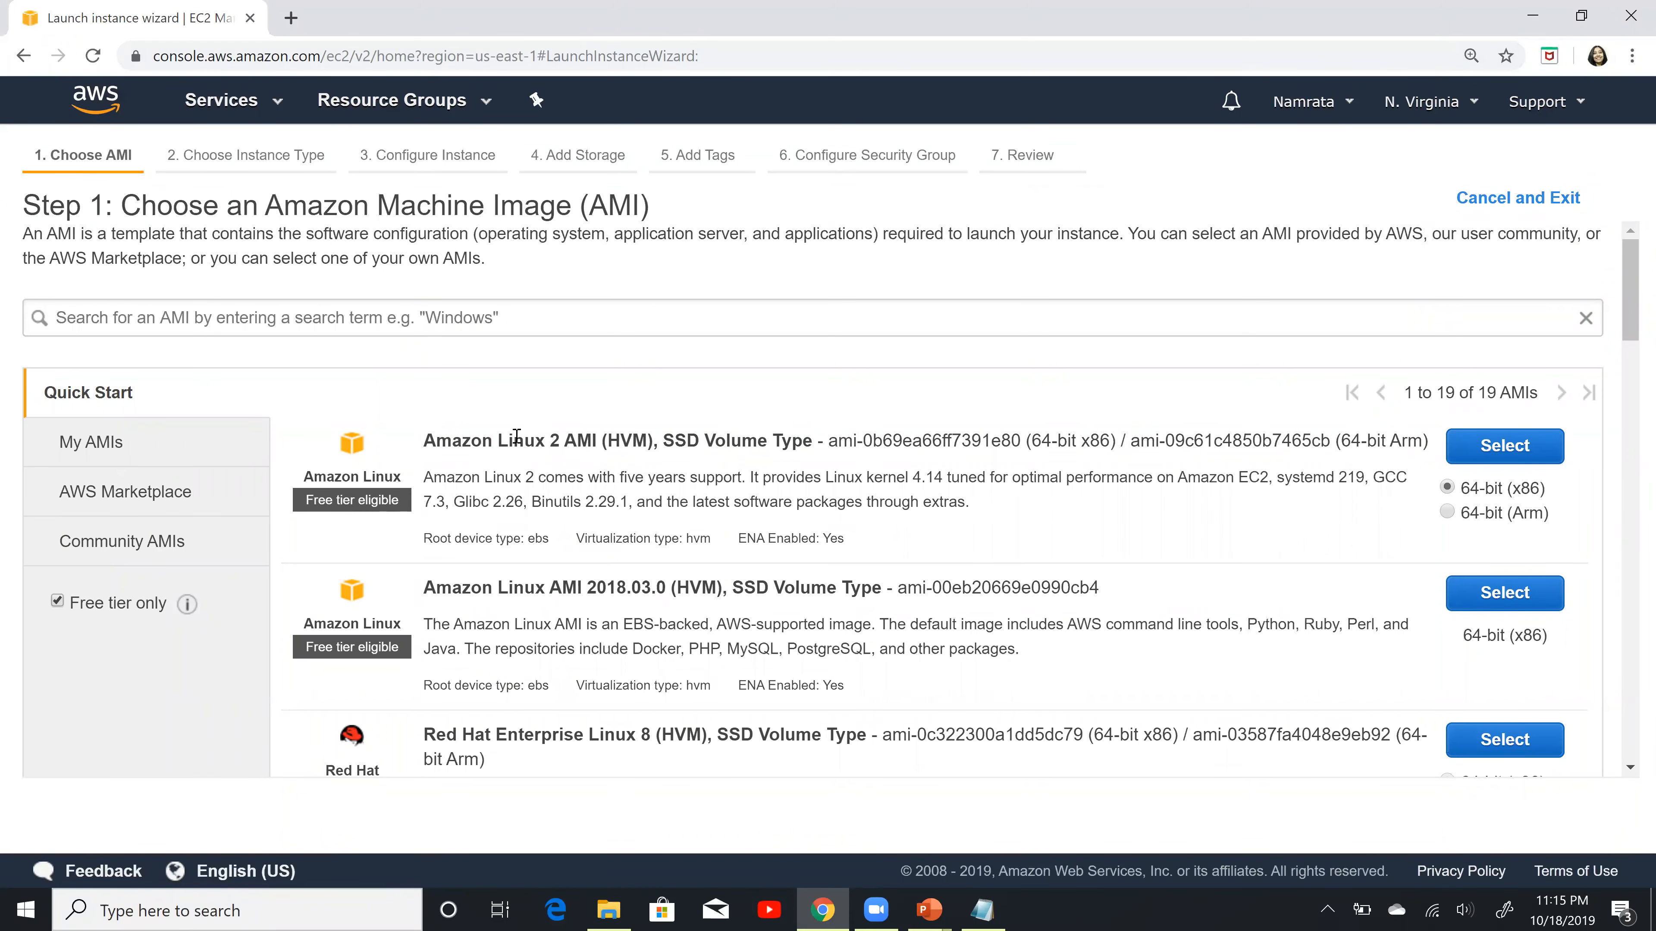
left_click(1496, 456)
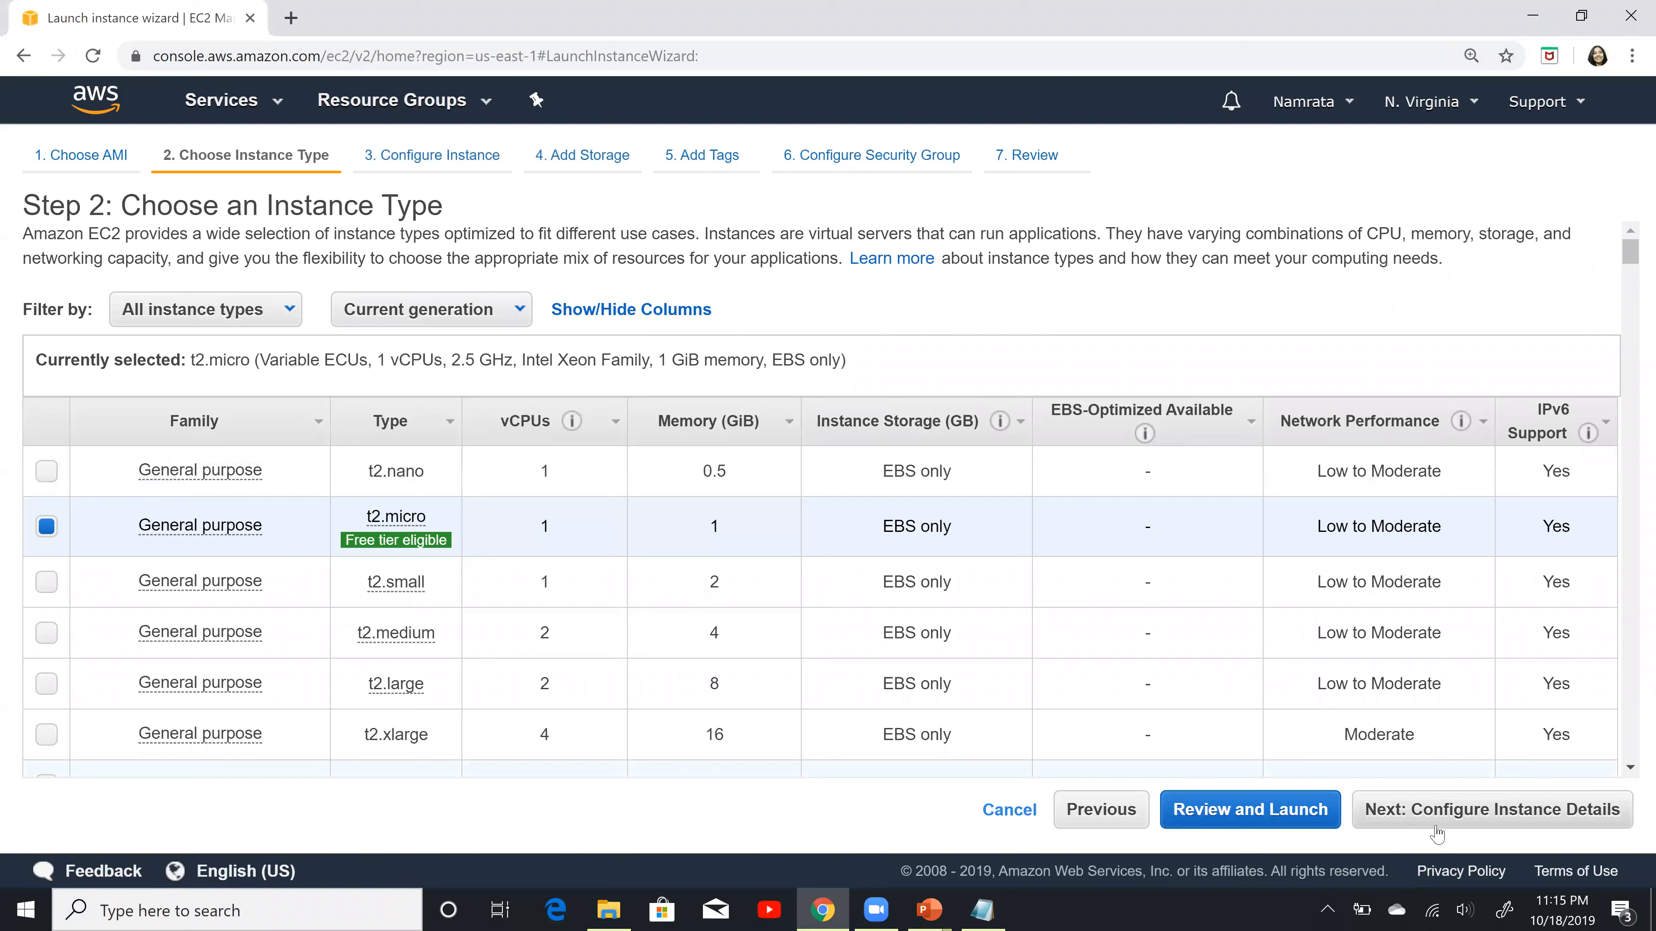
left_click(1460, 815)
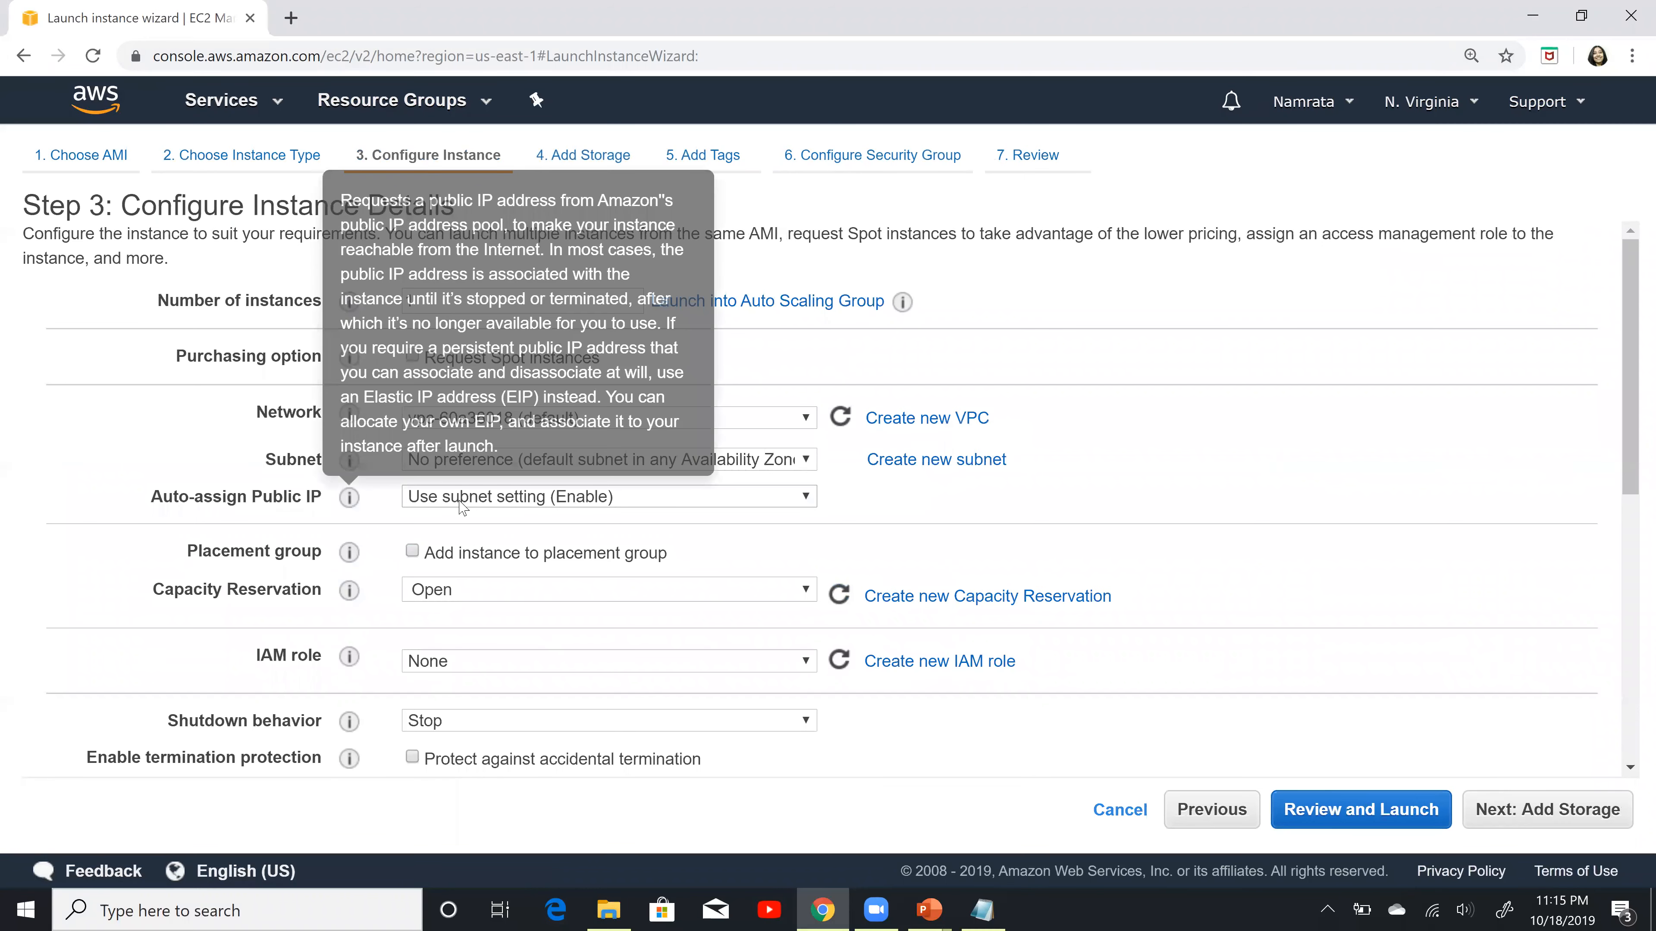
left_click(1514, 817)
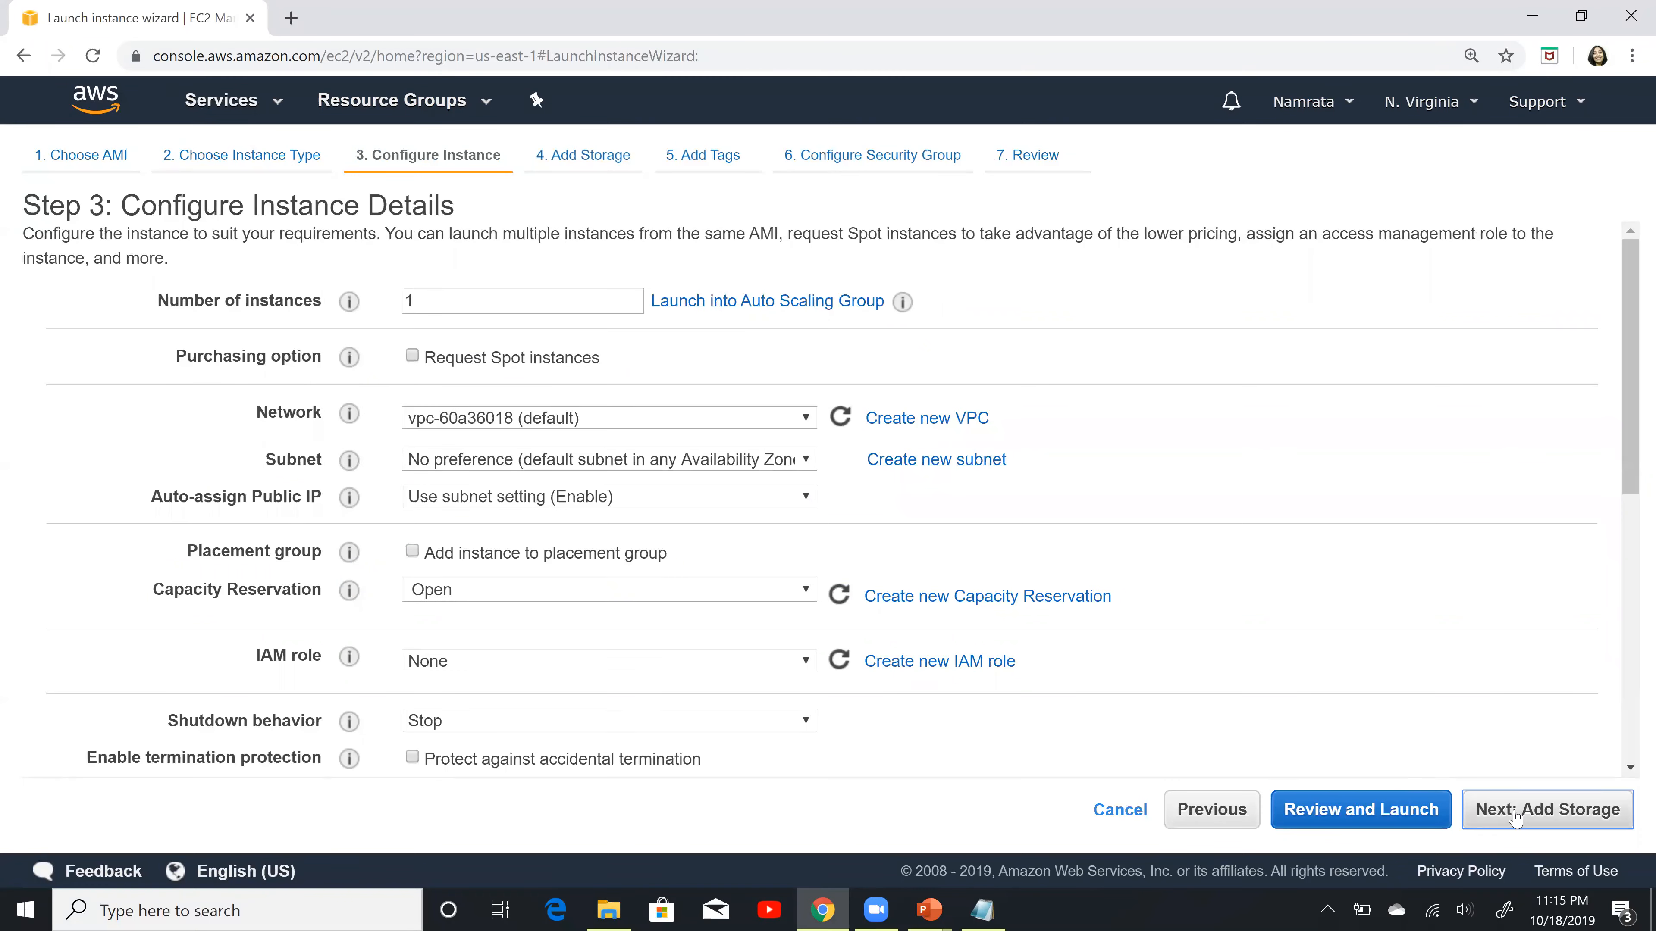
left_click(1552, 817)
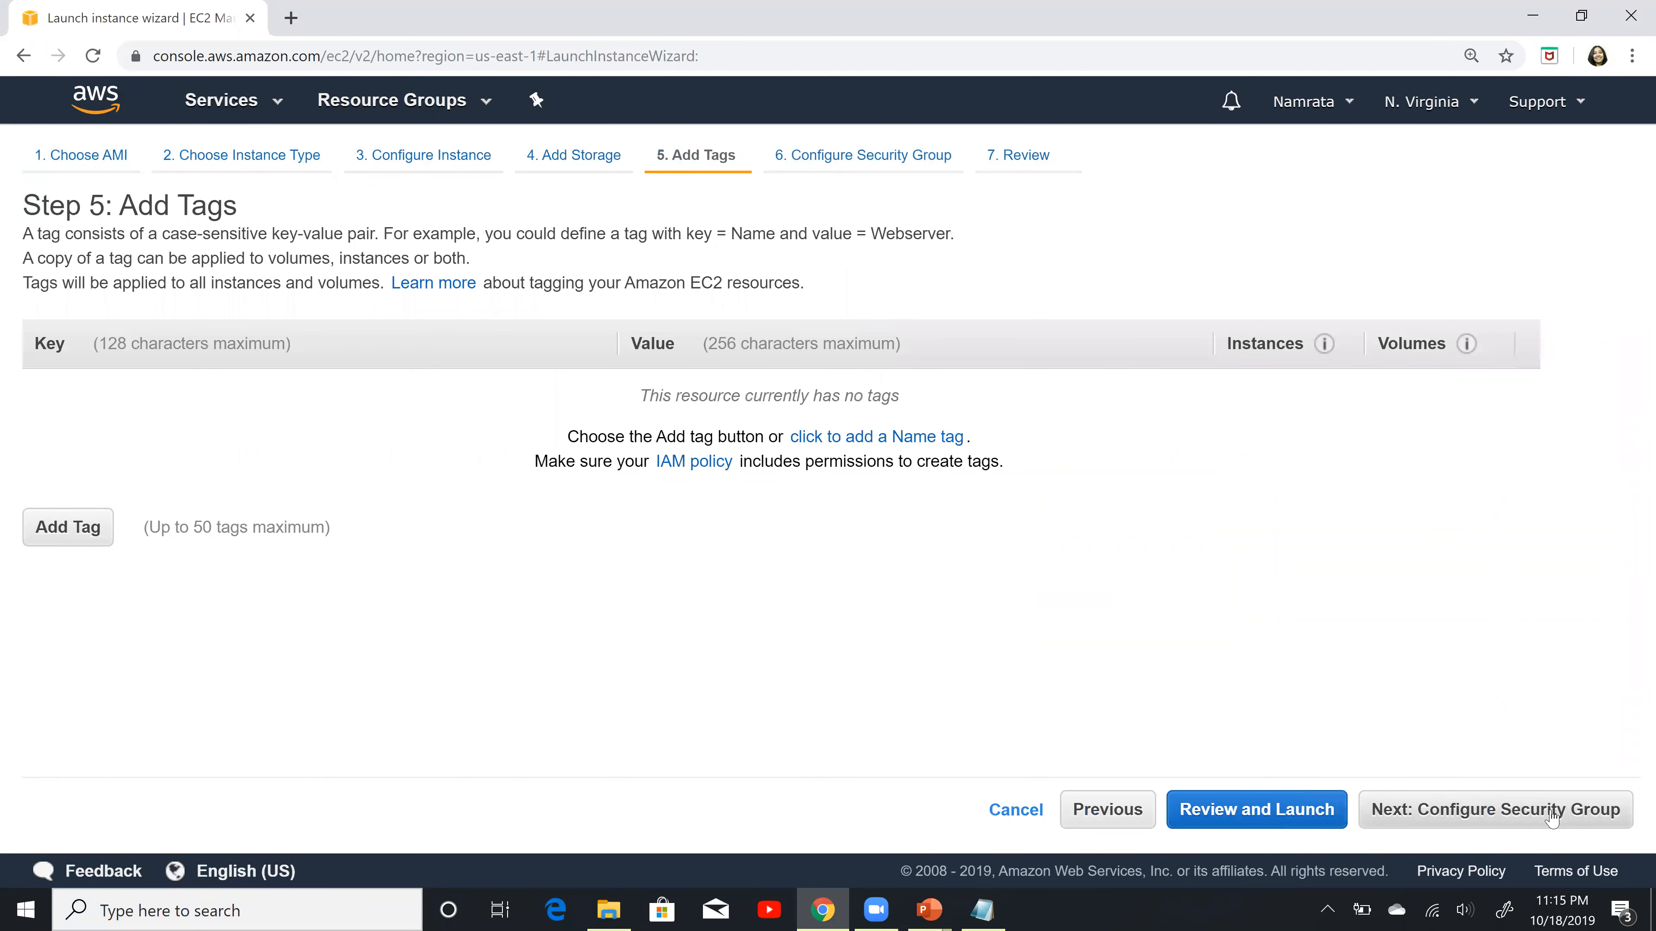
left_click(1552, 817)
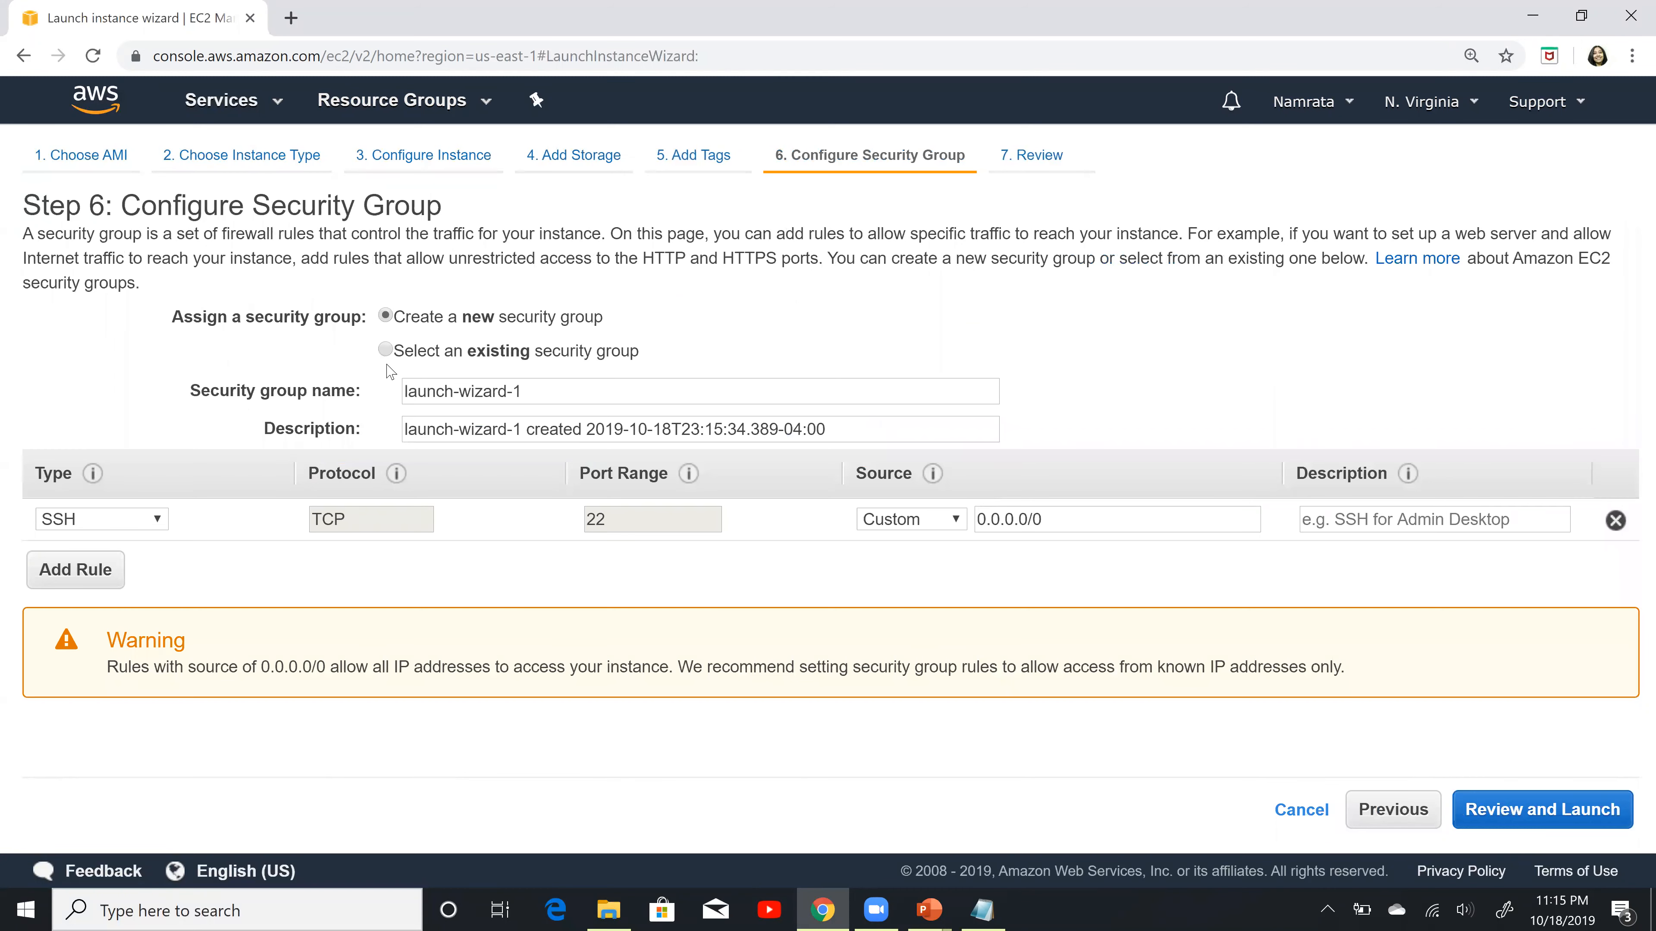
Step: Assign a new security group with MyAuroraDBEC2SG as both its name and description
left_click(388, 352)
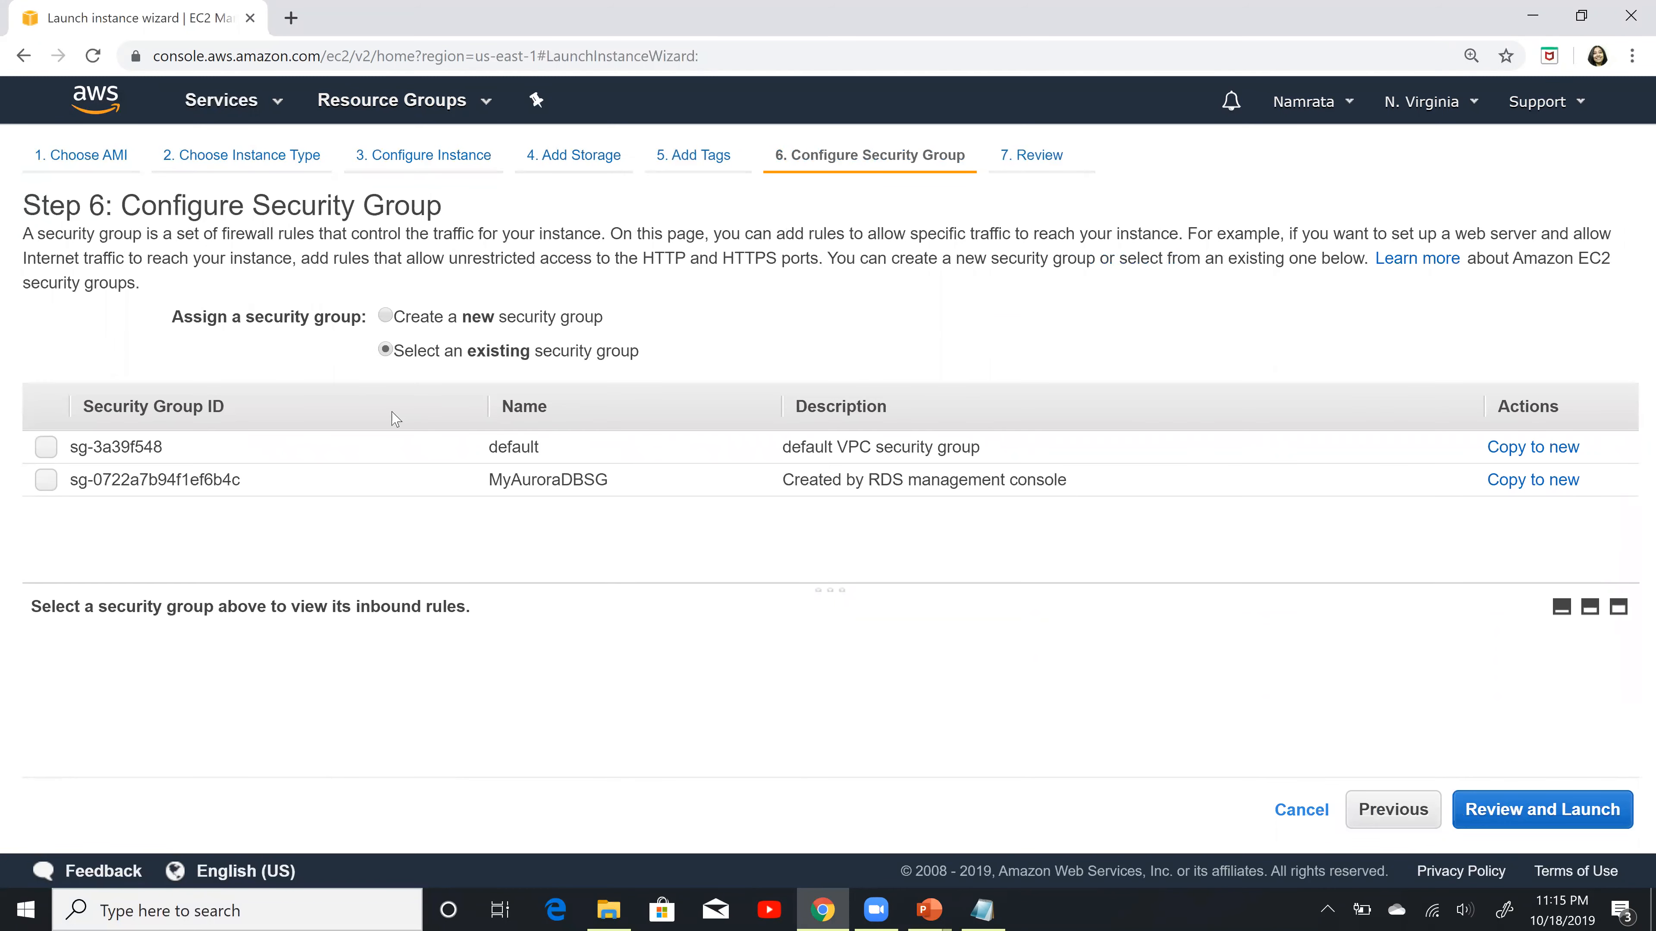
left_click(386, 317)
left_click(590, 392)
key("ctrl+a")
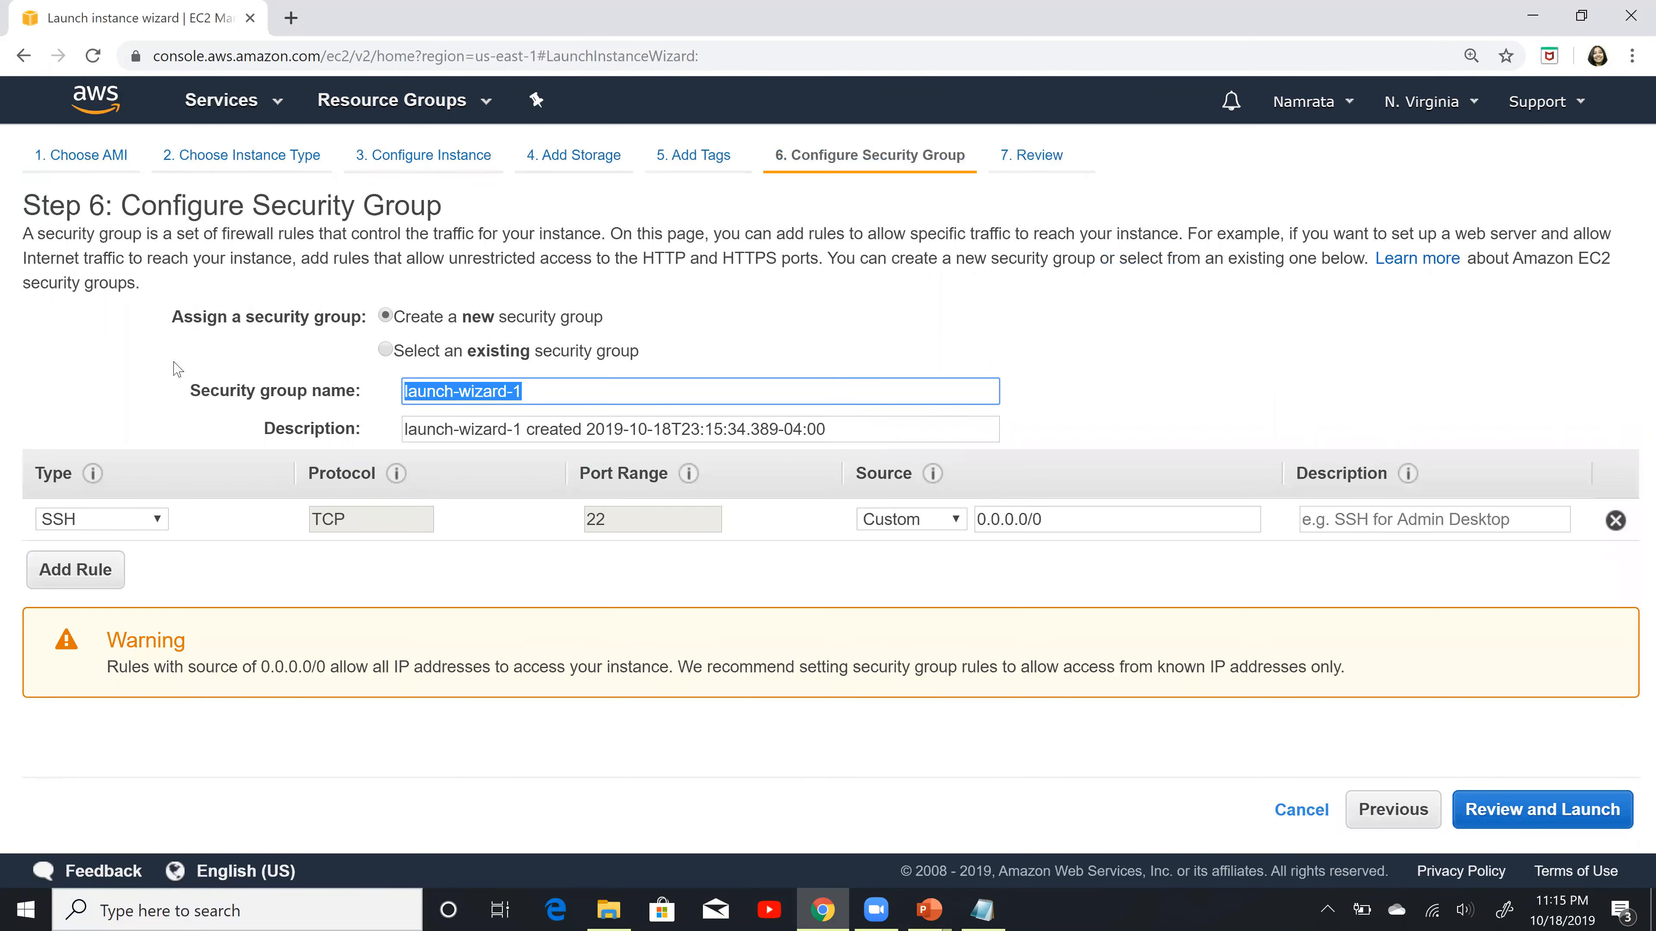
type("MyAuroraDB")
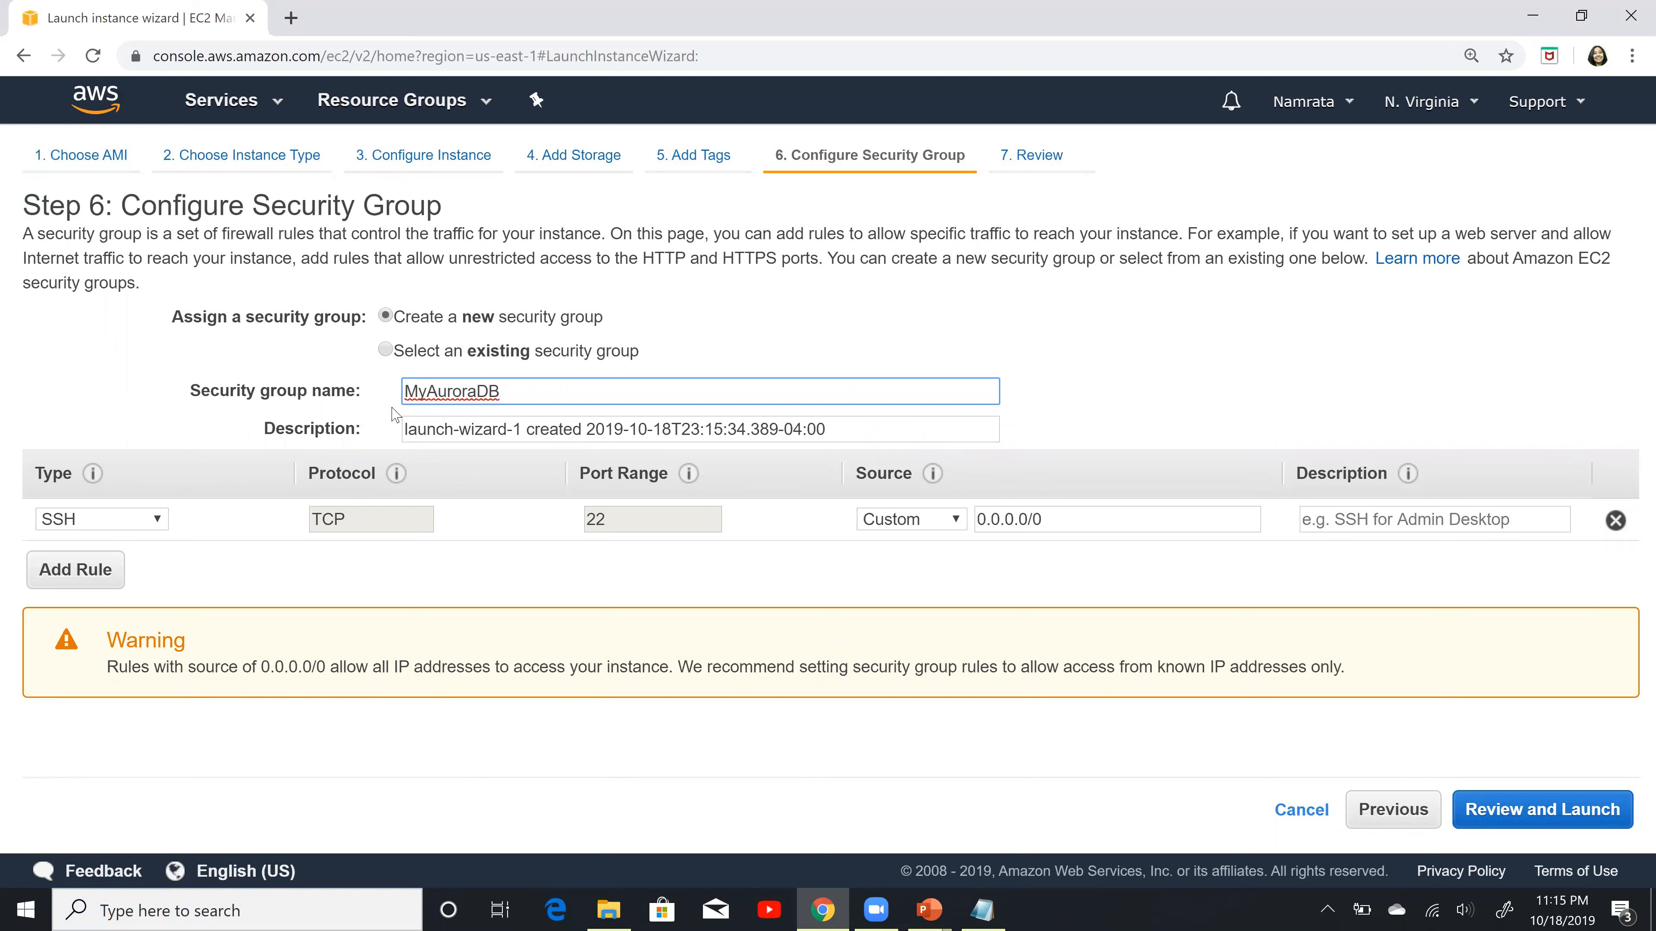
type("EC2SG")
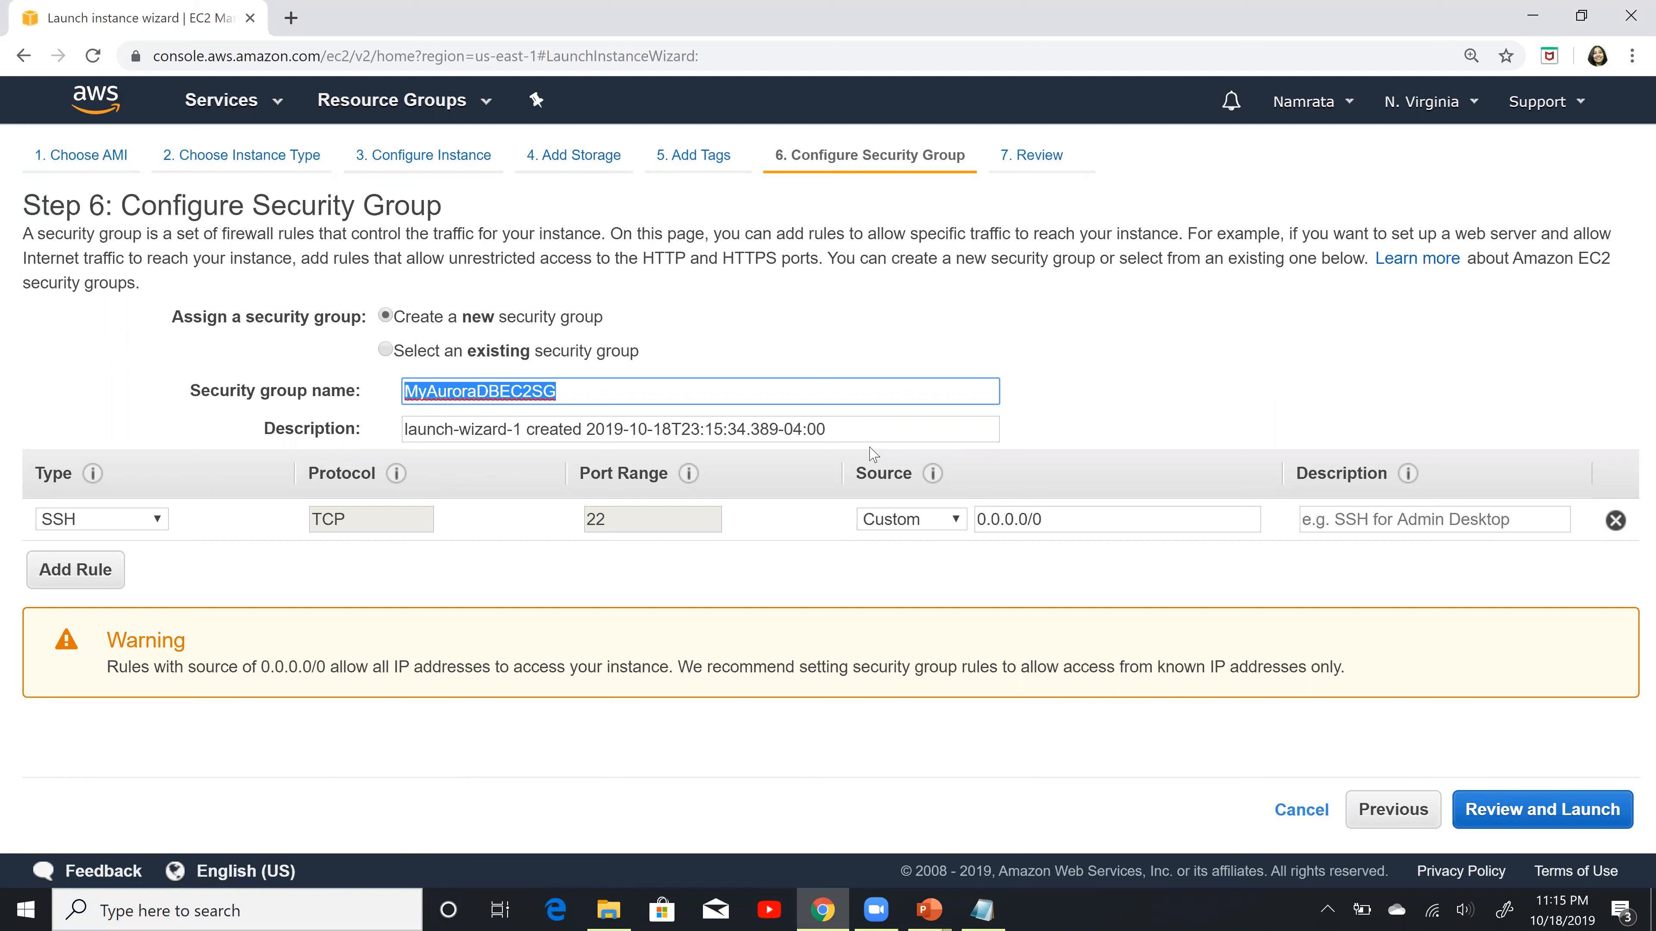
left_click(624, 418)
key("ctrl+a")
type("MyAuroraDBEC2SG")
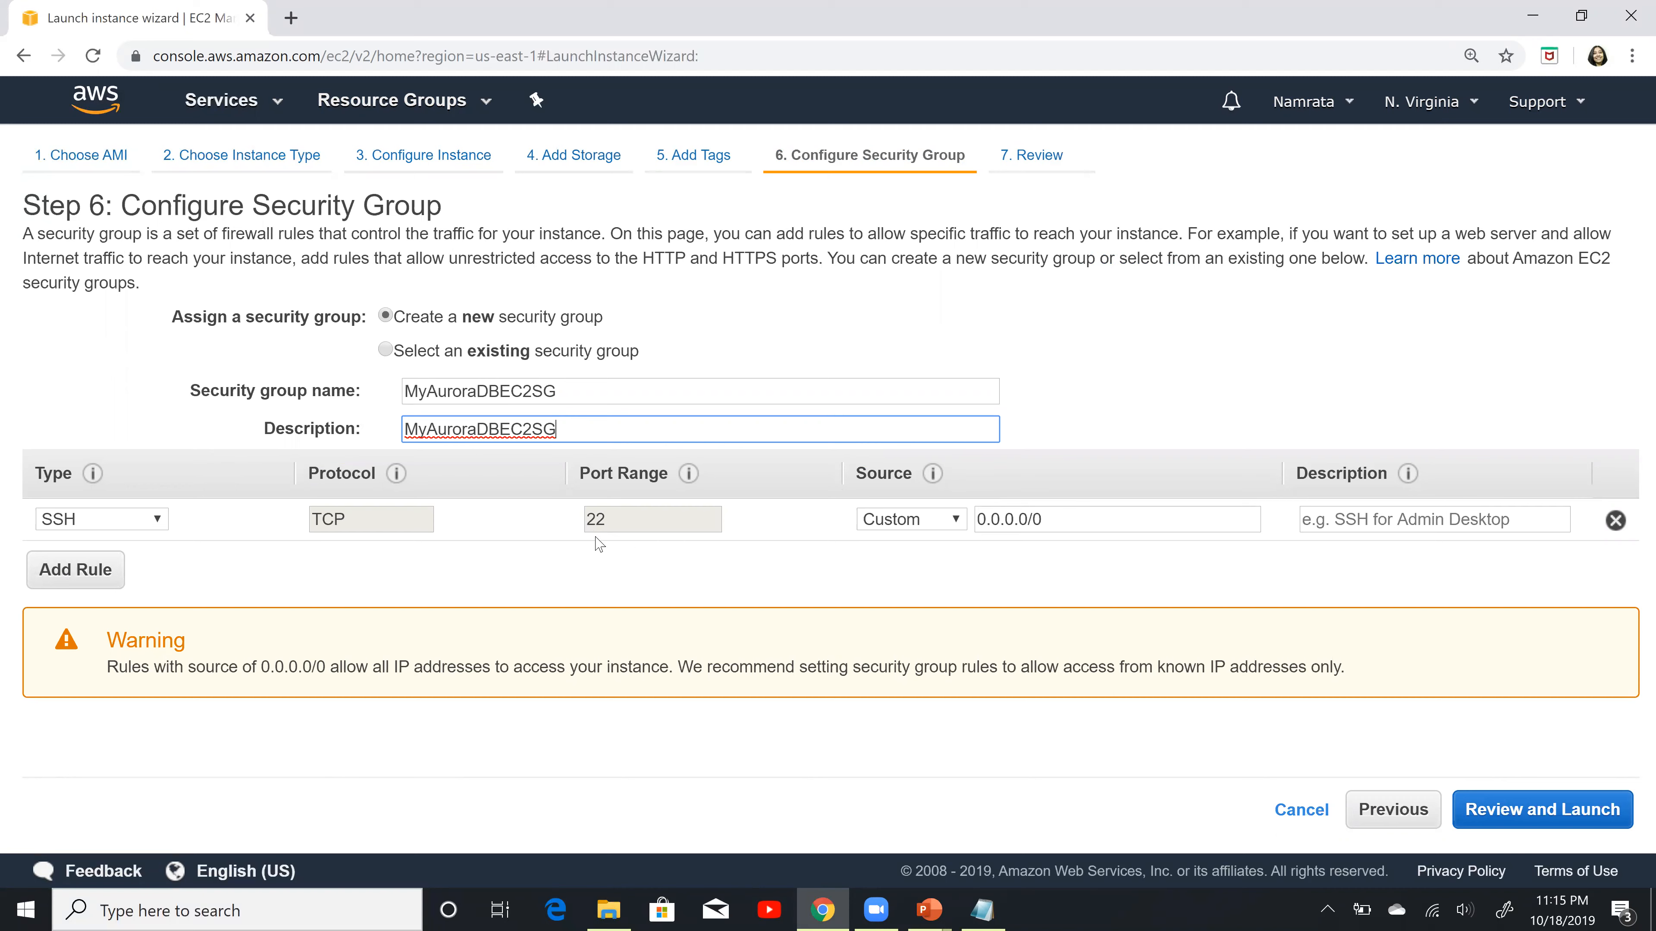
Step: Add a MYSQL/Aurora inbound rule for port 3306 with source 0.0.0.0/0 to the security group
left_click(94, 577)
left_click(103, 560)
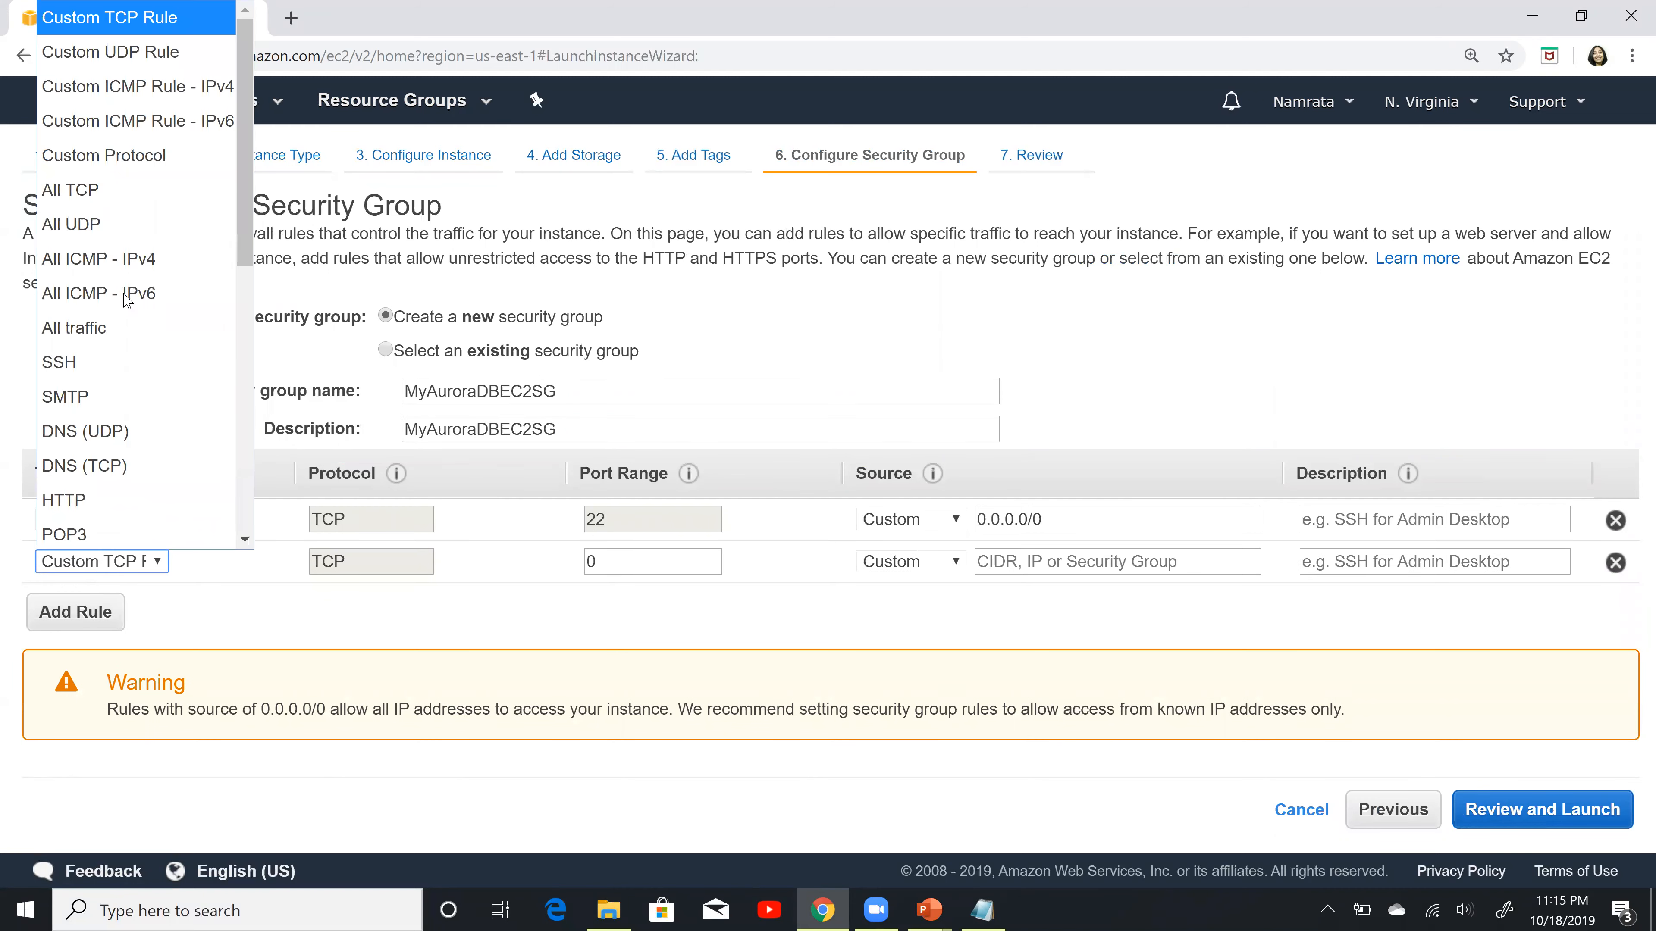
scroll(203, 424, "down", 5)
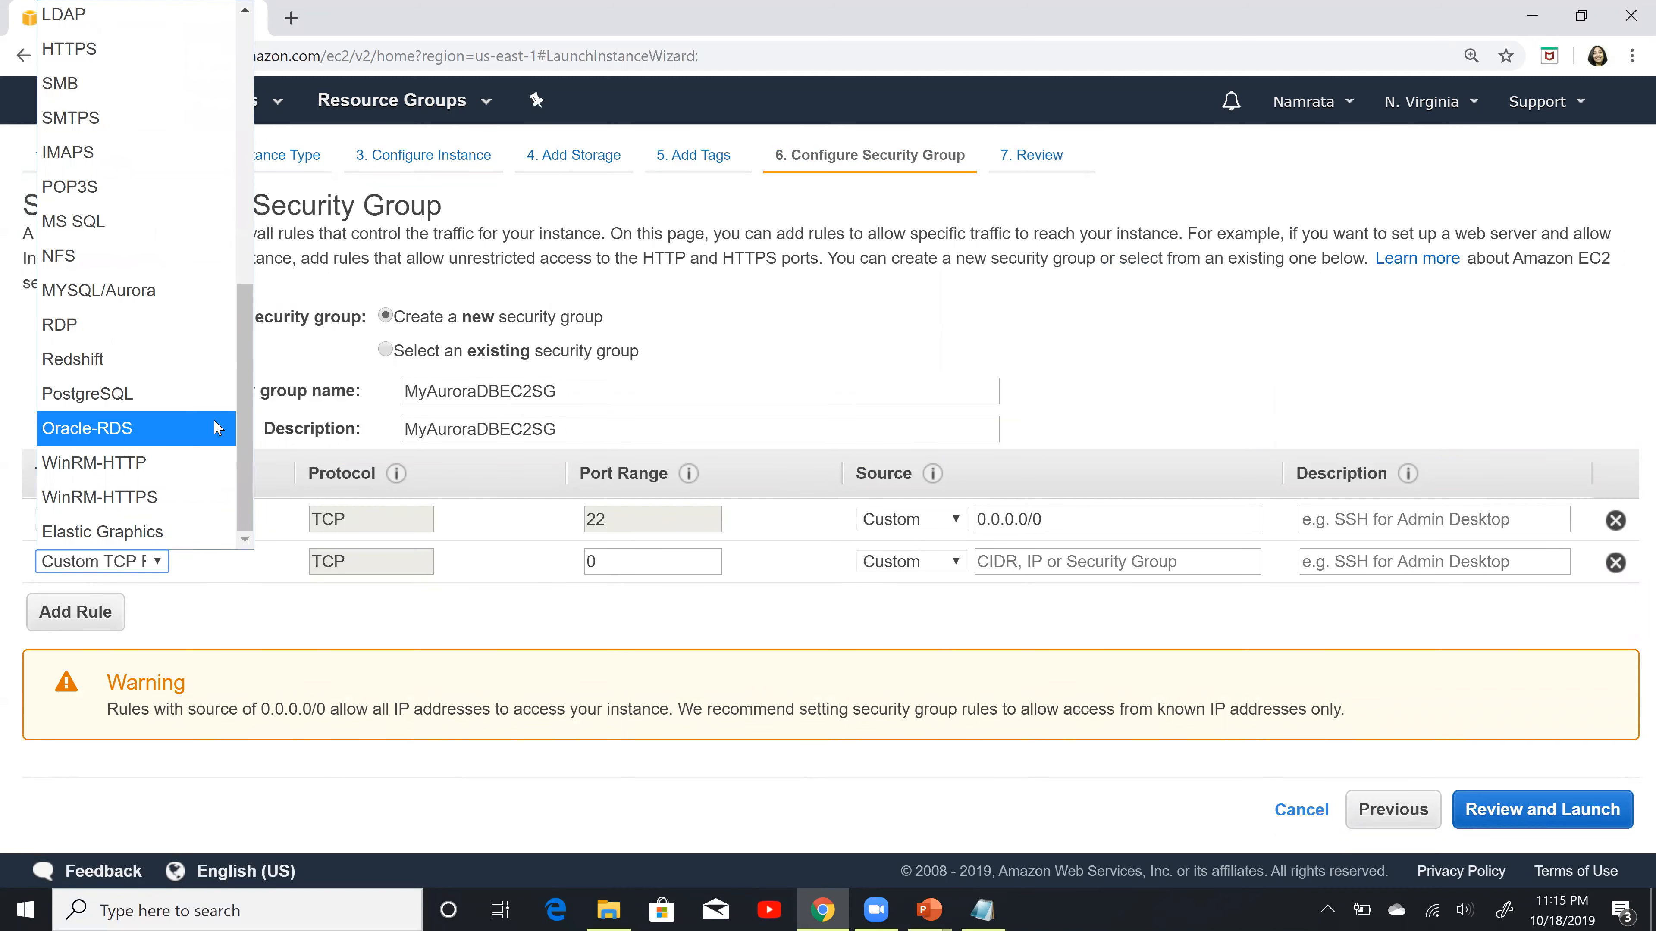
left_click(150, 294)
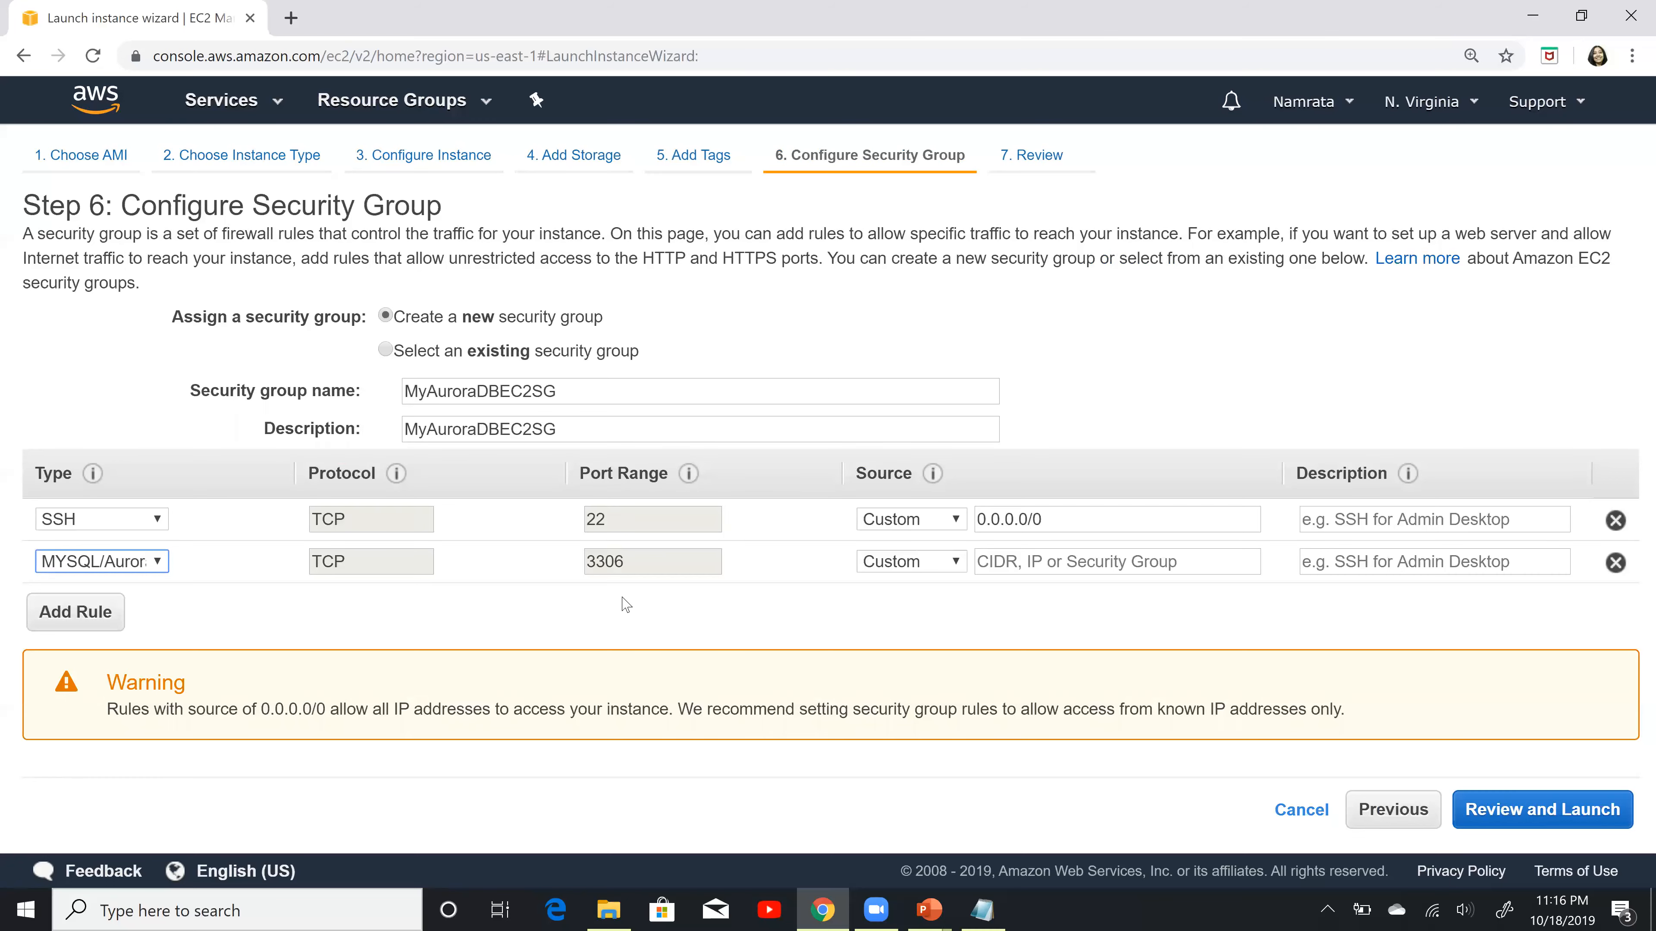
key("alt+Tab")
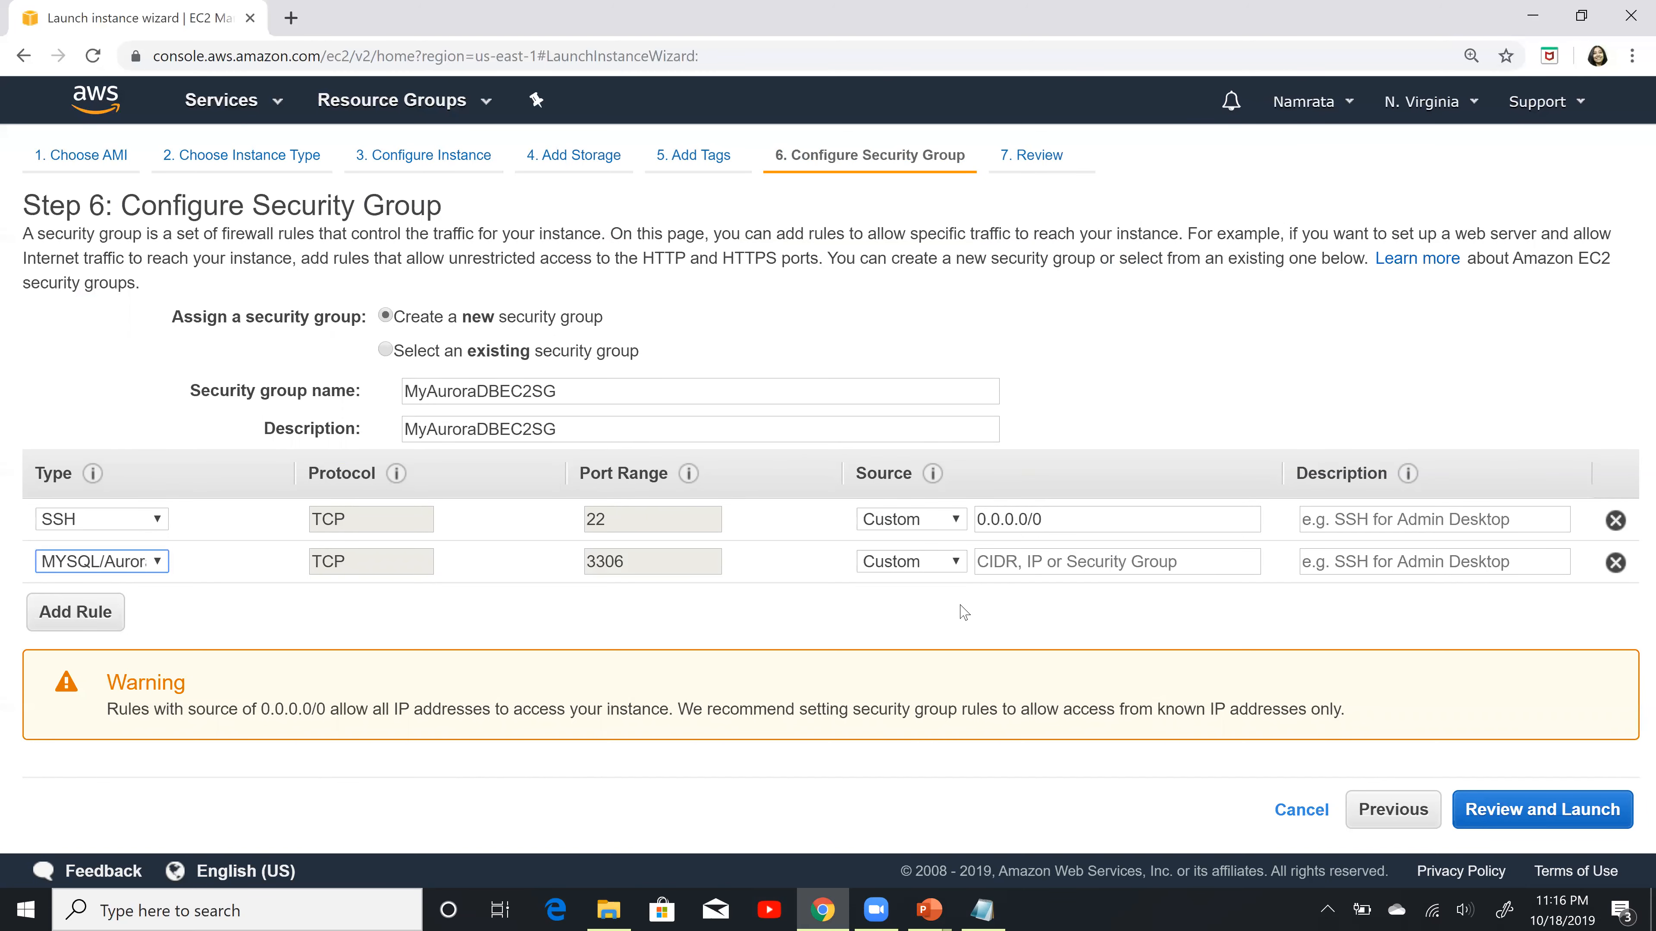
left_click(1097, 555)
left_click(1032, 611)
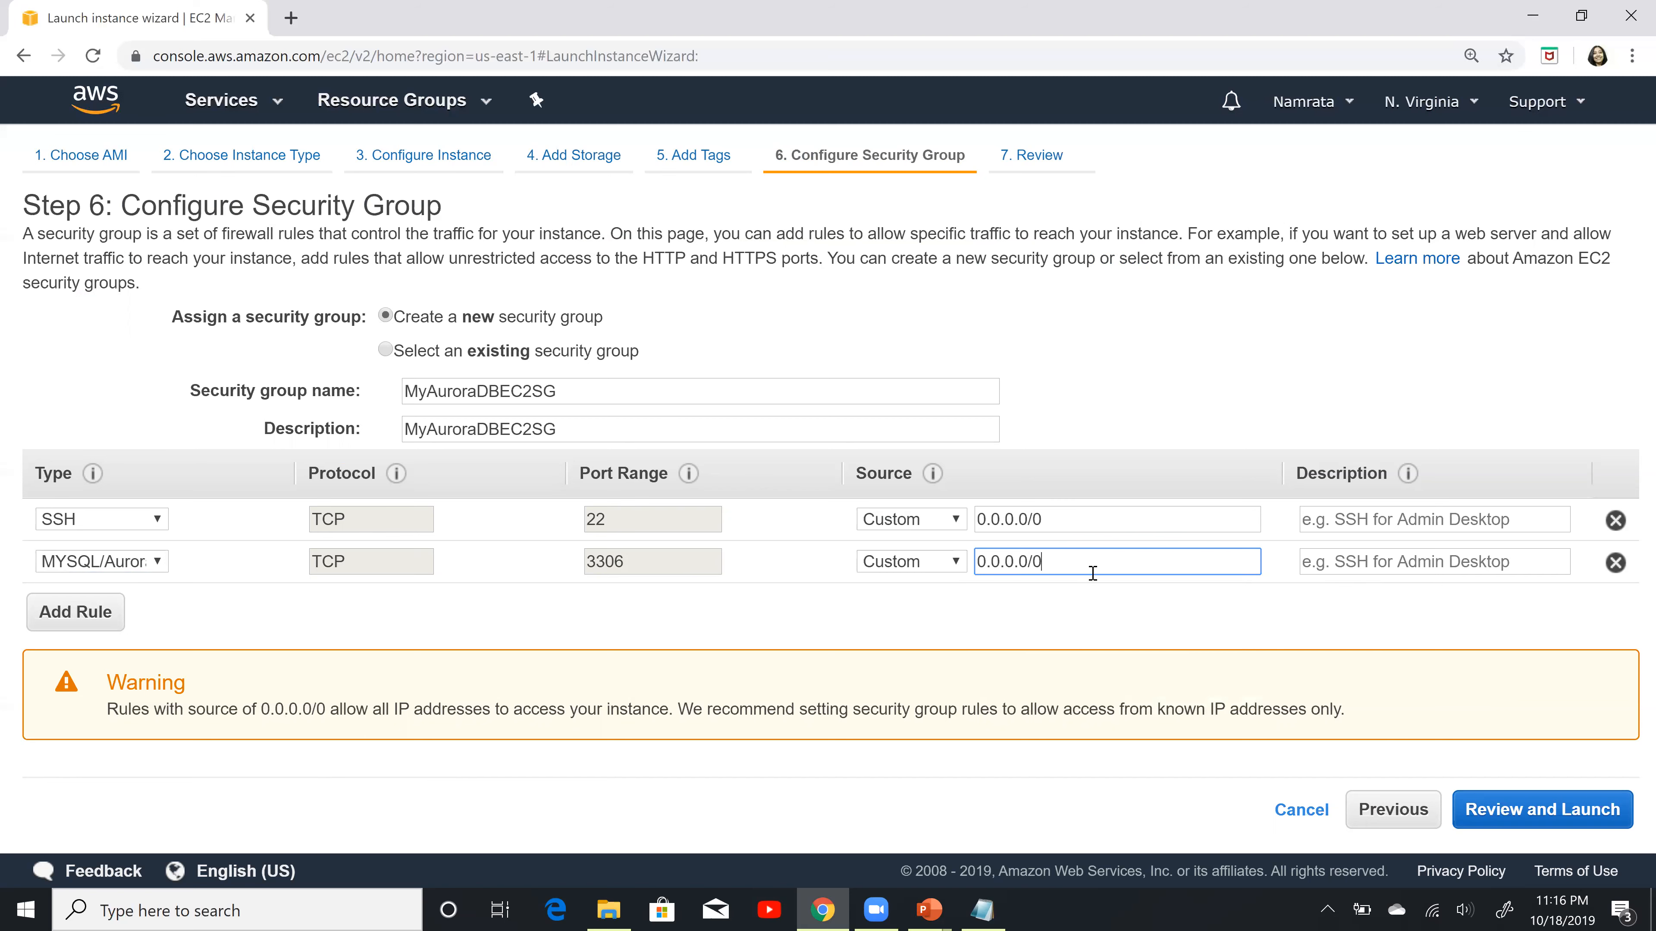
left_click(980, 629)
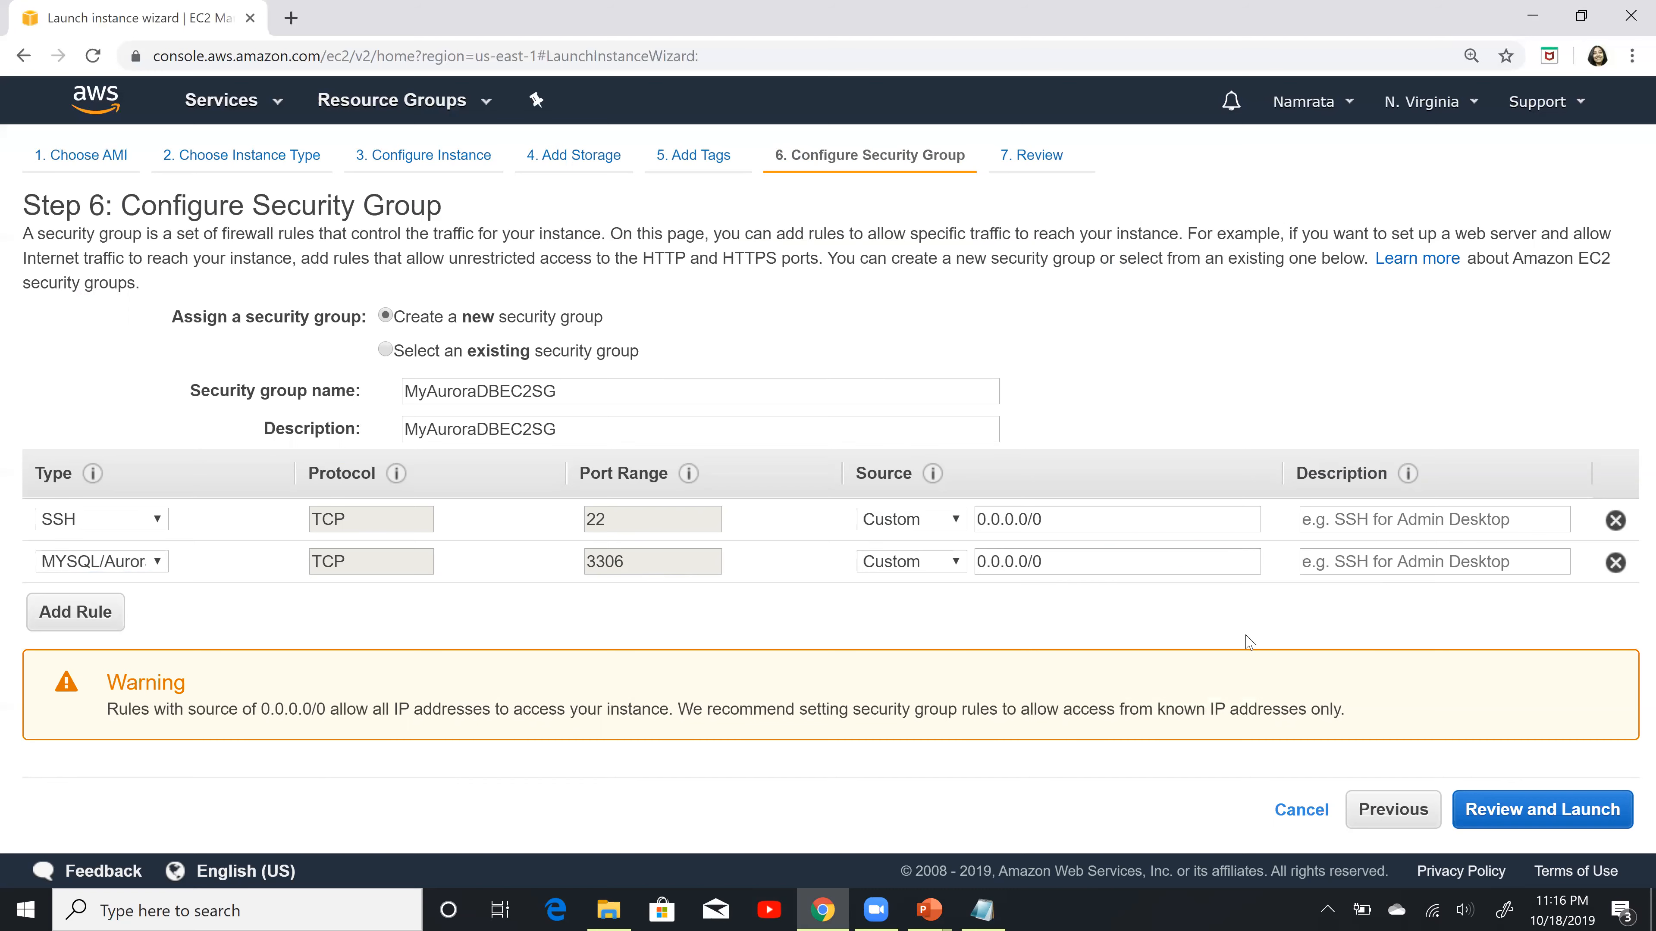
Step: Review the instance configuration and launch it with the existing AWSKeyPair key pair, acknowledging access to the private key file
left_click(1523, 820)
scroll(1024, 544, "down", 5)
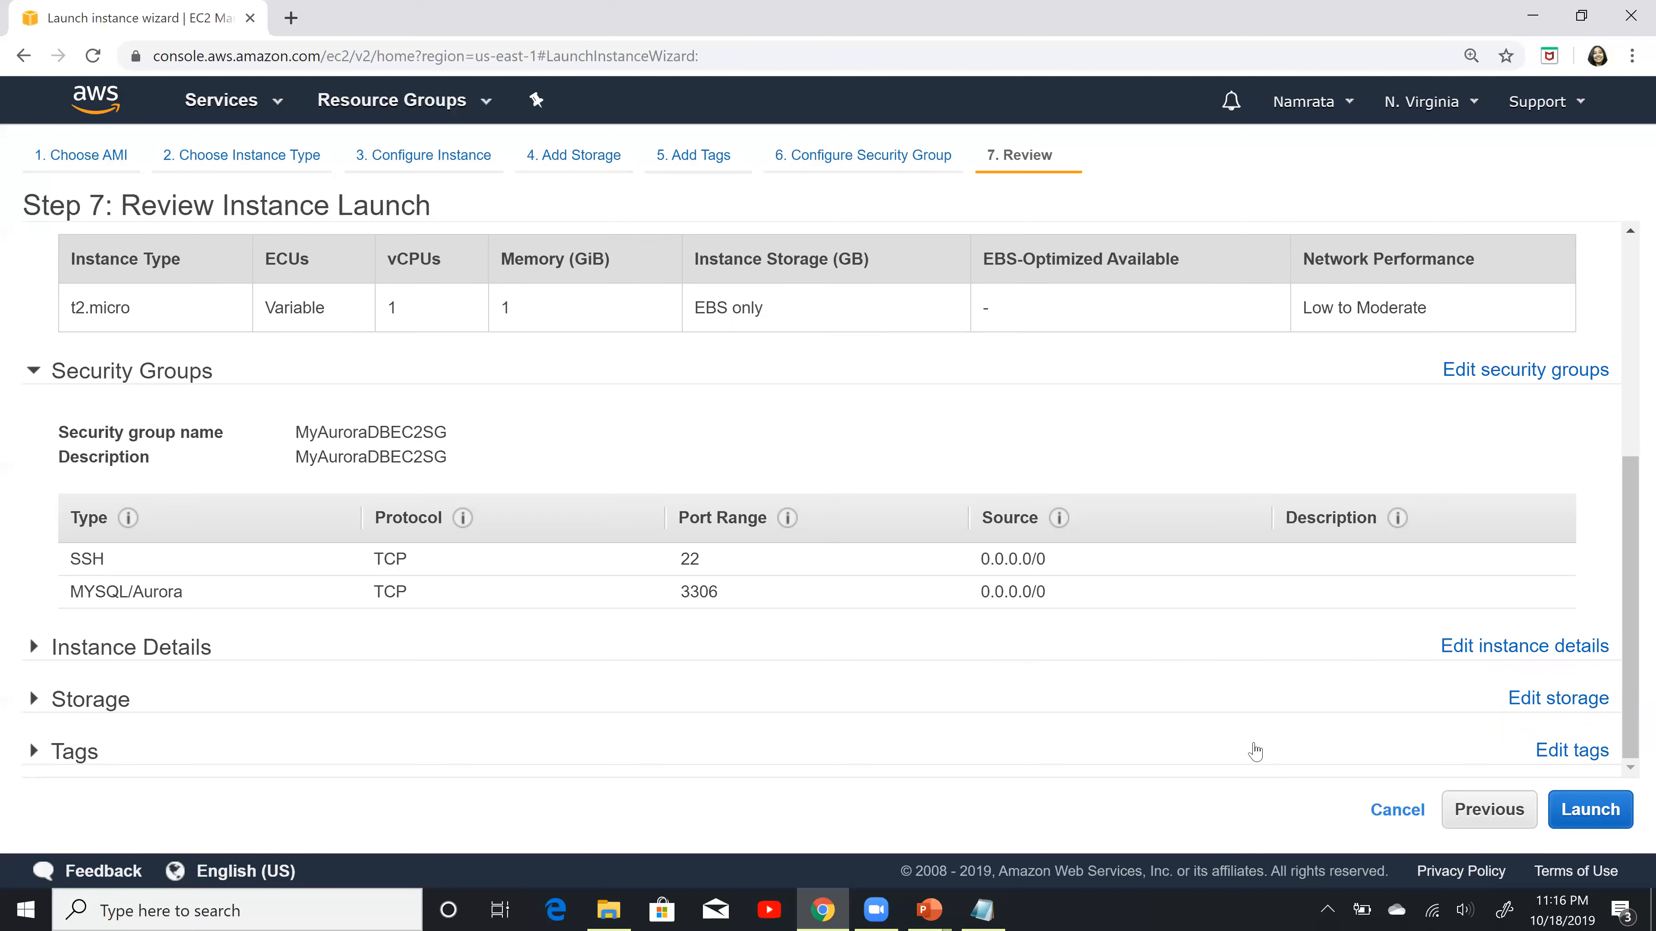
left_click(1601, 822)
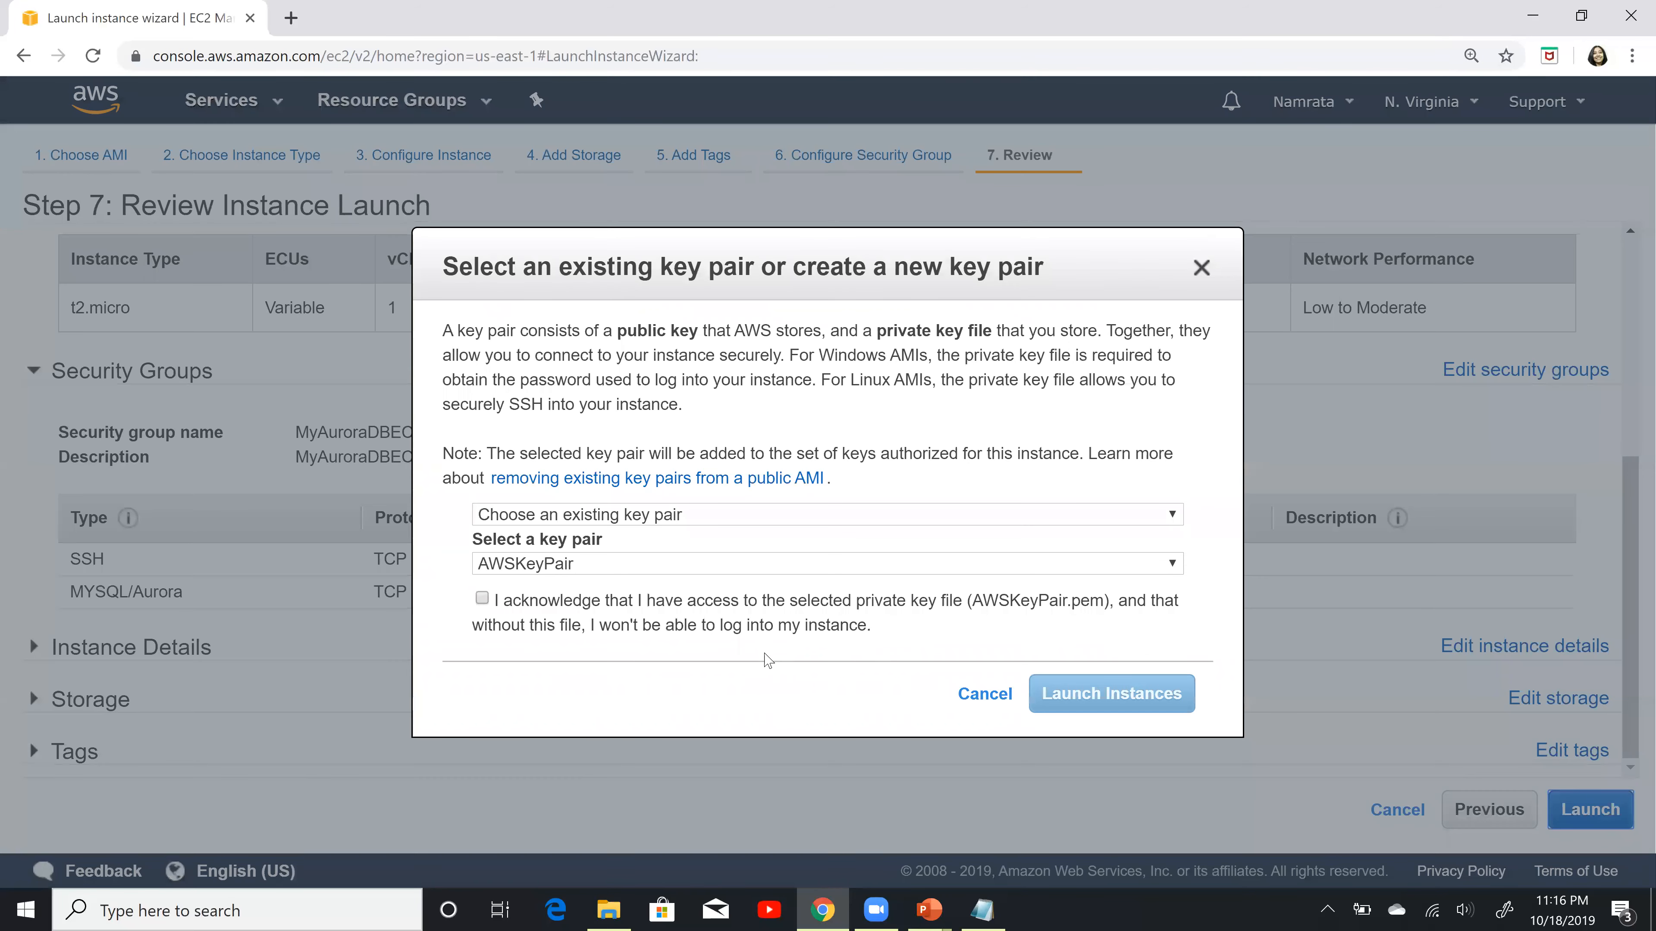
left_click(580, 610)
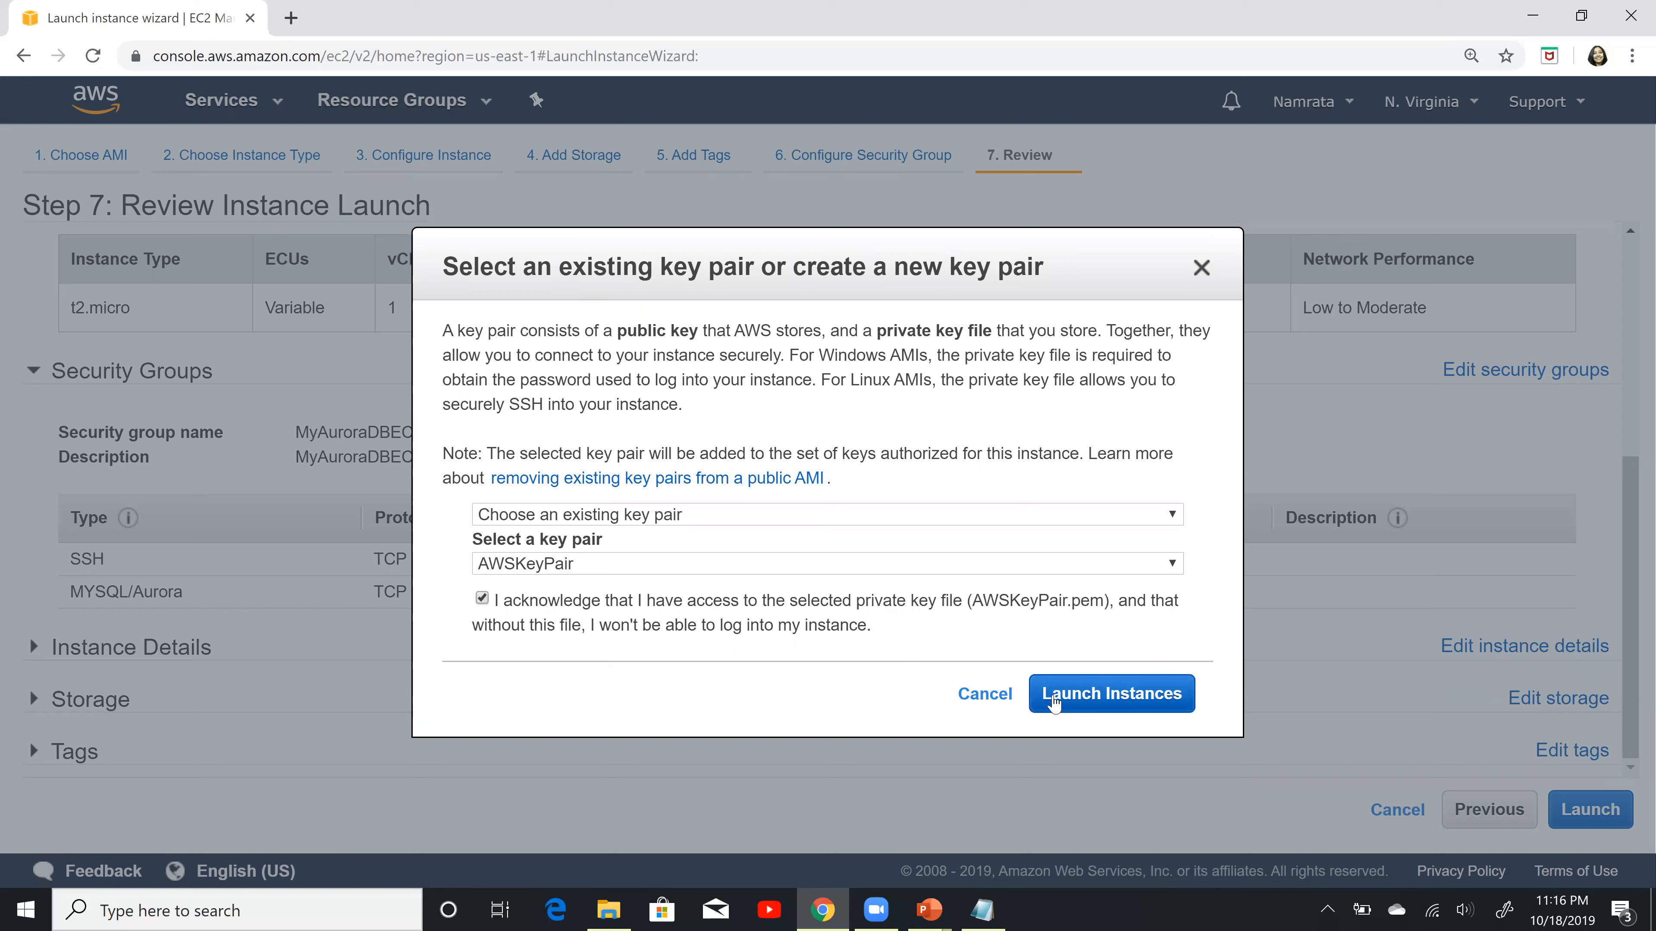
left_click(1145, 702)
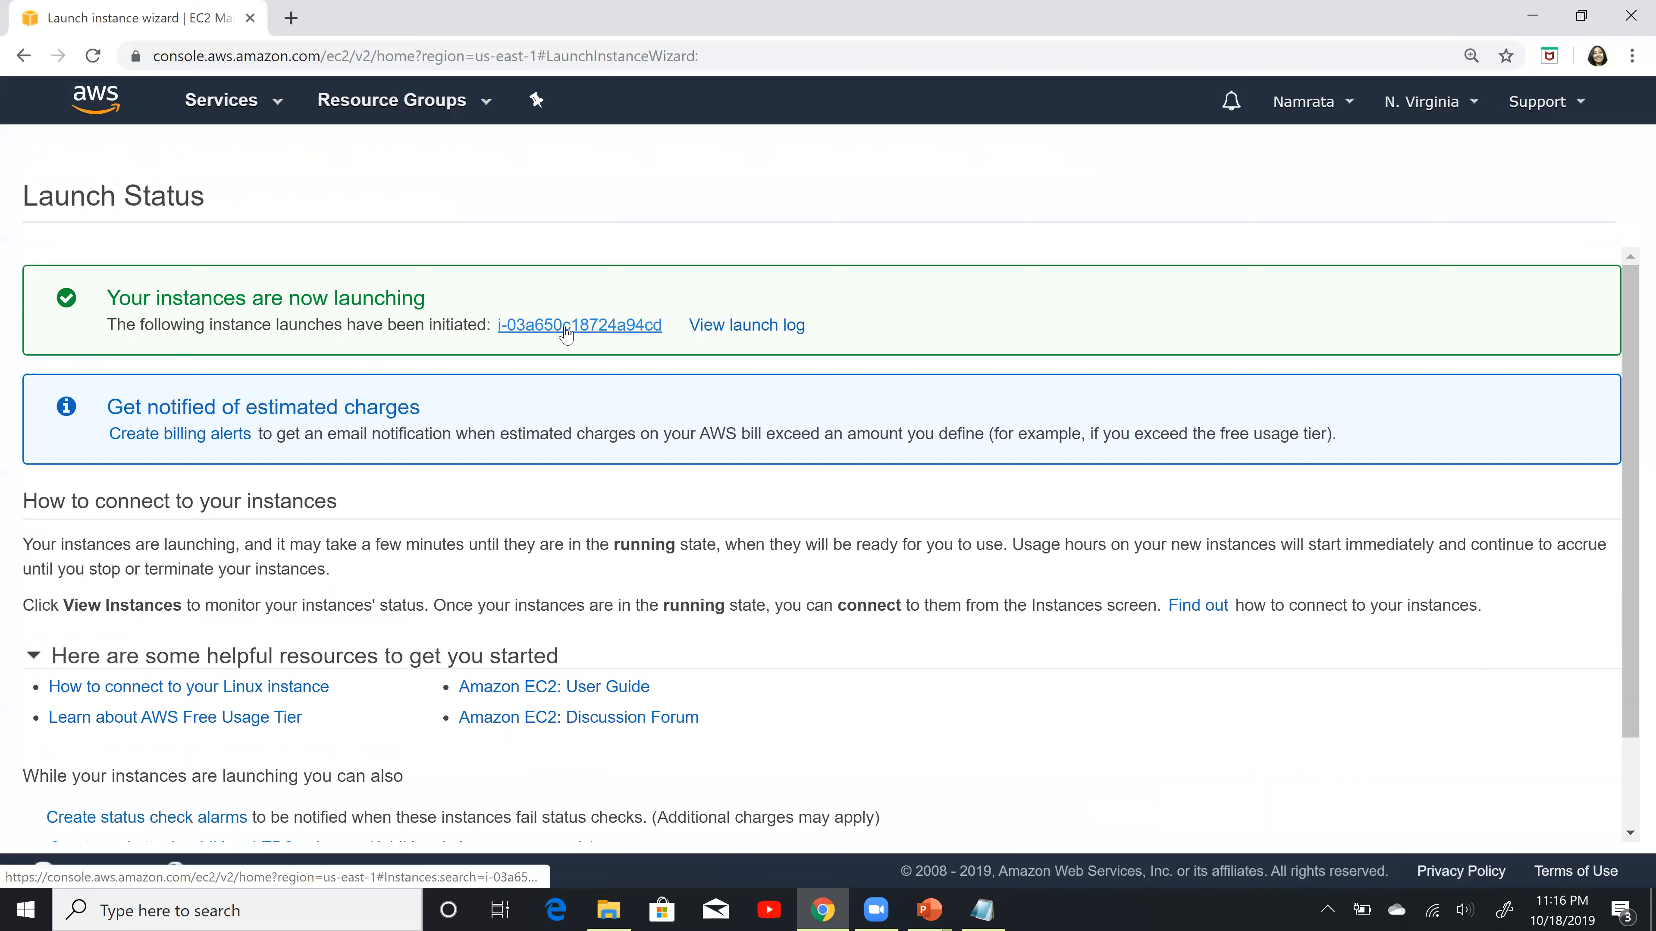
Step: Open the launched instance's details and paste its IPv4 public IP into the Notepad notes, two lines below MyAuroraDB
left_click(622, 329)
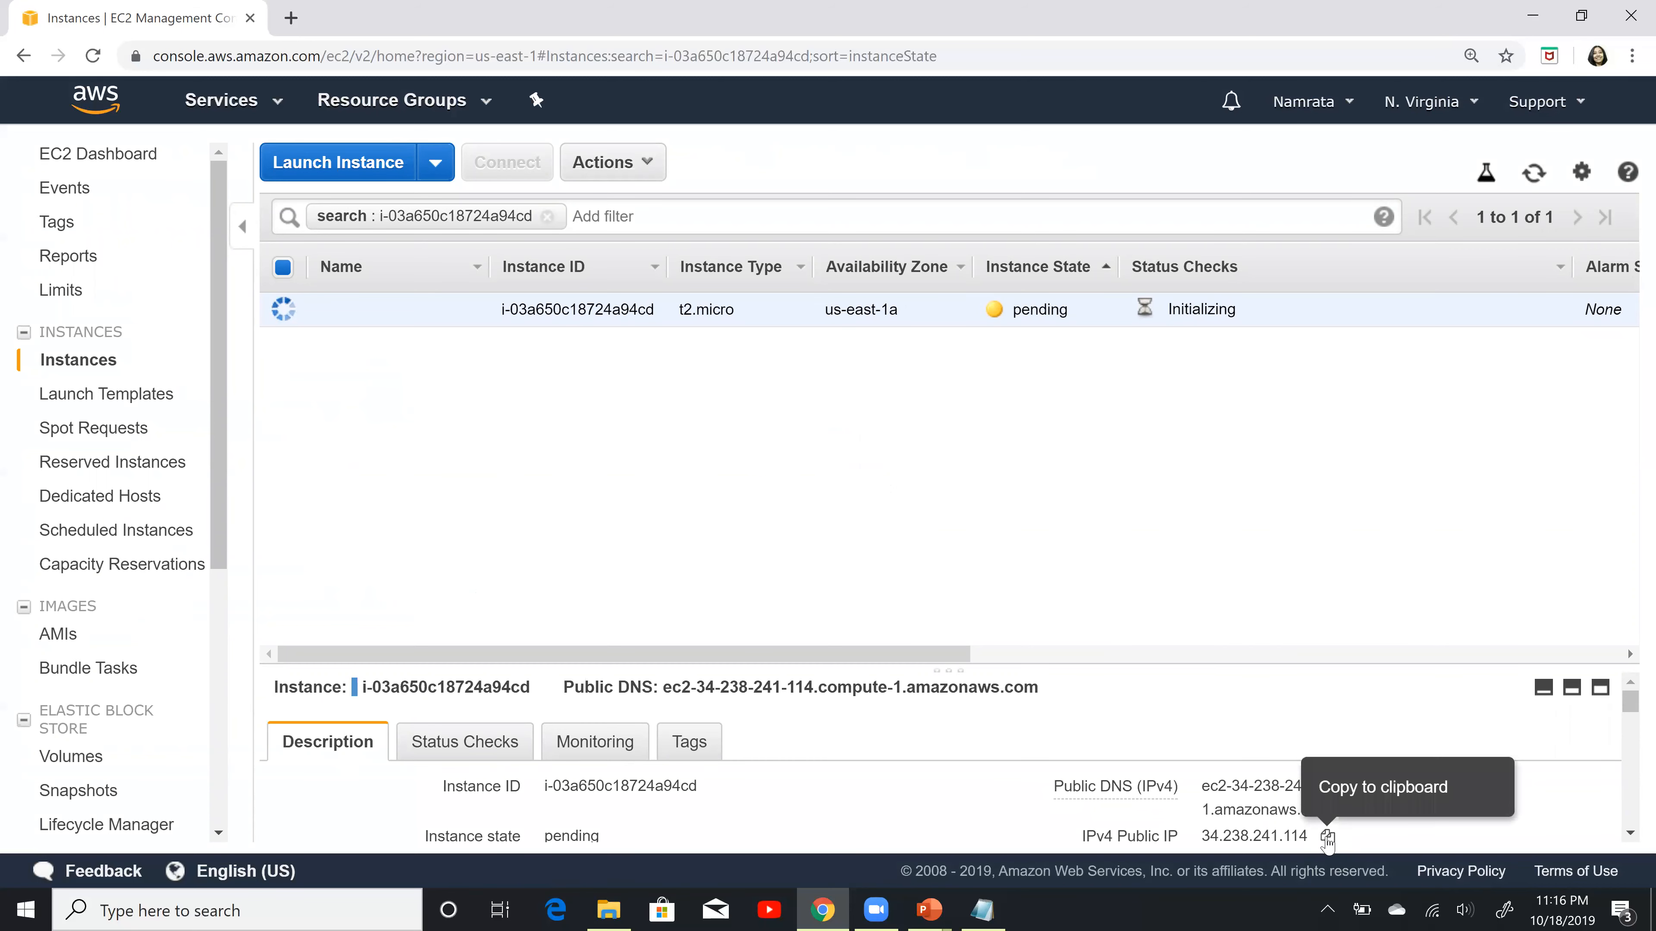
left_click(1327, 837)
left_click(1002, 912)
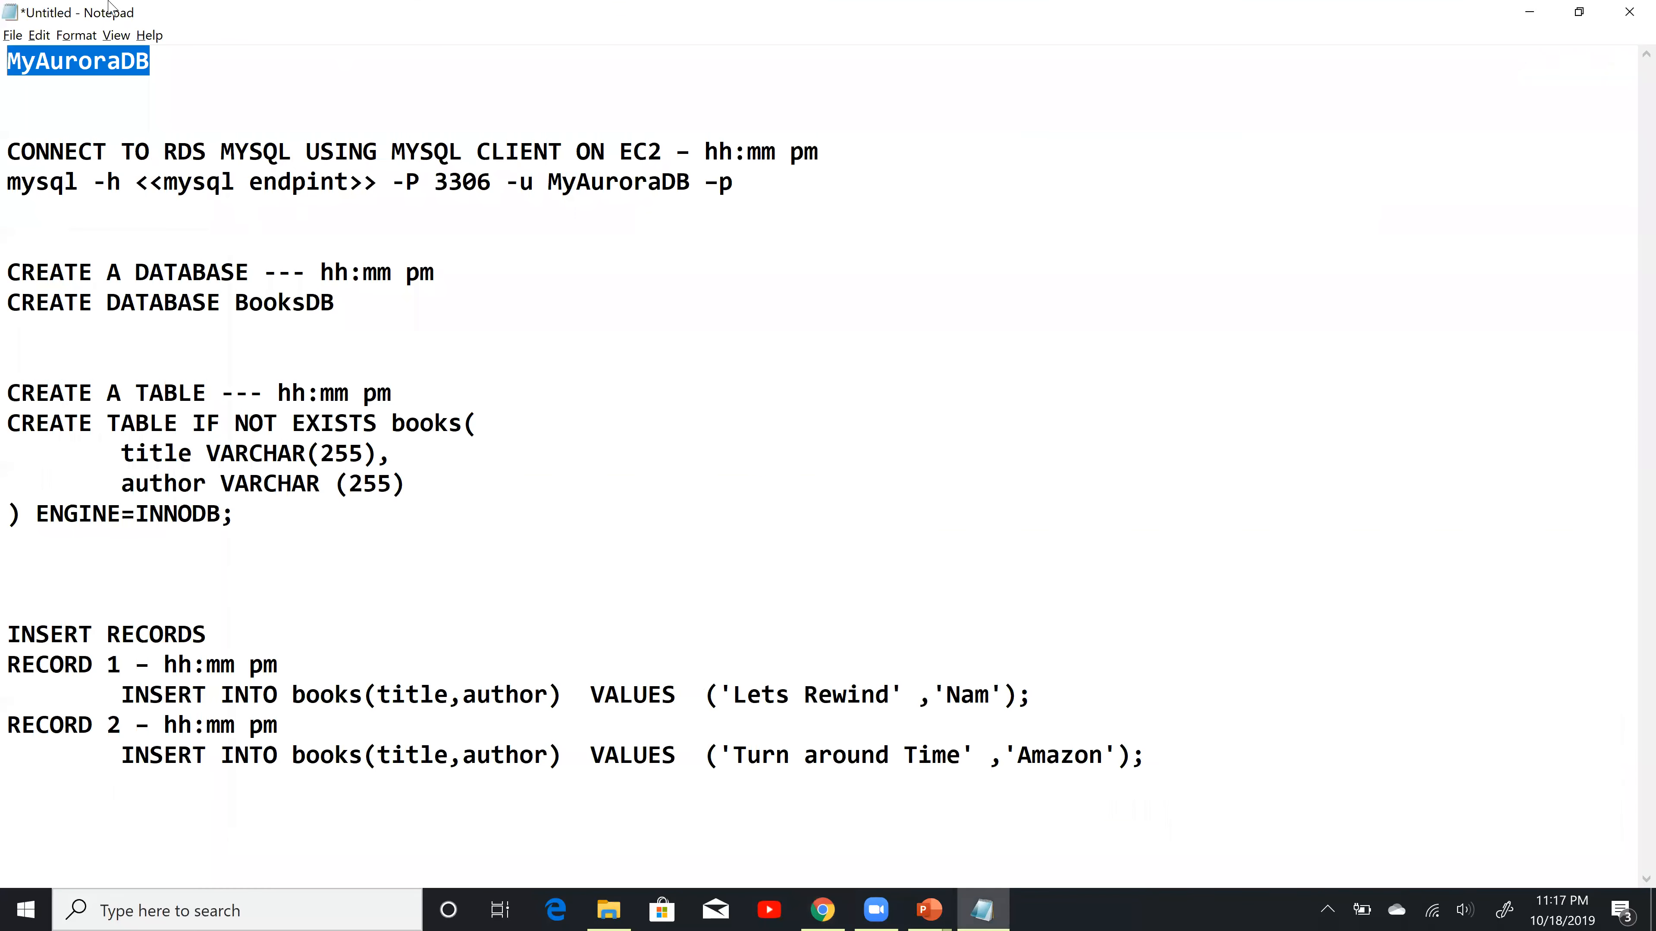
left_click(192, 70)
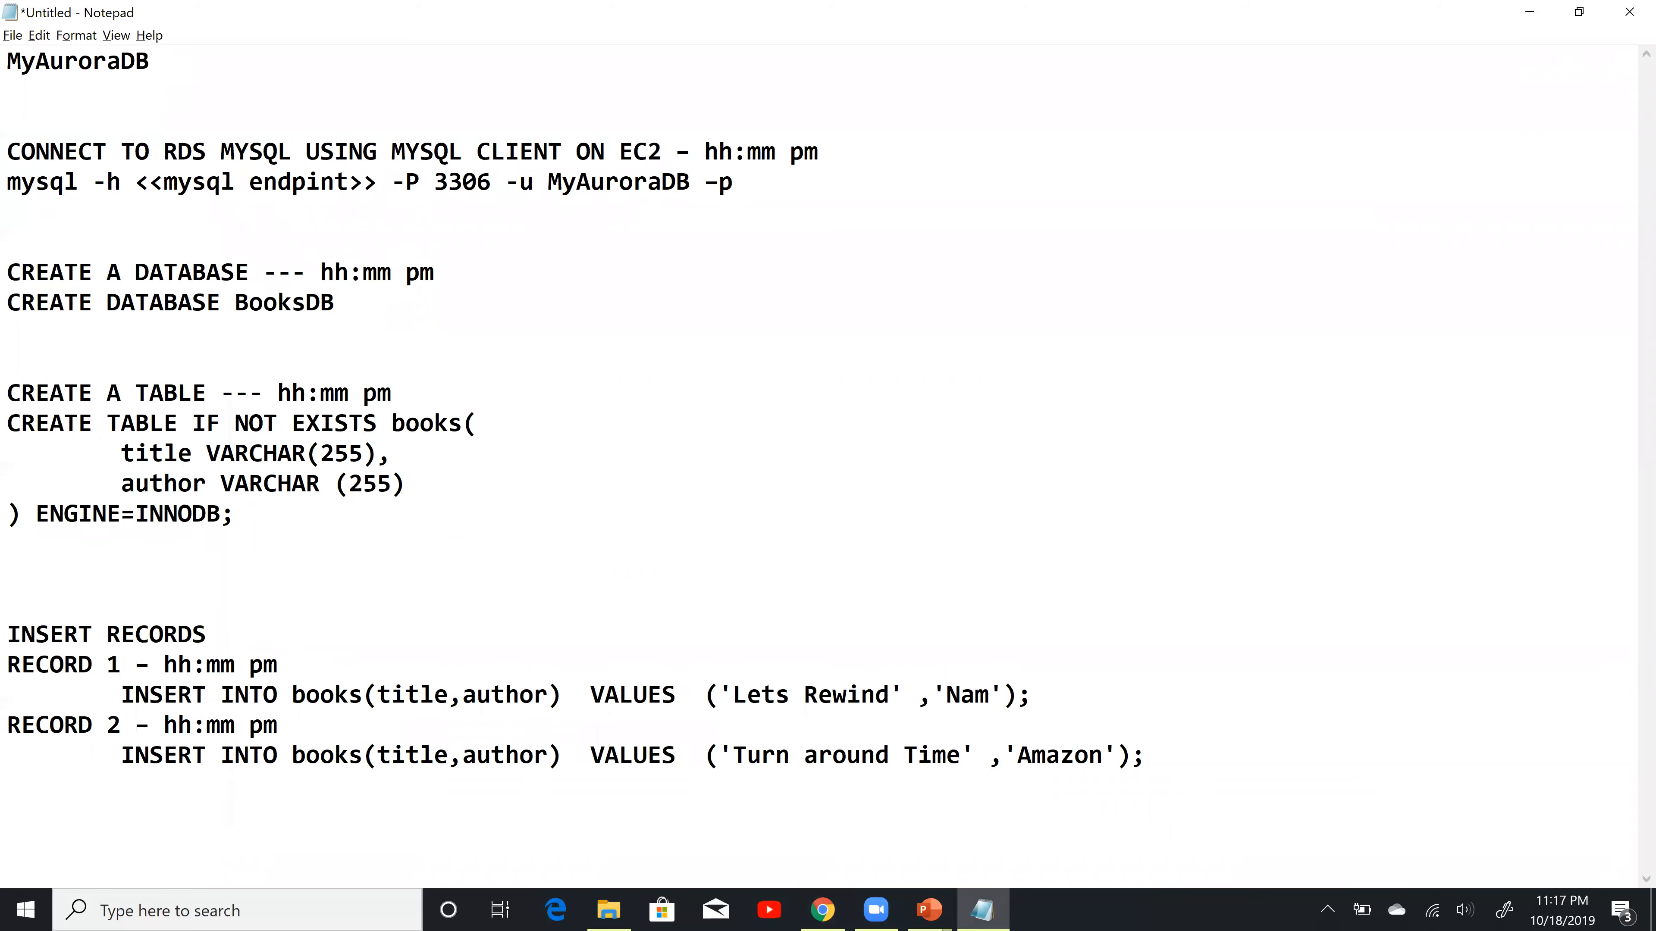
key("Return")
key("Return")
key("ctrl+v")
Step: Switch back to the EC2 console in Chrome and refresh the instance list to check the instance's state
key("alt+Tab")
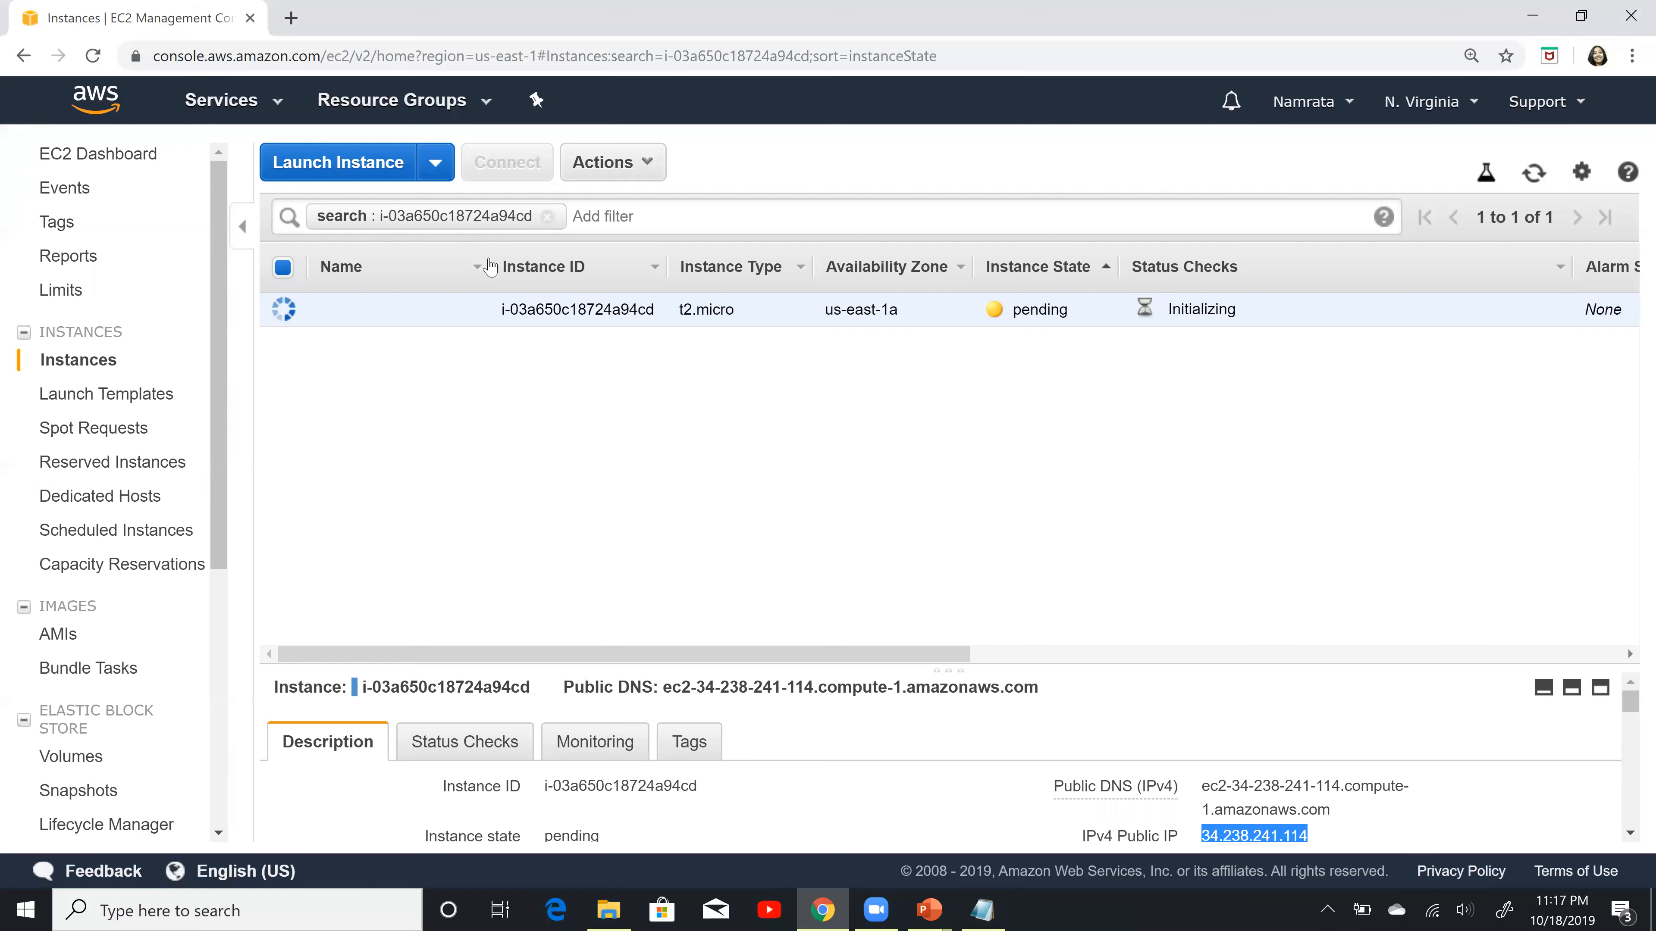
left_click(1536, 182)
left_click(1536, 182)
left_click(1536, 182)
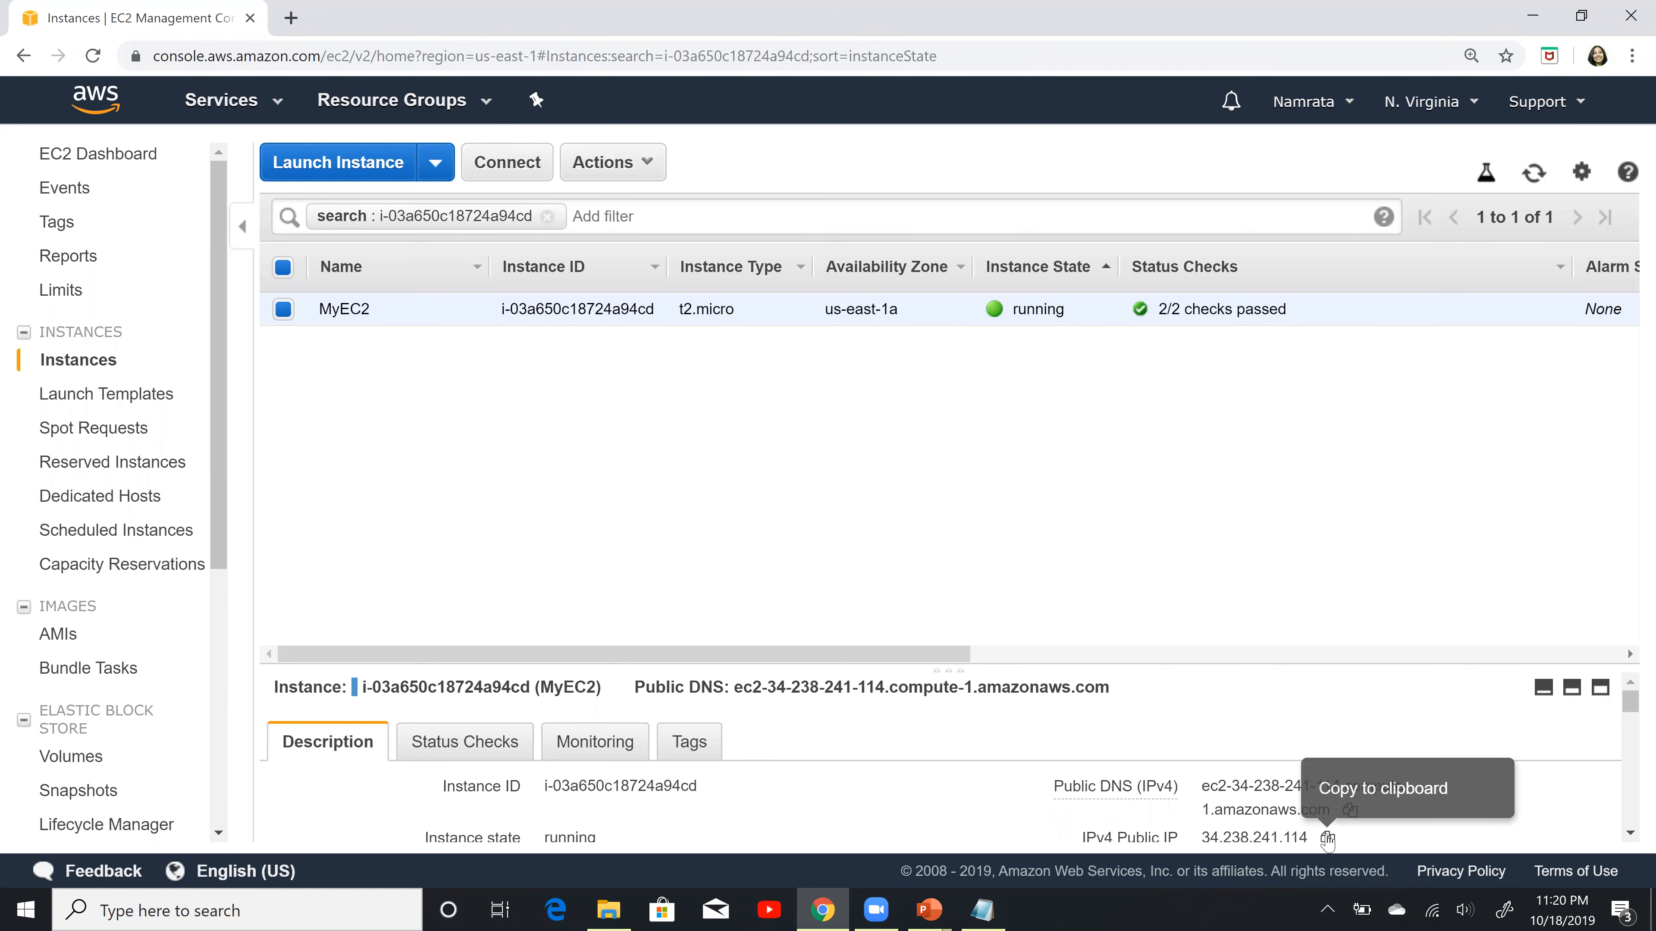
Step: Copy the instance's IPv4 public IP, launch PuTTY from the AWS folder and enter the IP as the host name
left_click(1328, 837)
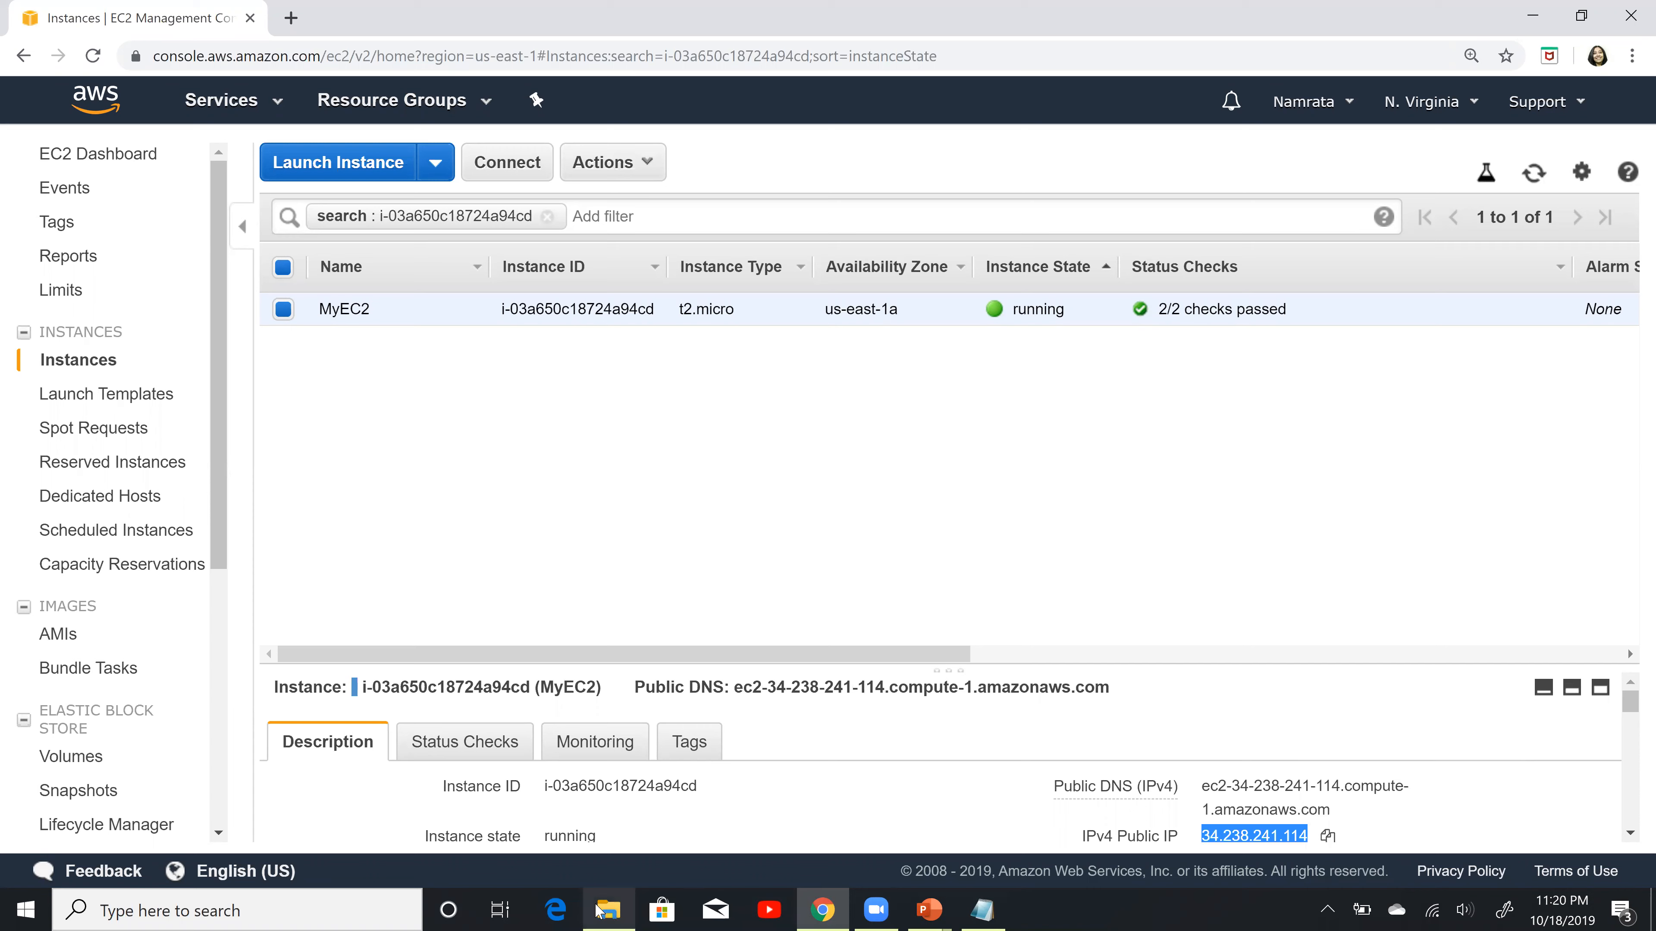
left_click(608, 909)
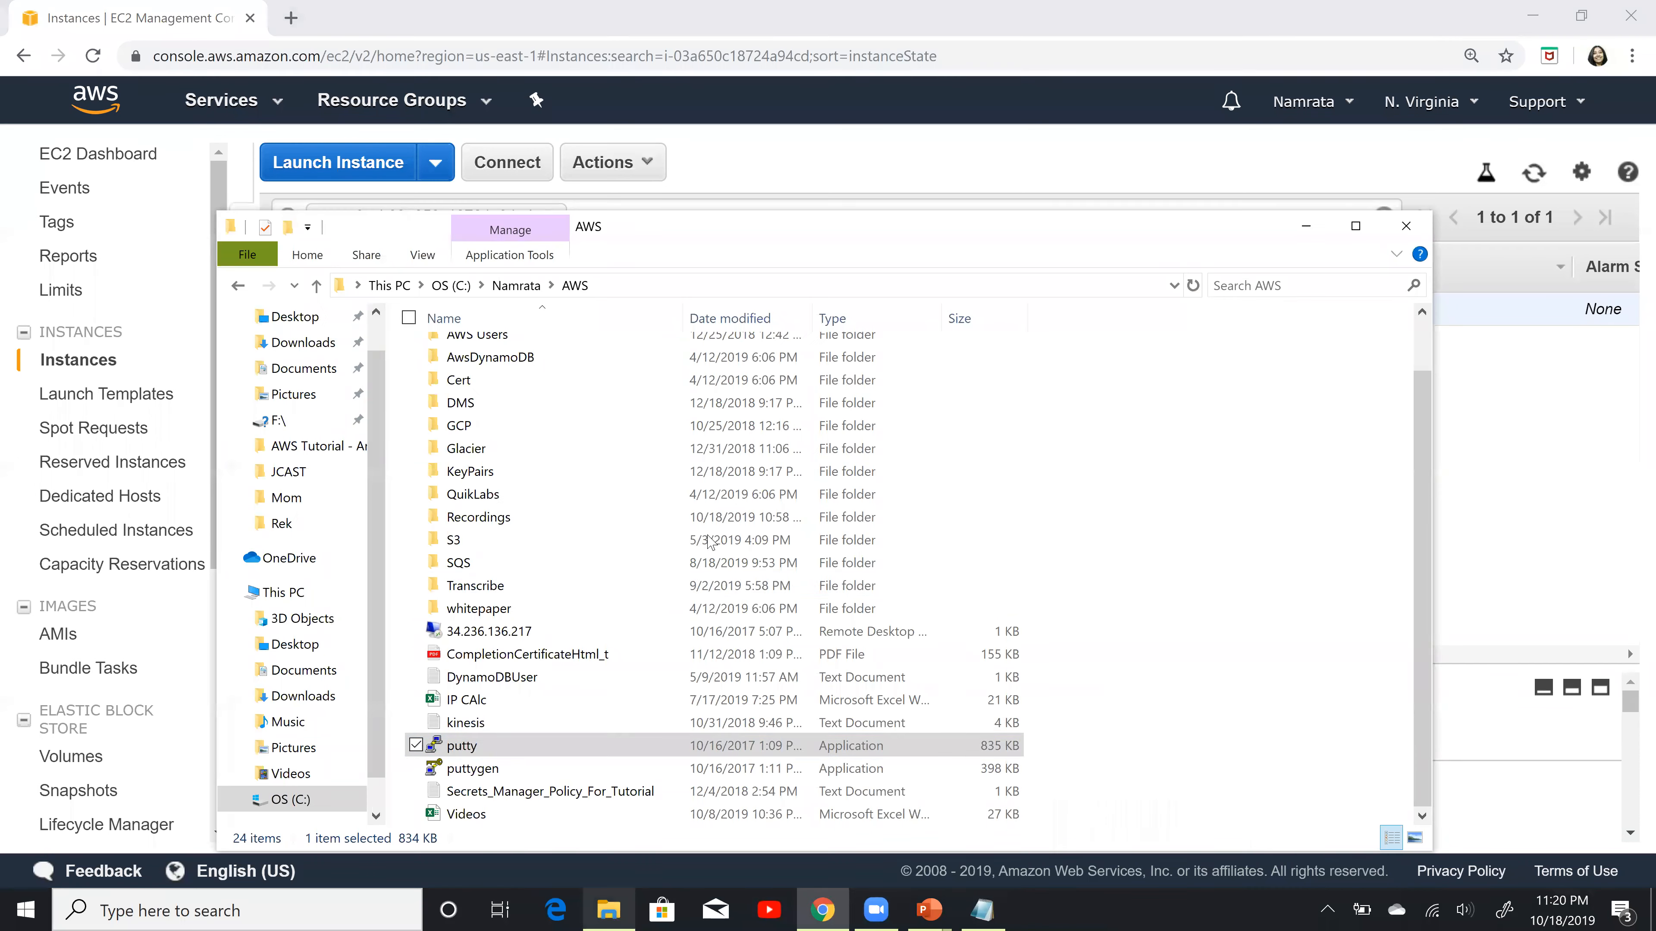
double_click(553, 745)
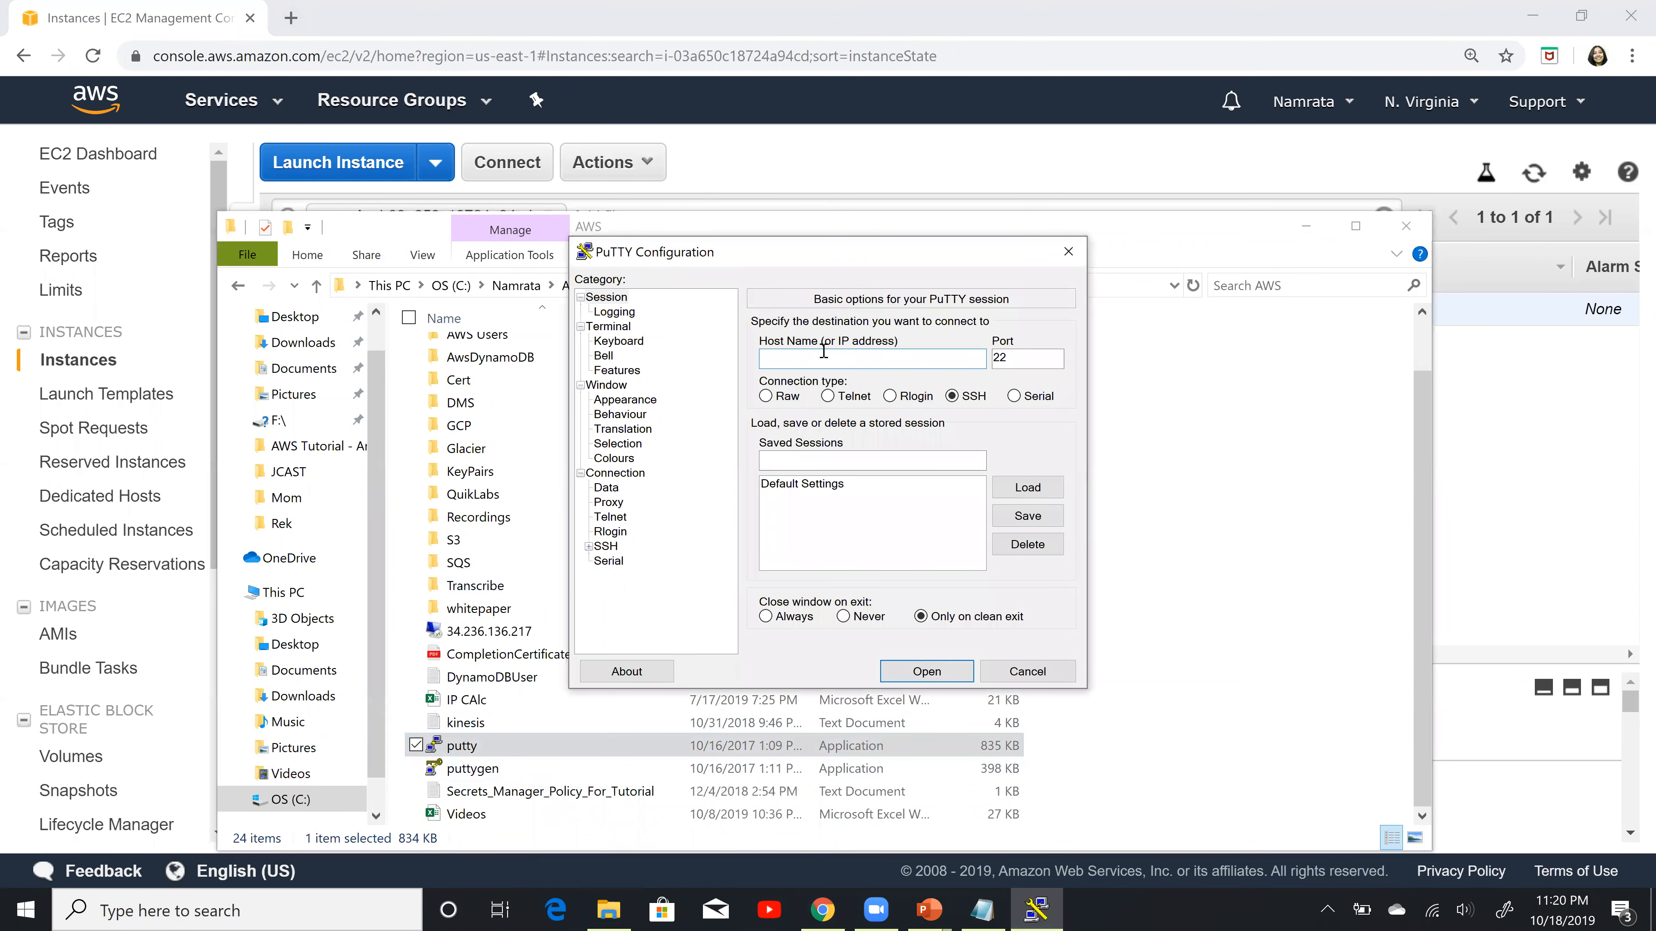
key("ctrl+v")
Step: Set the PuTTY terminal window font to Courier New, Bold, size 18
left_click(637, 401)
left_click(1023, 451)
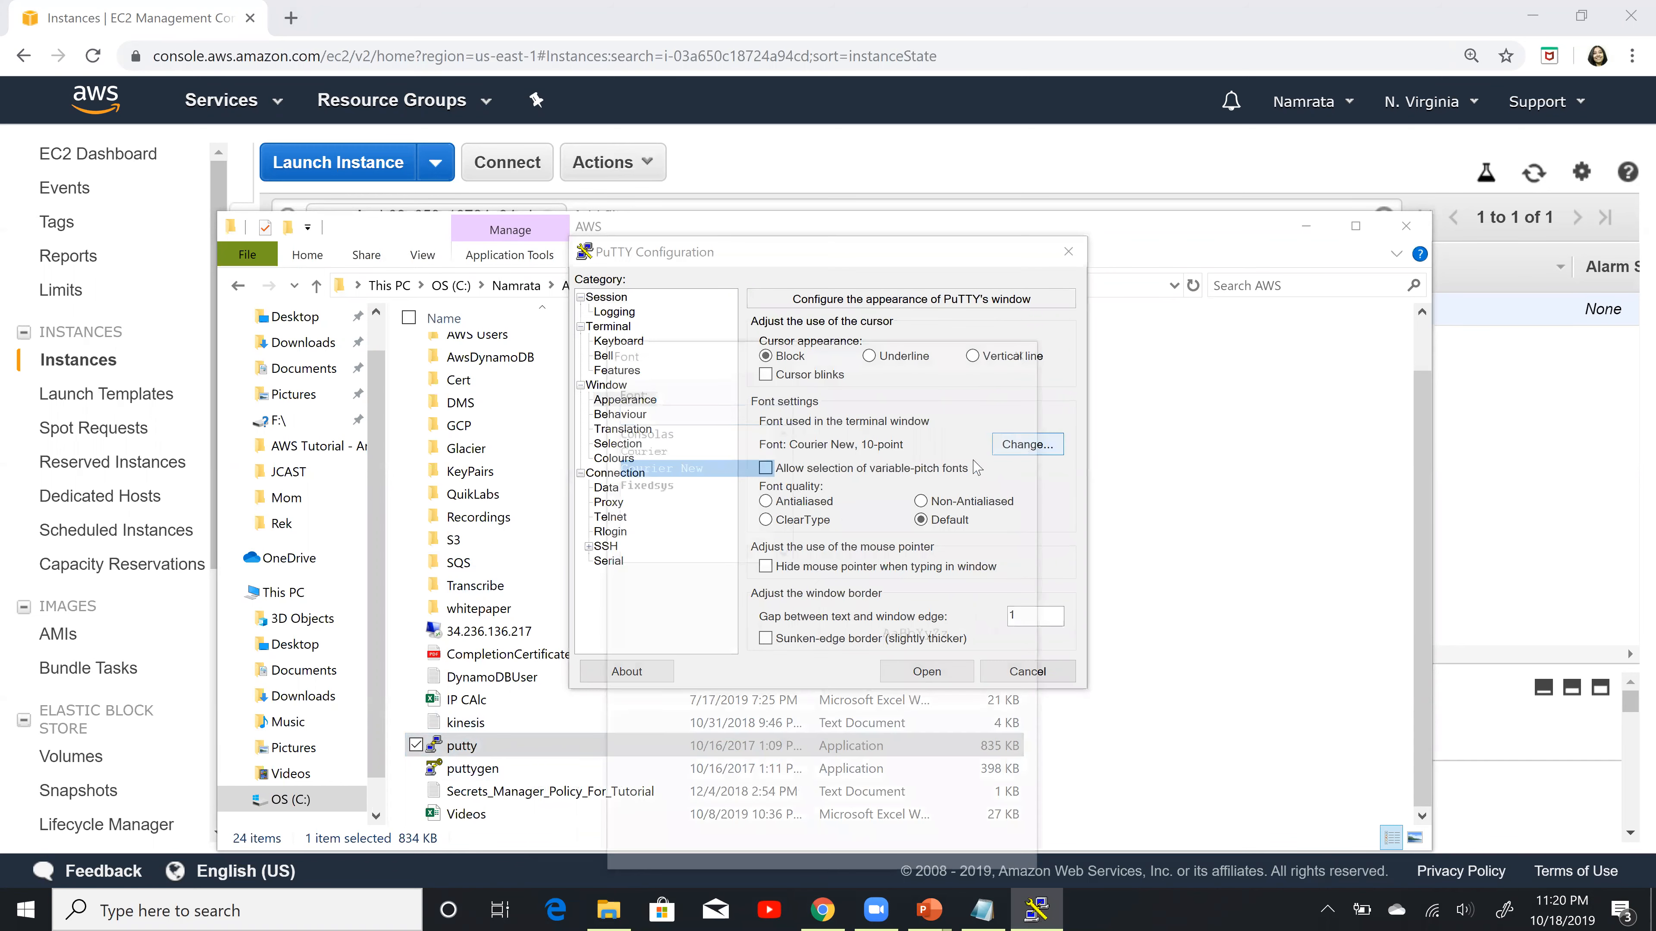
left_click(847, 465)
left_click(978, 517)
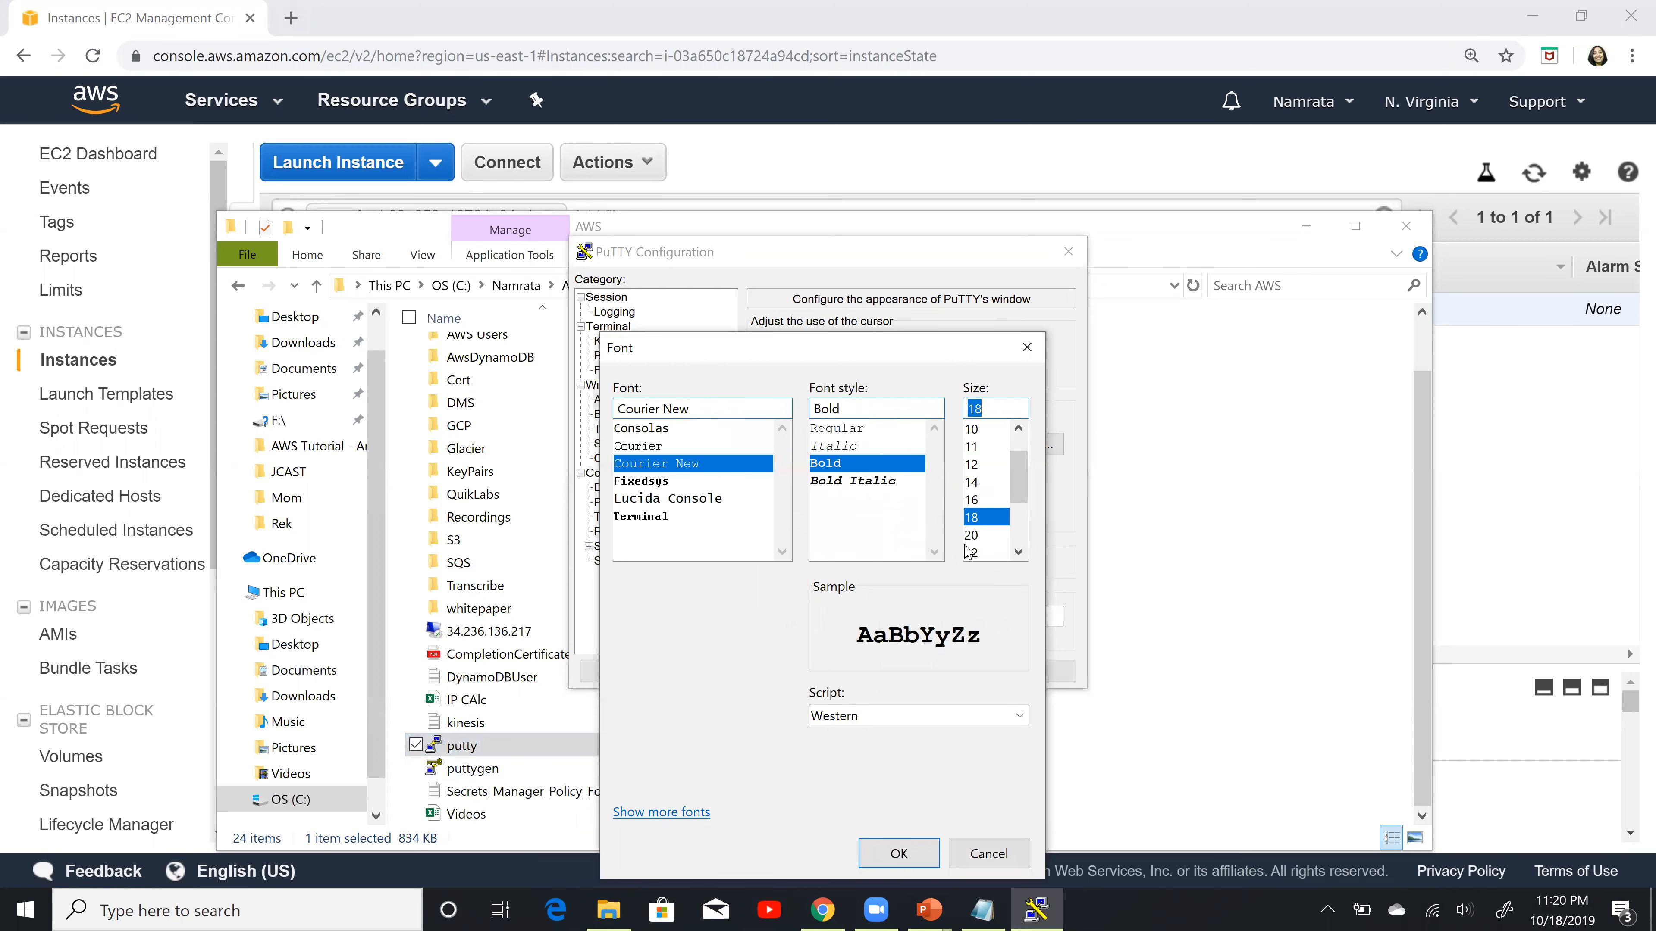
left_click(902, 857)
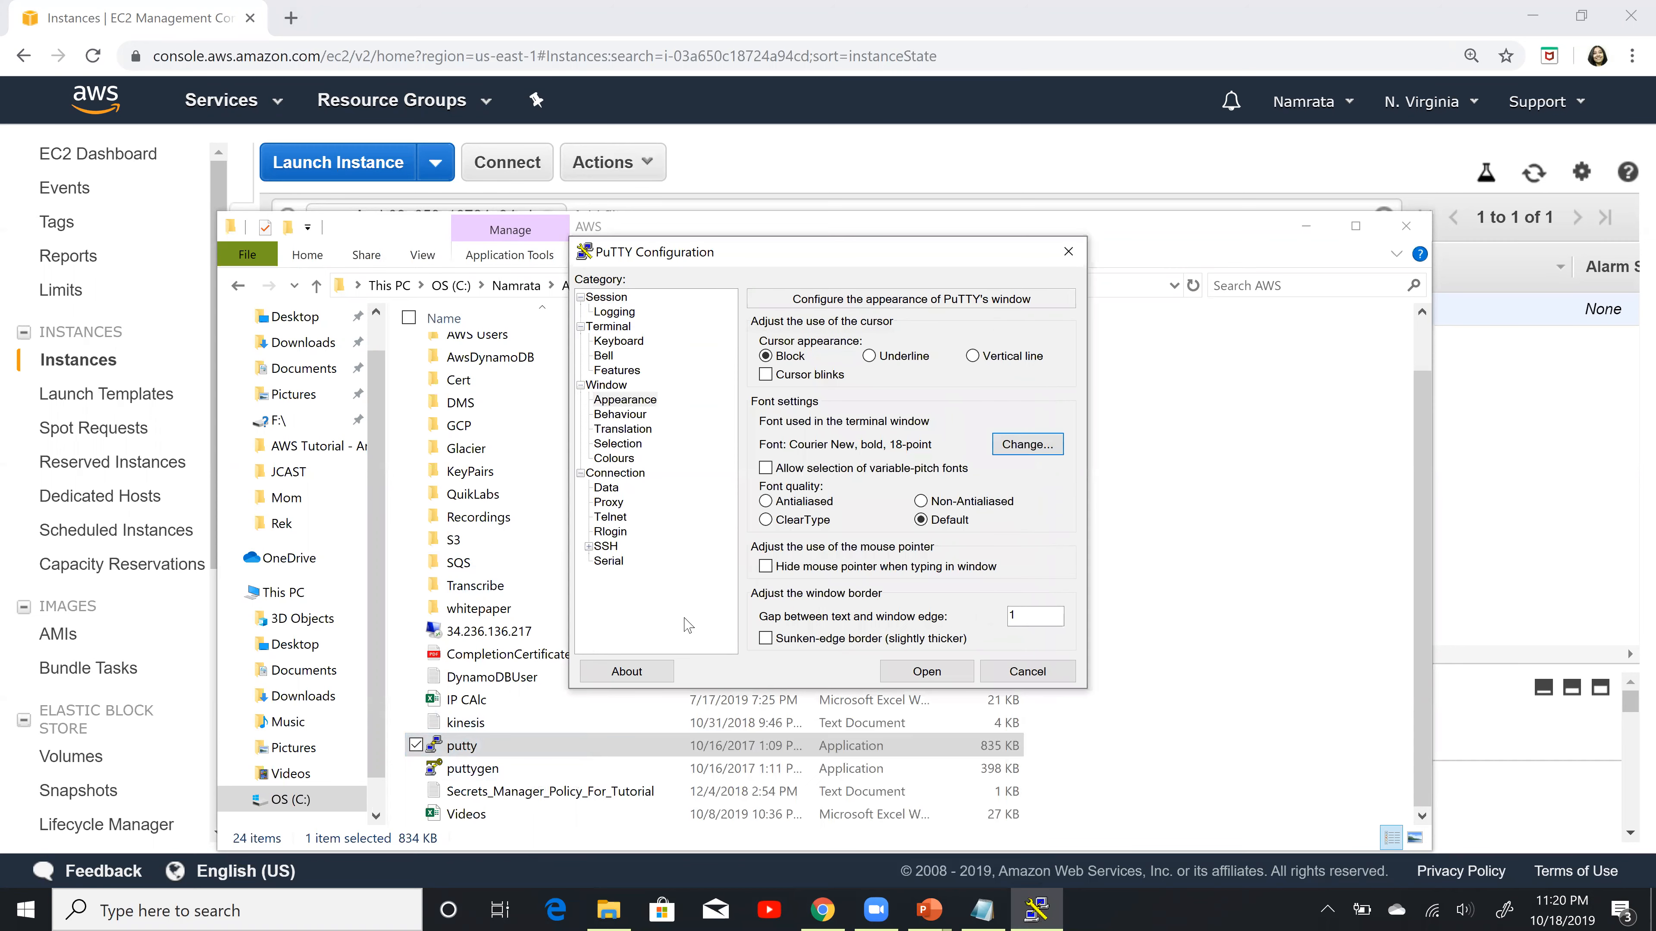
Step: Select PrivateKey.ppk from the AWSKeyPair folder as the private key file for SSH authentication
left_click(593, 547)
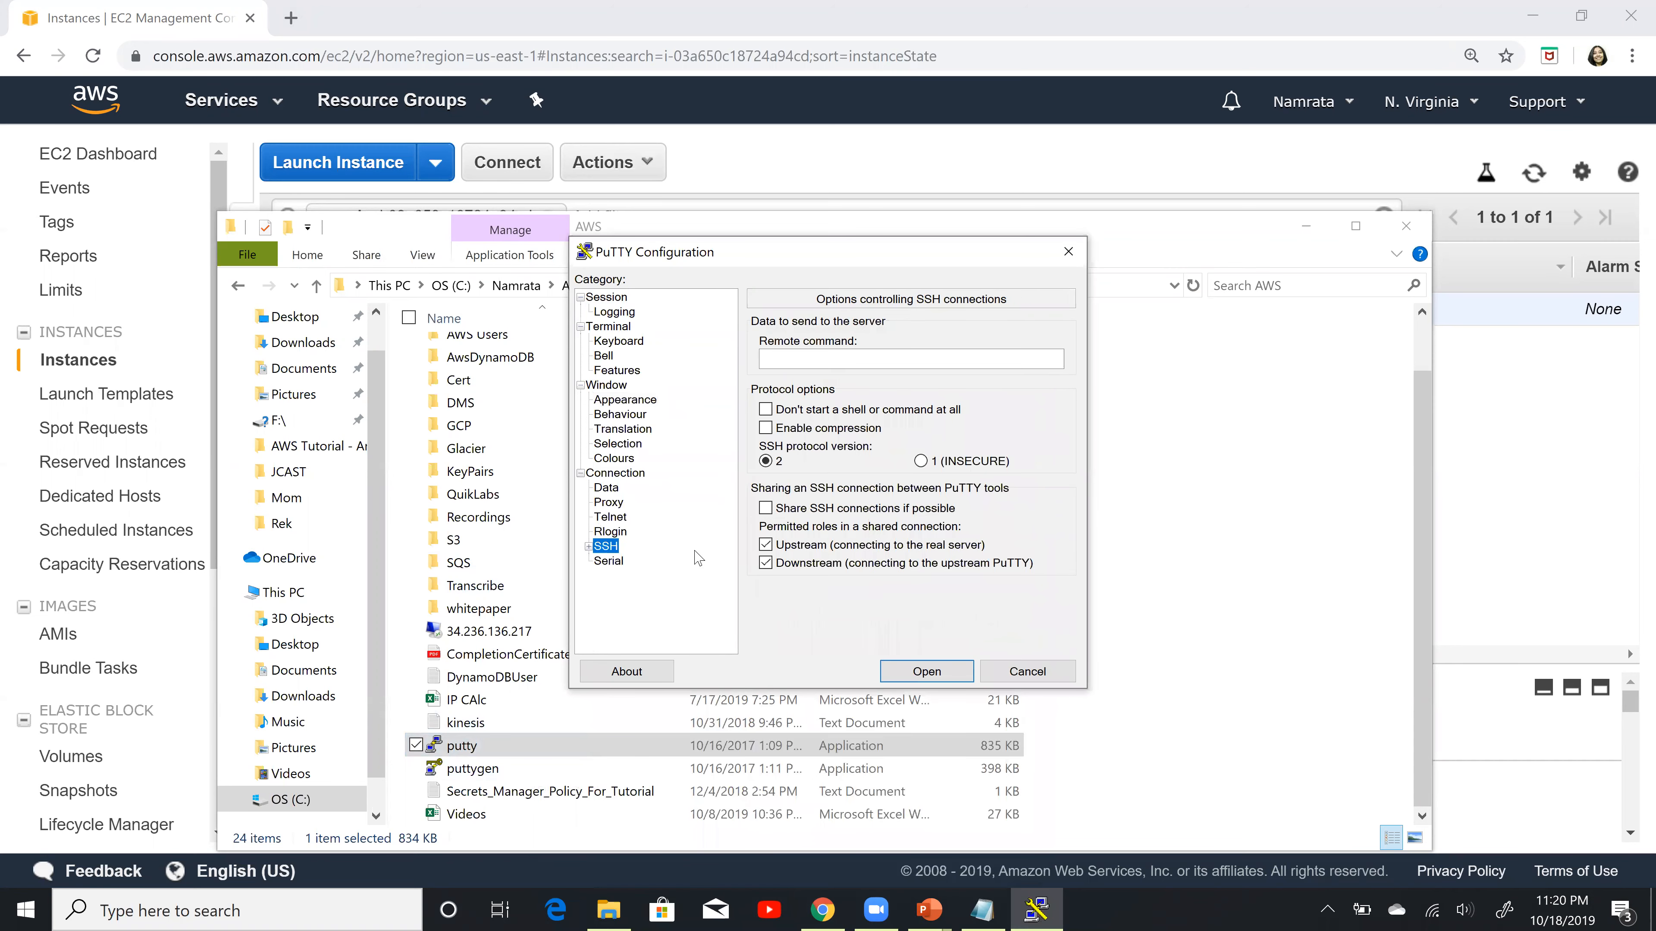
left_click(588, 546)
left_click(615, 563)
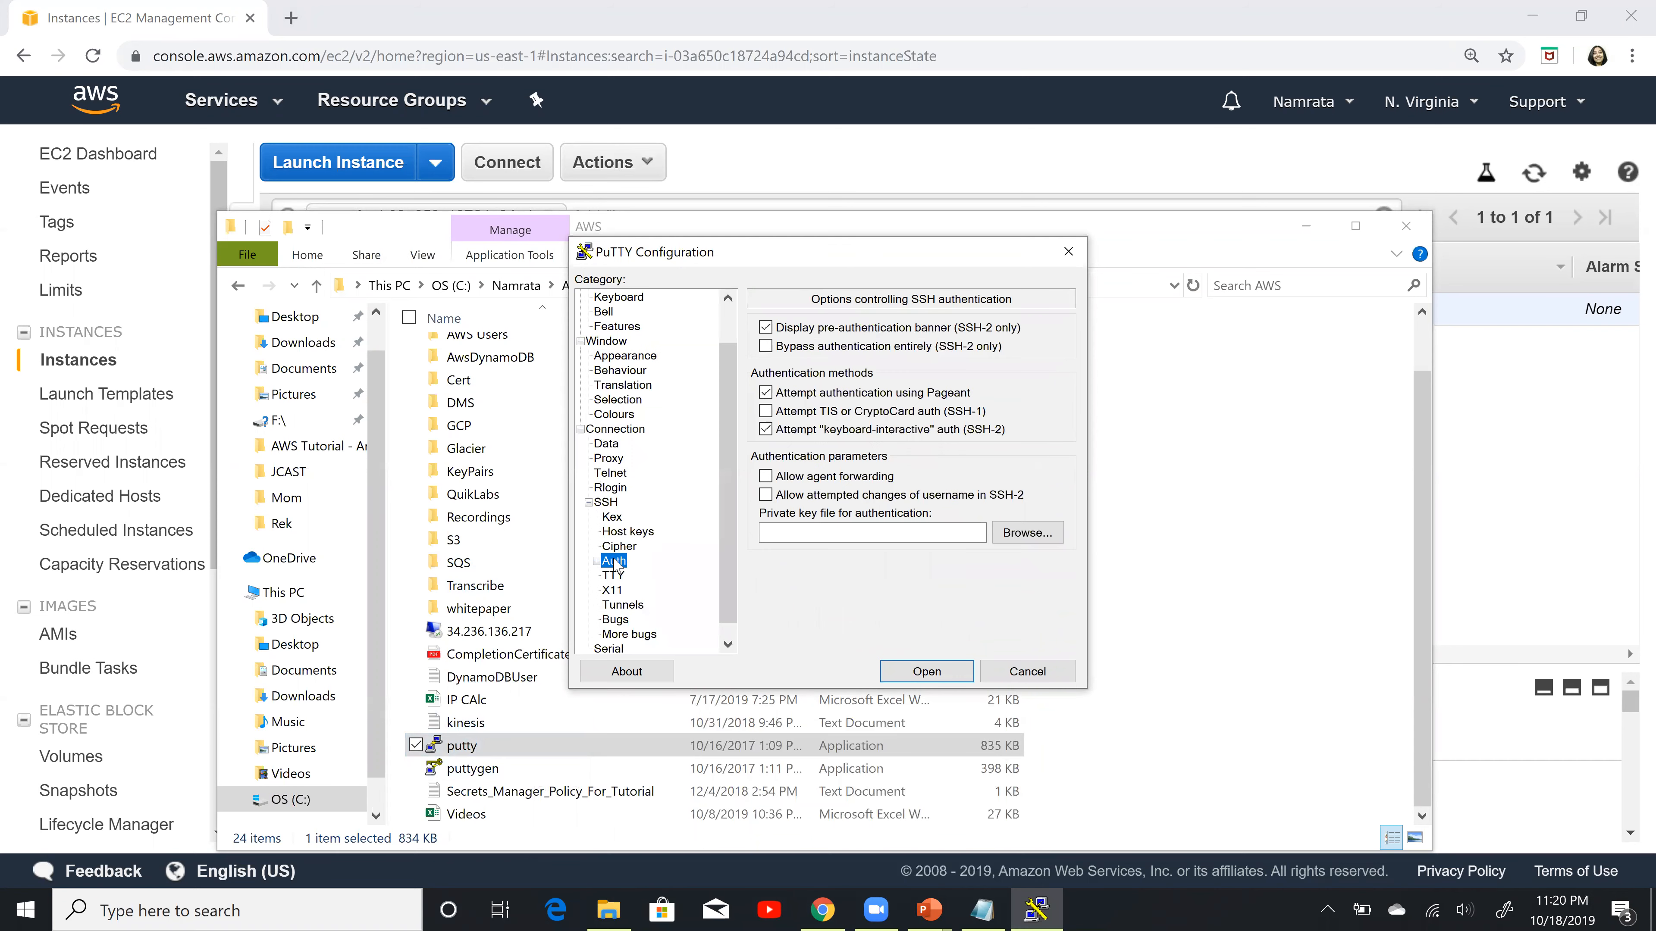
left_click(1036, 539)
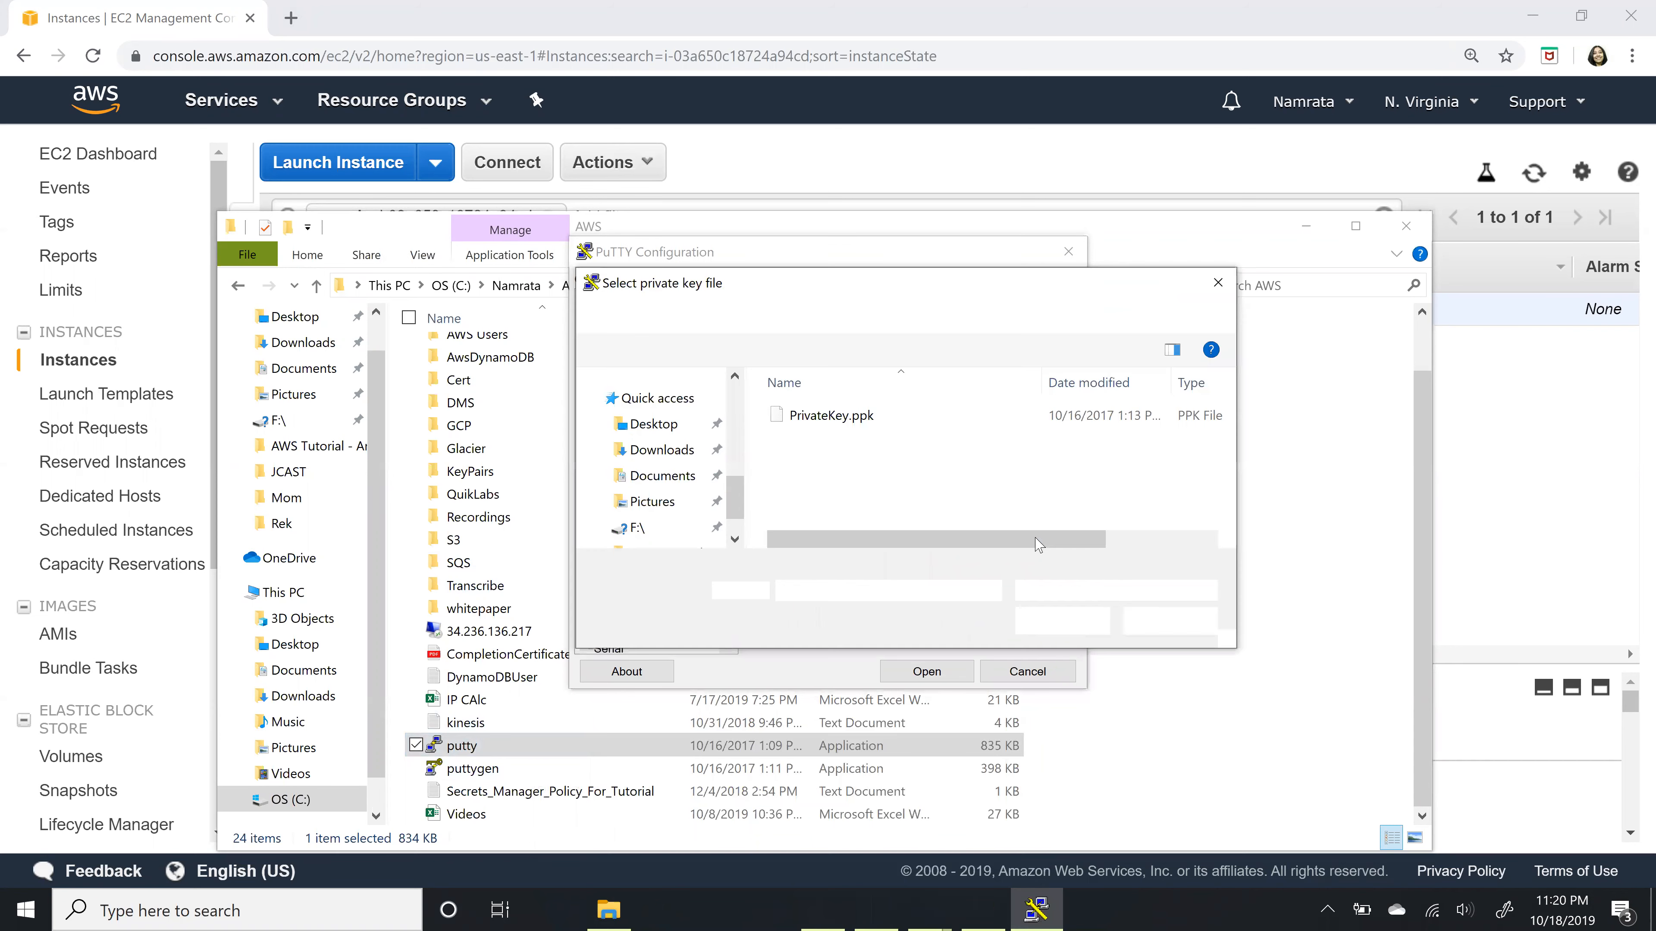
double_click(846, 417)
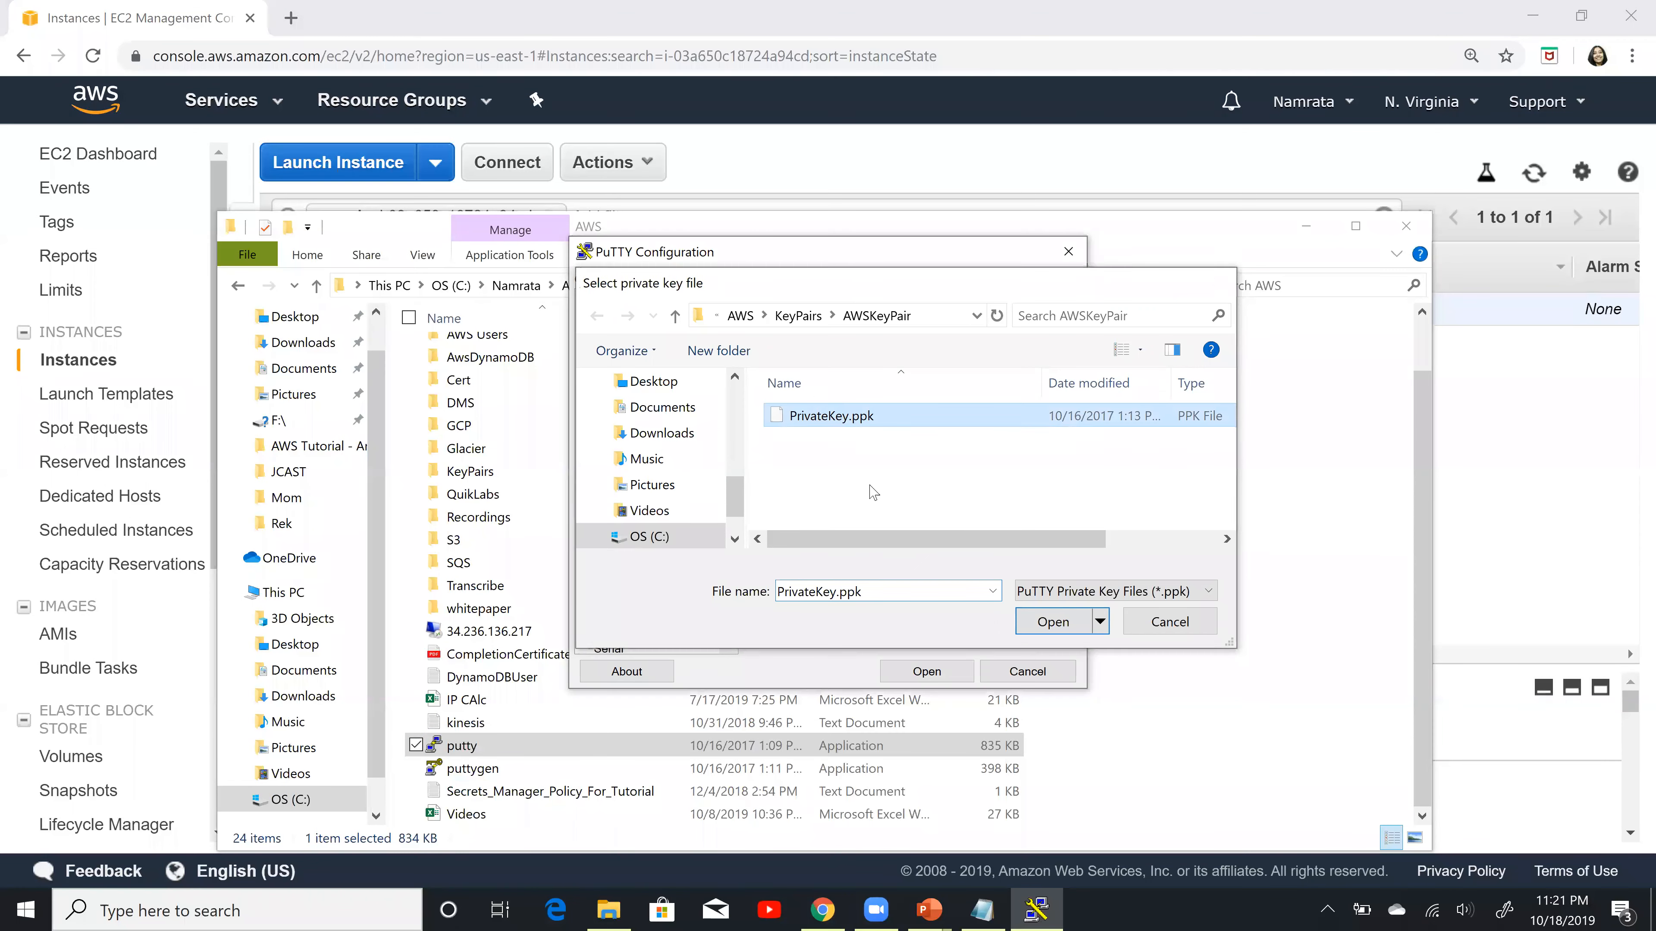
Step: Open the SSH connection, accept the server's host key and log in as ec2-user
left_click(941, 673)
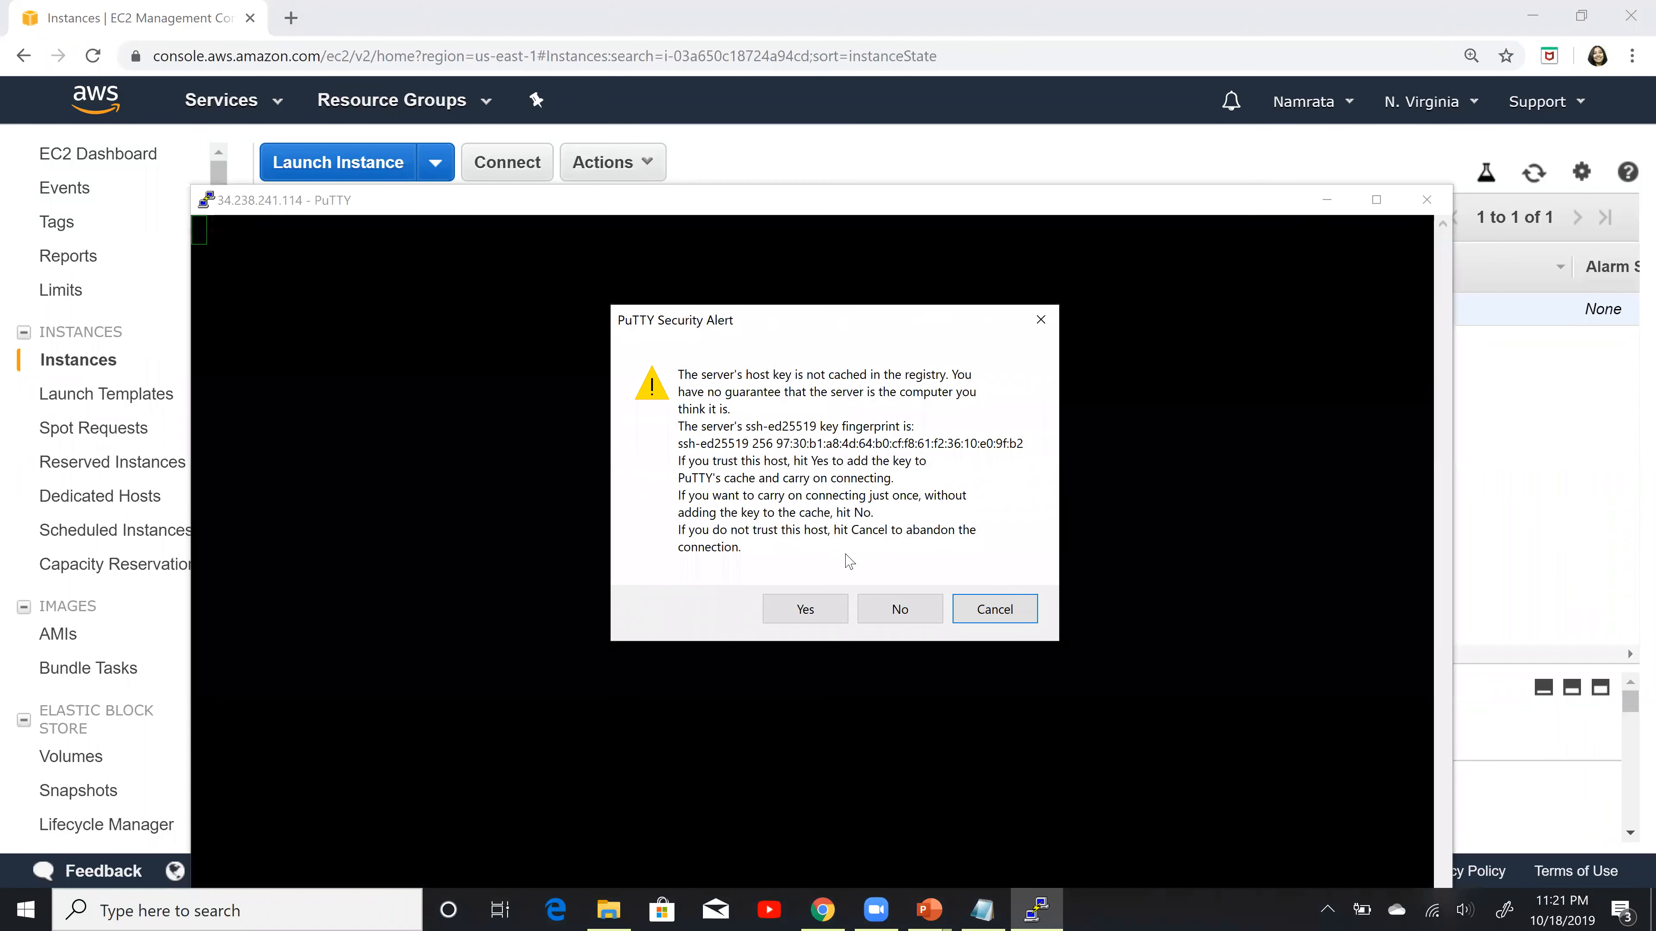
left_click(800, 609)
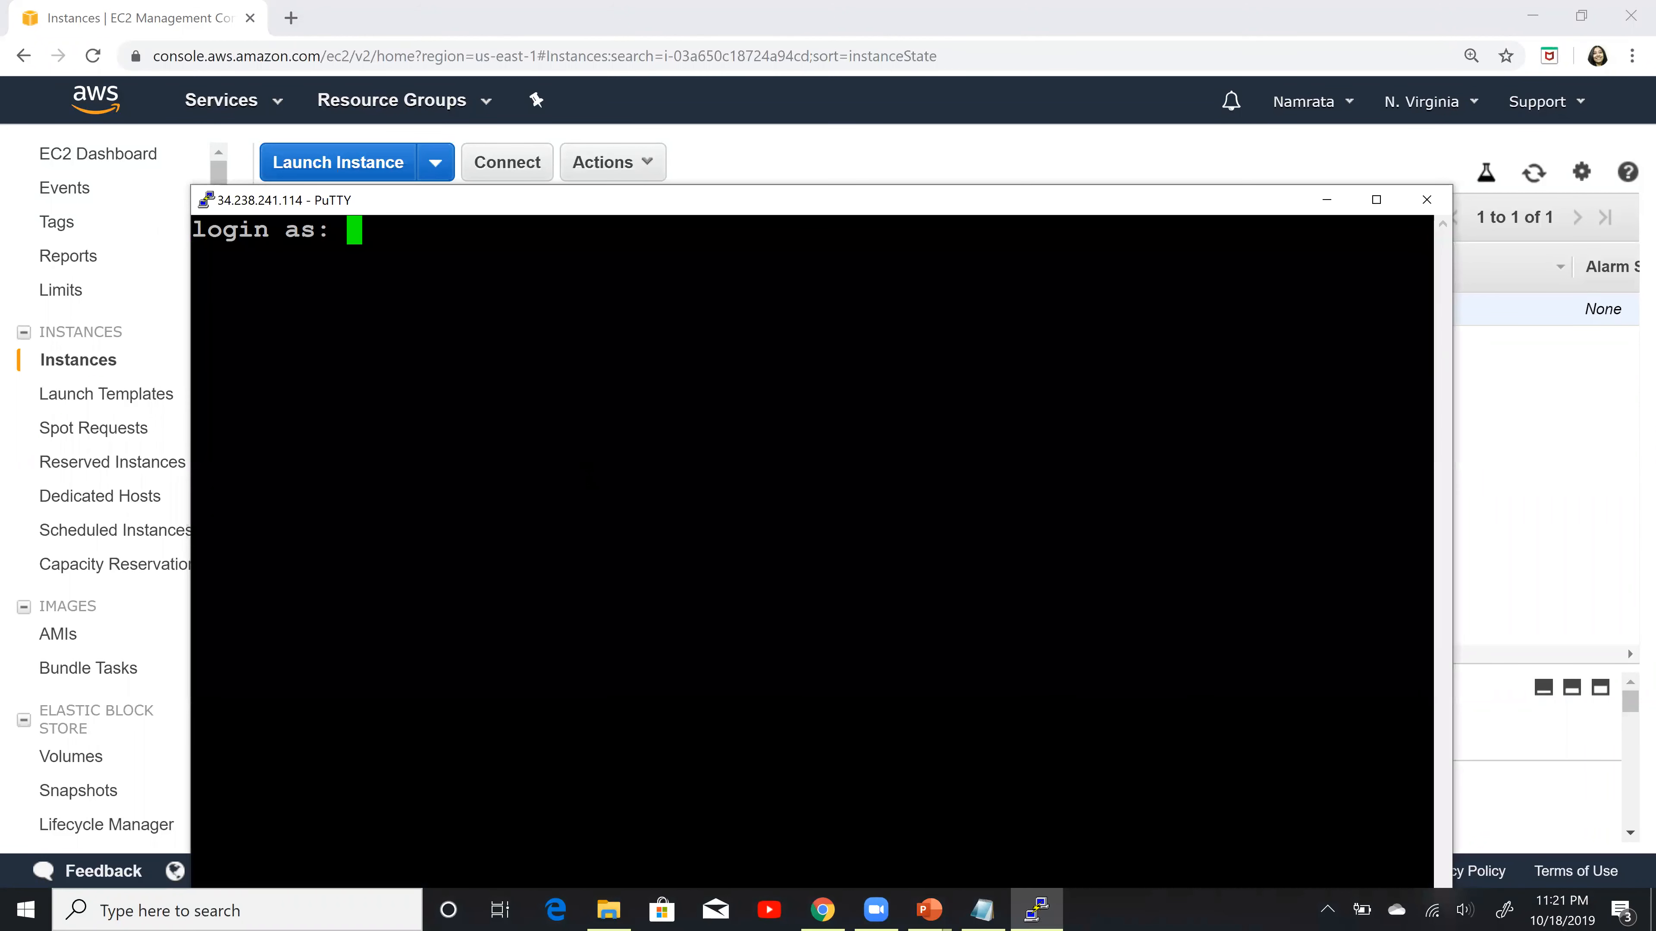
type("ec2-")
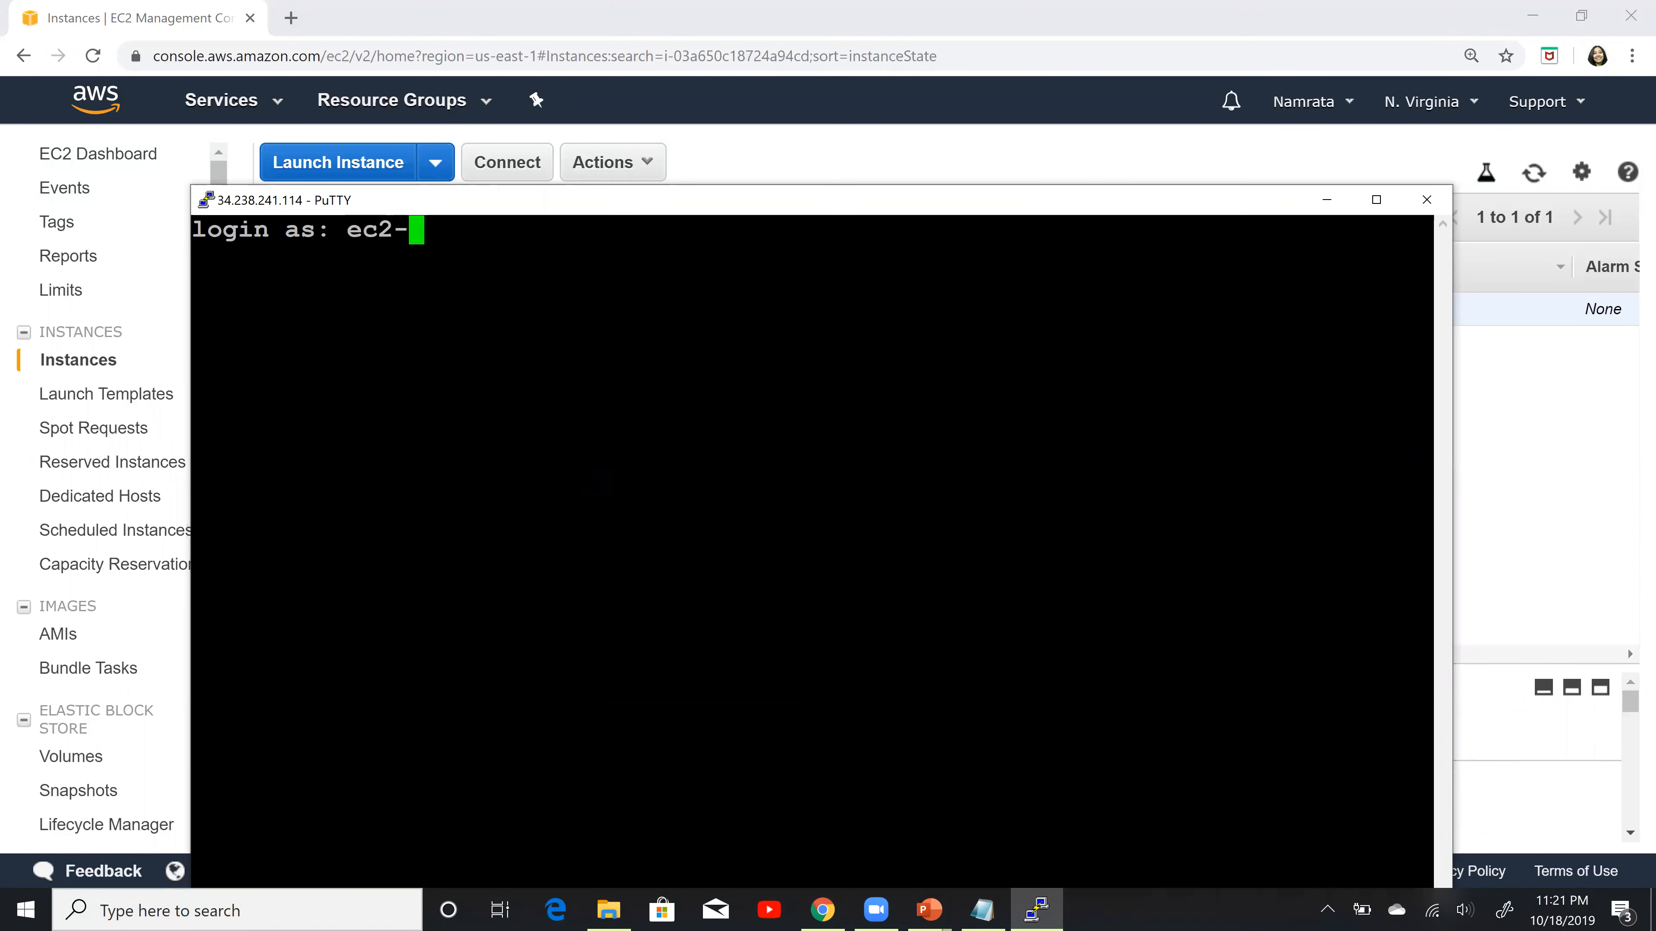
type("user")
key("Return")
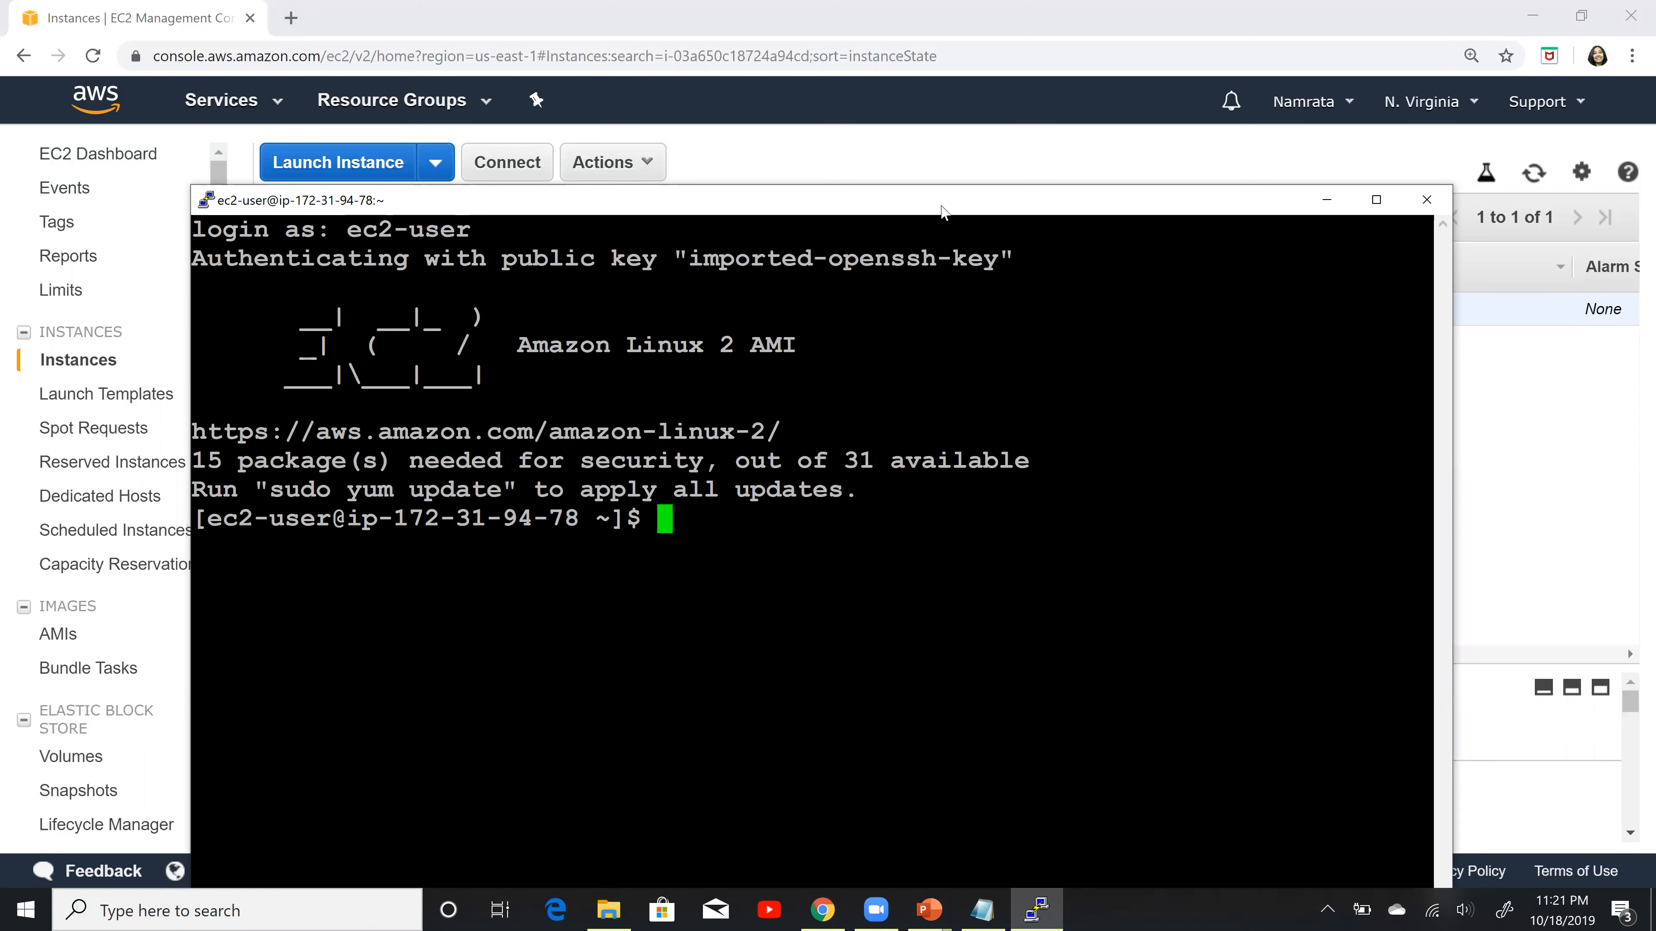
Step: Move the terminal window higher on the screen and switch to the root user with sudo su
left_click_drag(942, 203, 926, 127)
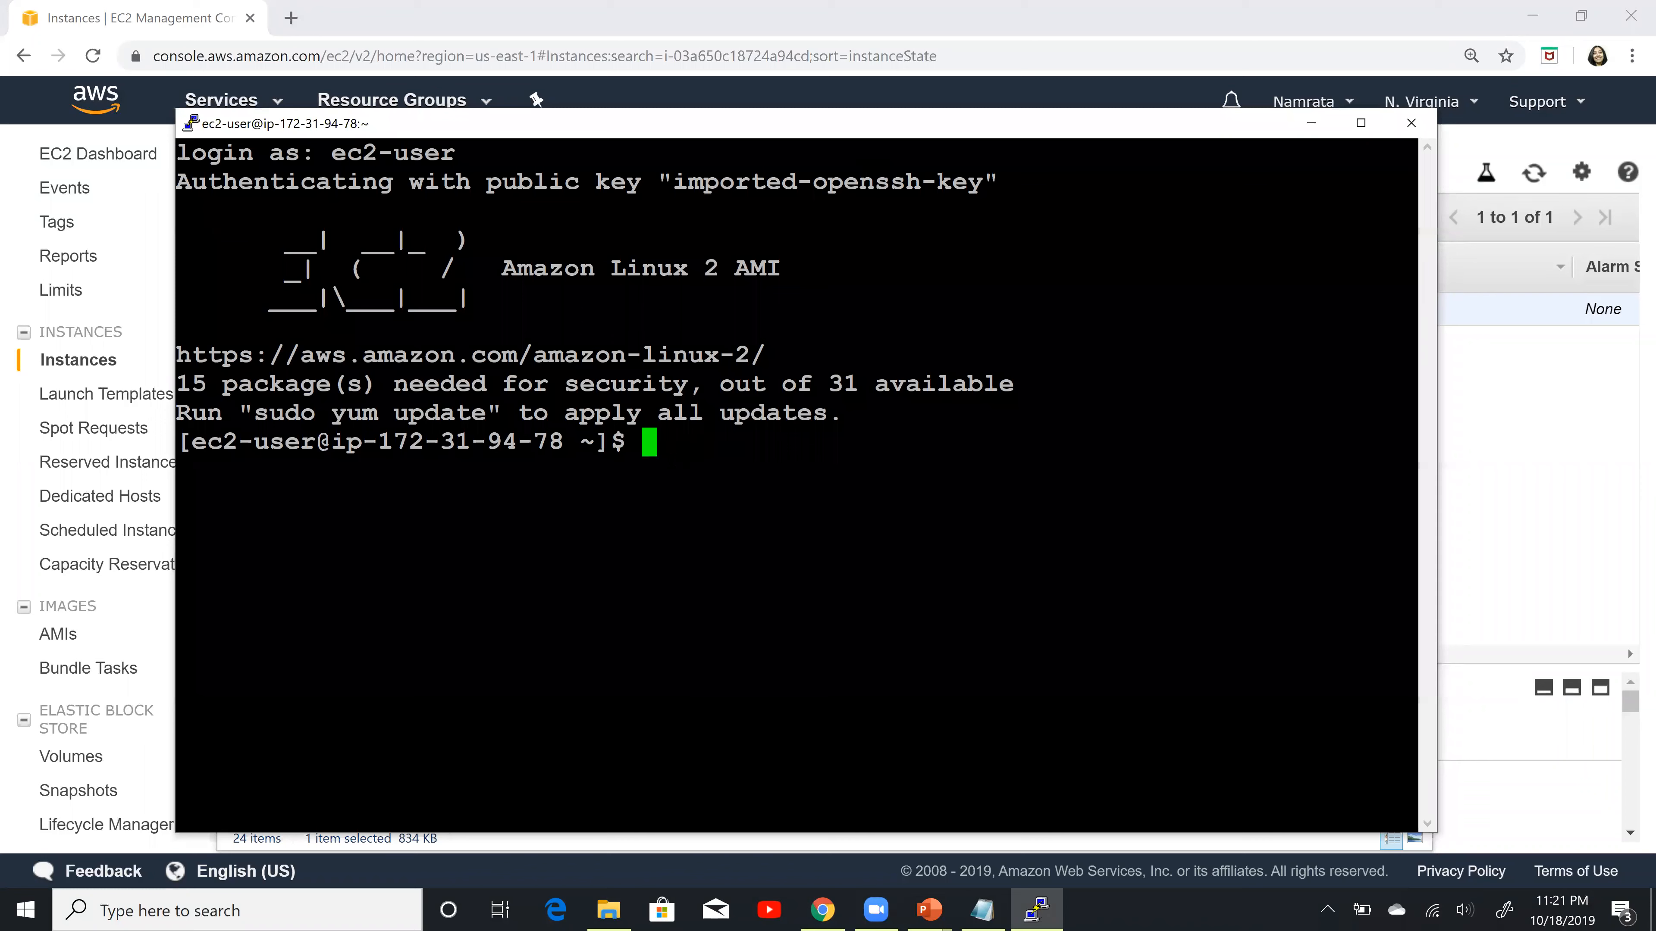
type("sudo su")
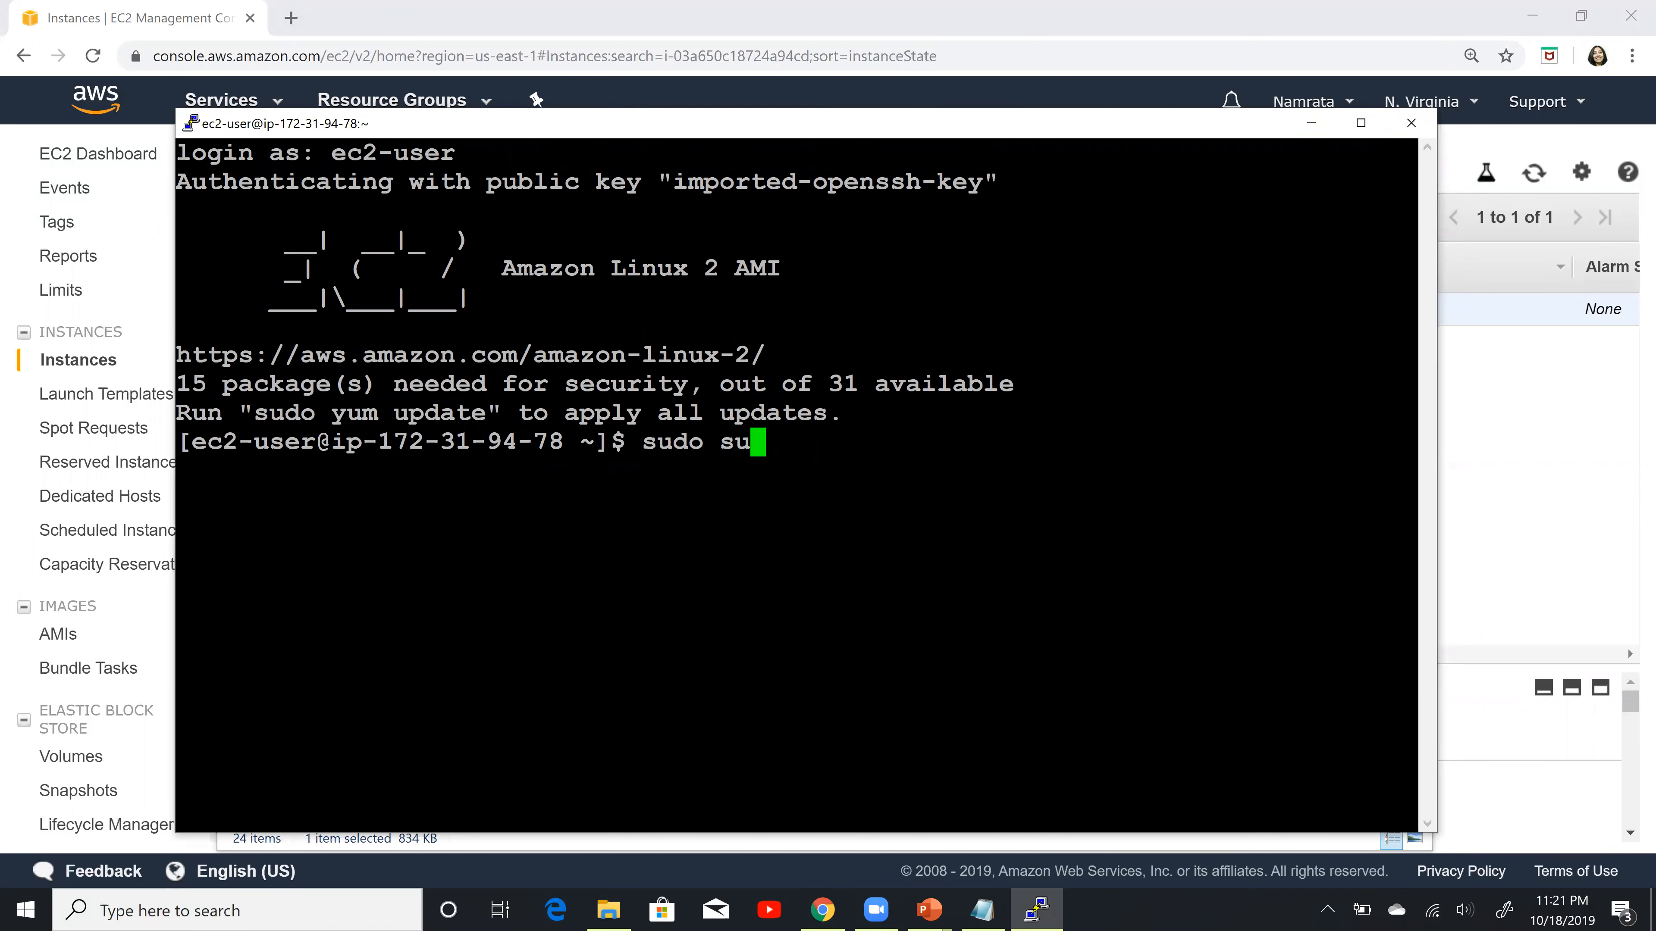
key("Return")
Step: Consult the PowerPoint slide on installing the MySQL client, then run sudo yum install mysql in the PuTTY terminal
key("alt+Tab")
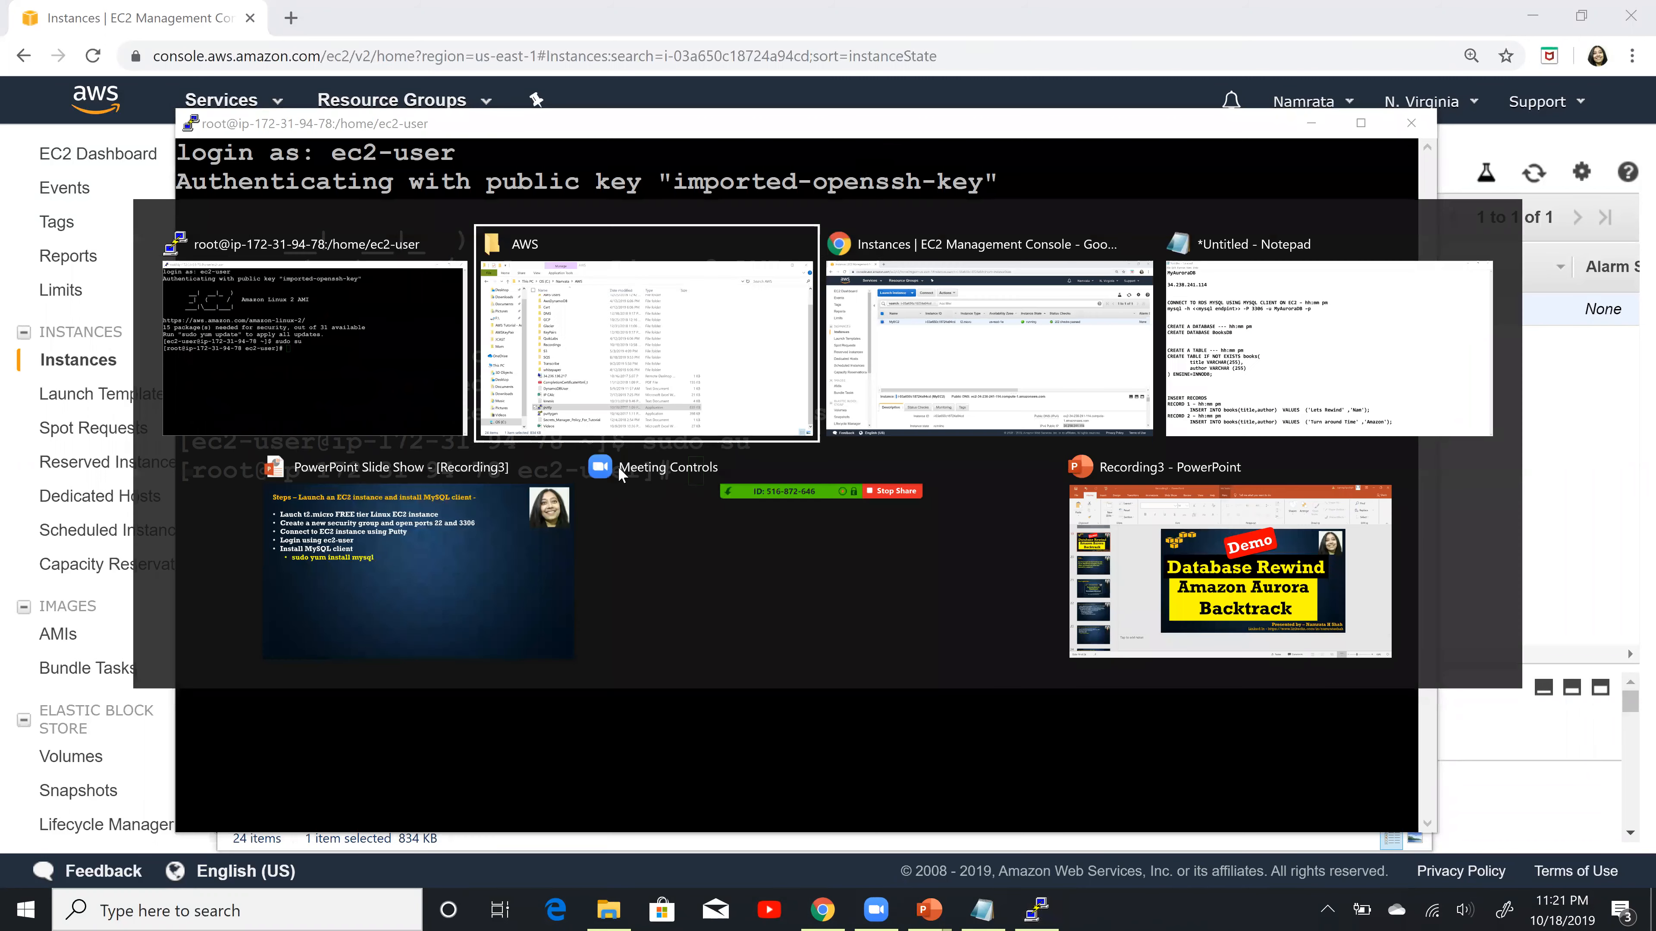
key("alt+Tab")
key("alt+Tab")
key("alt+Tab")
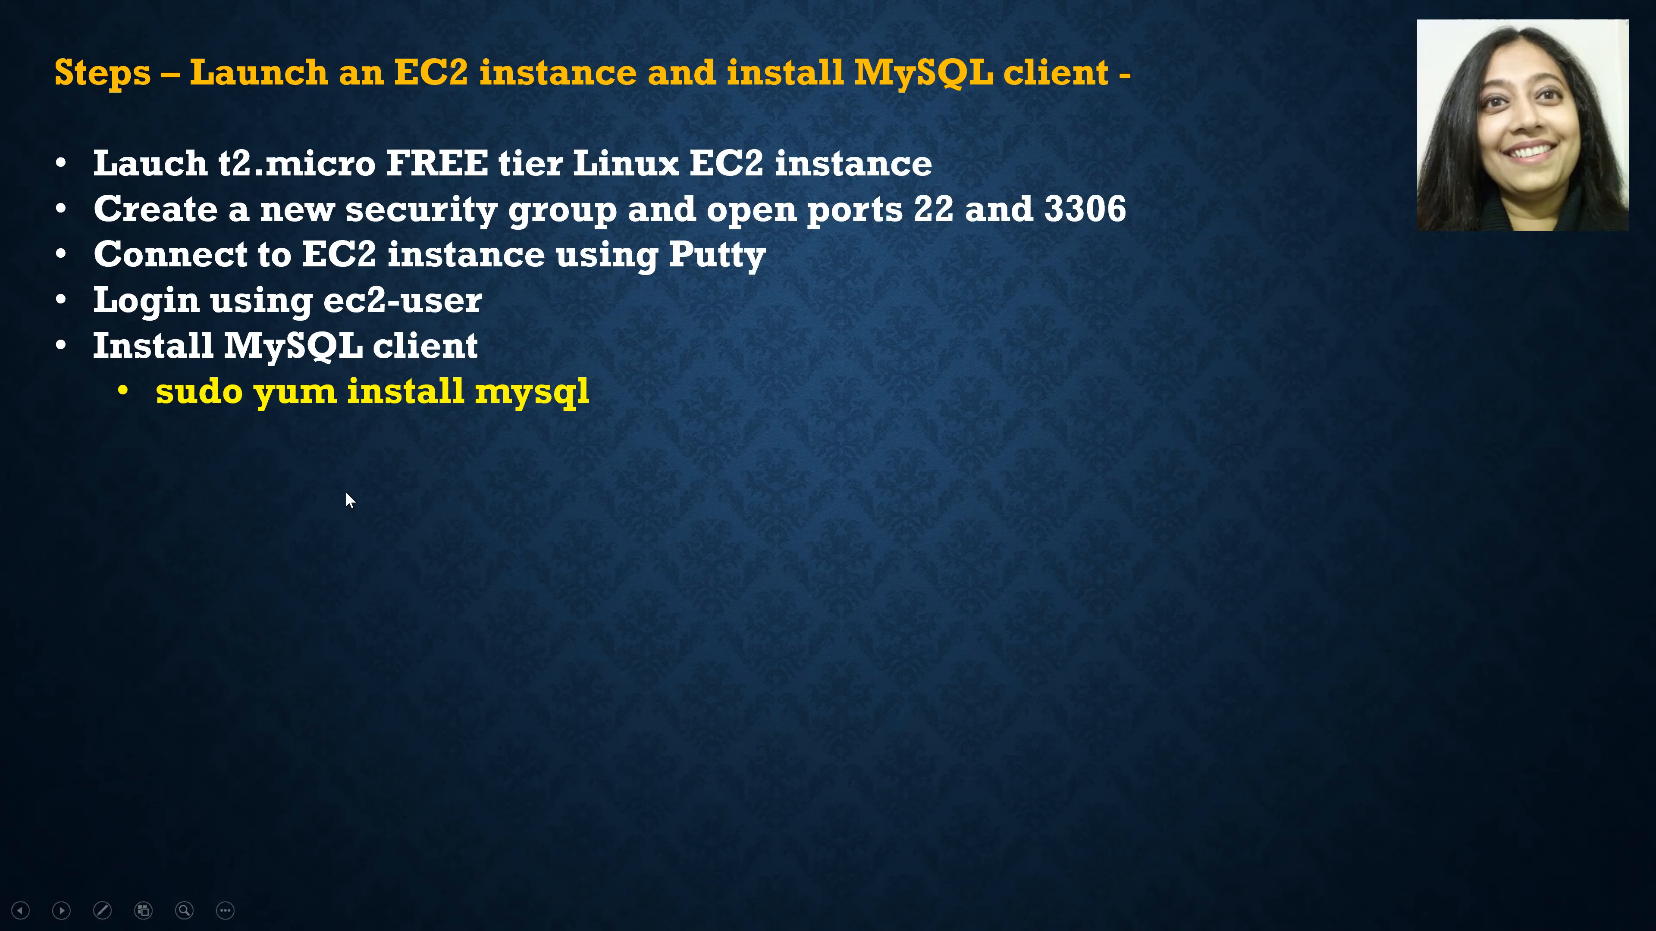
key("alt+Tab")
type("sudo ")
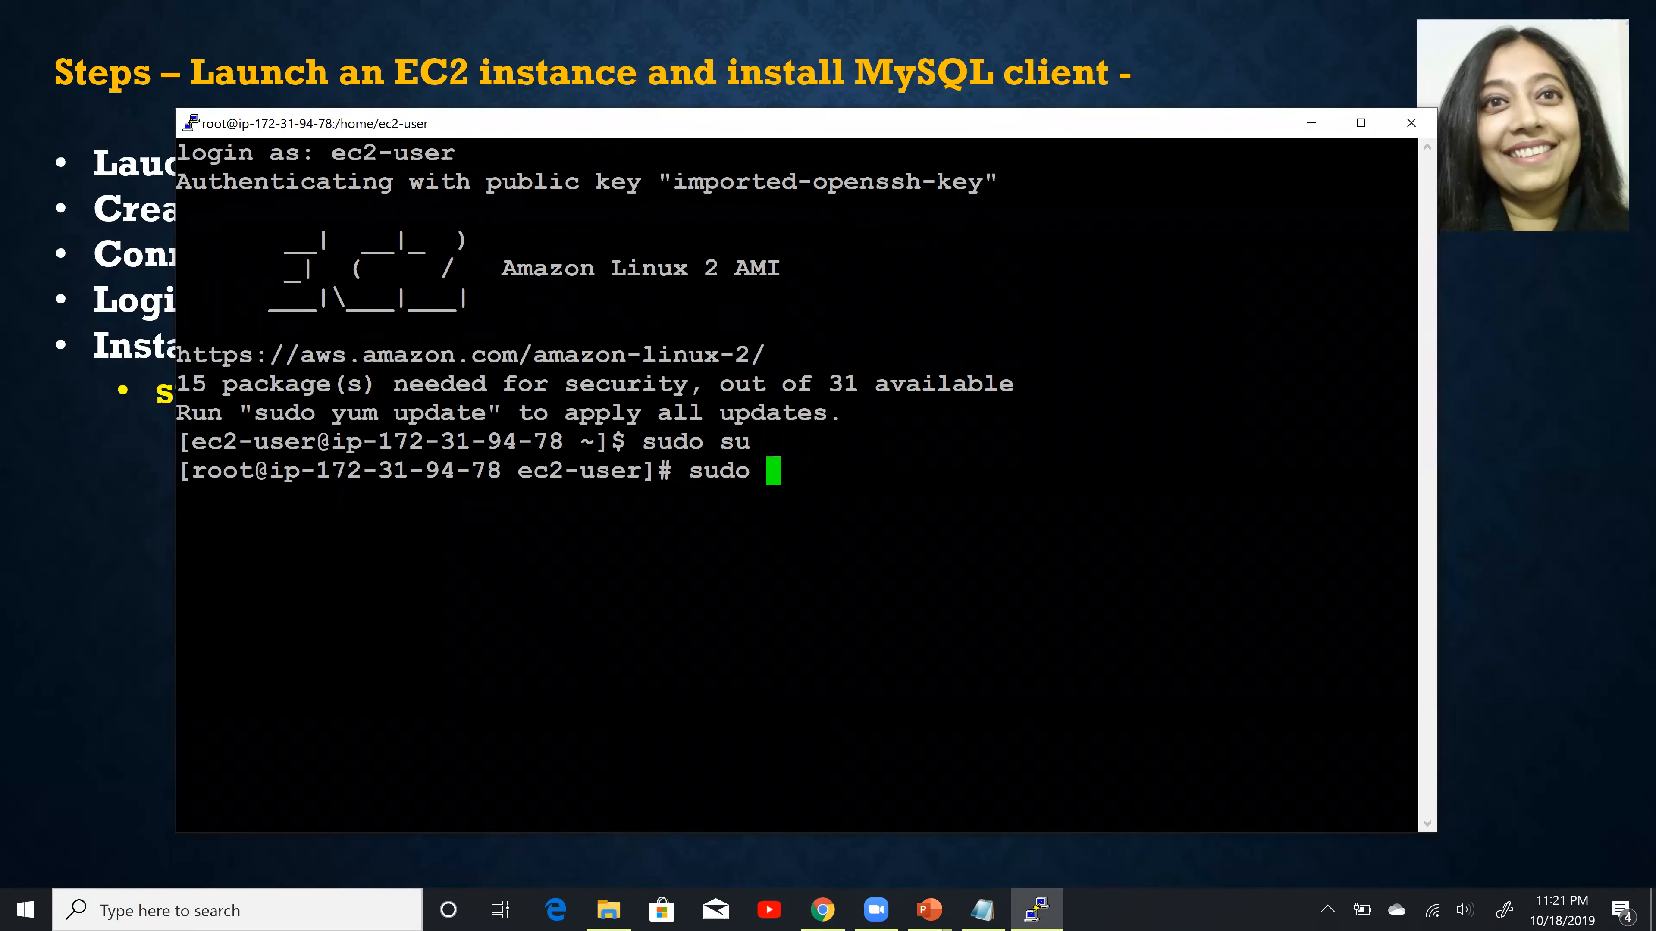
type("yum ins")
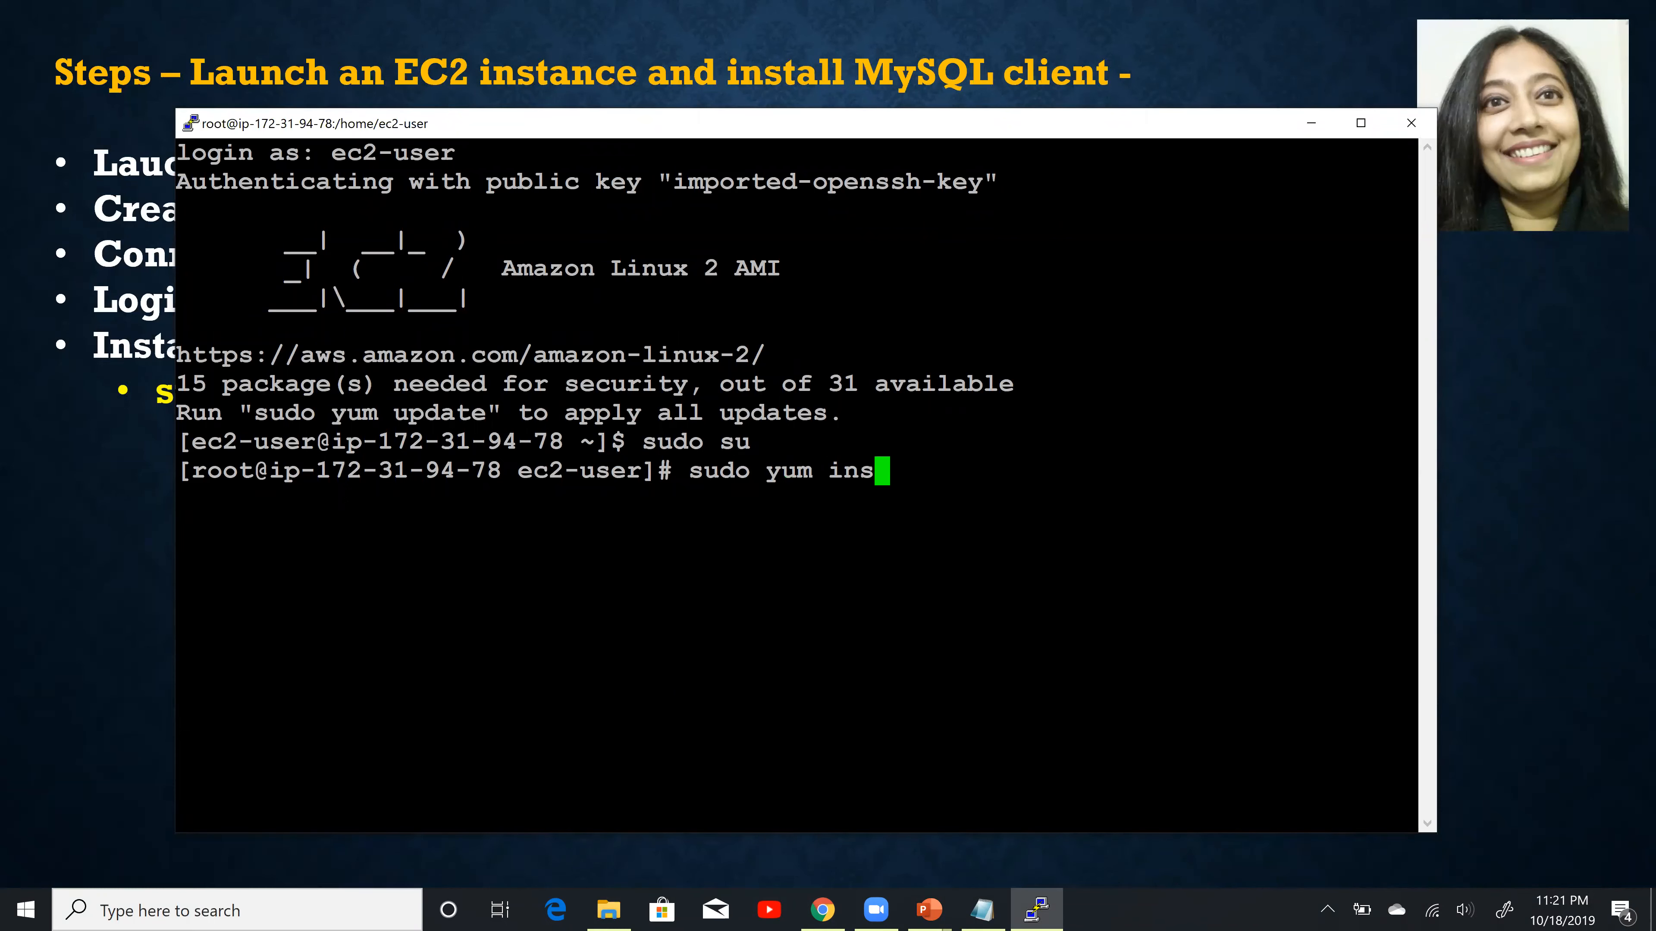
type("tall mysql")
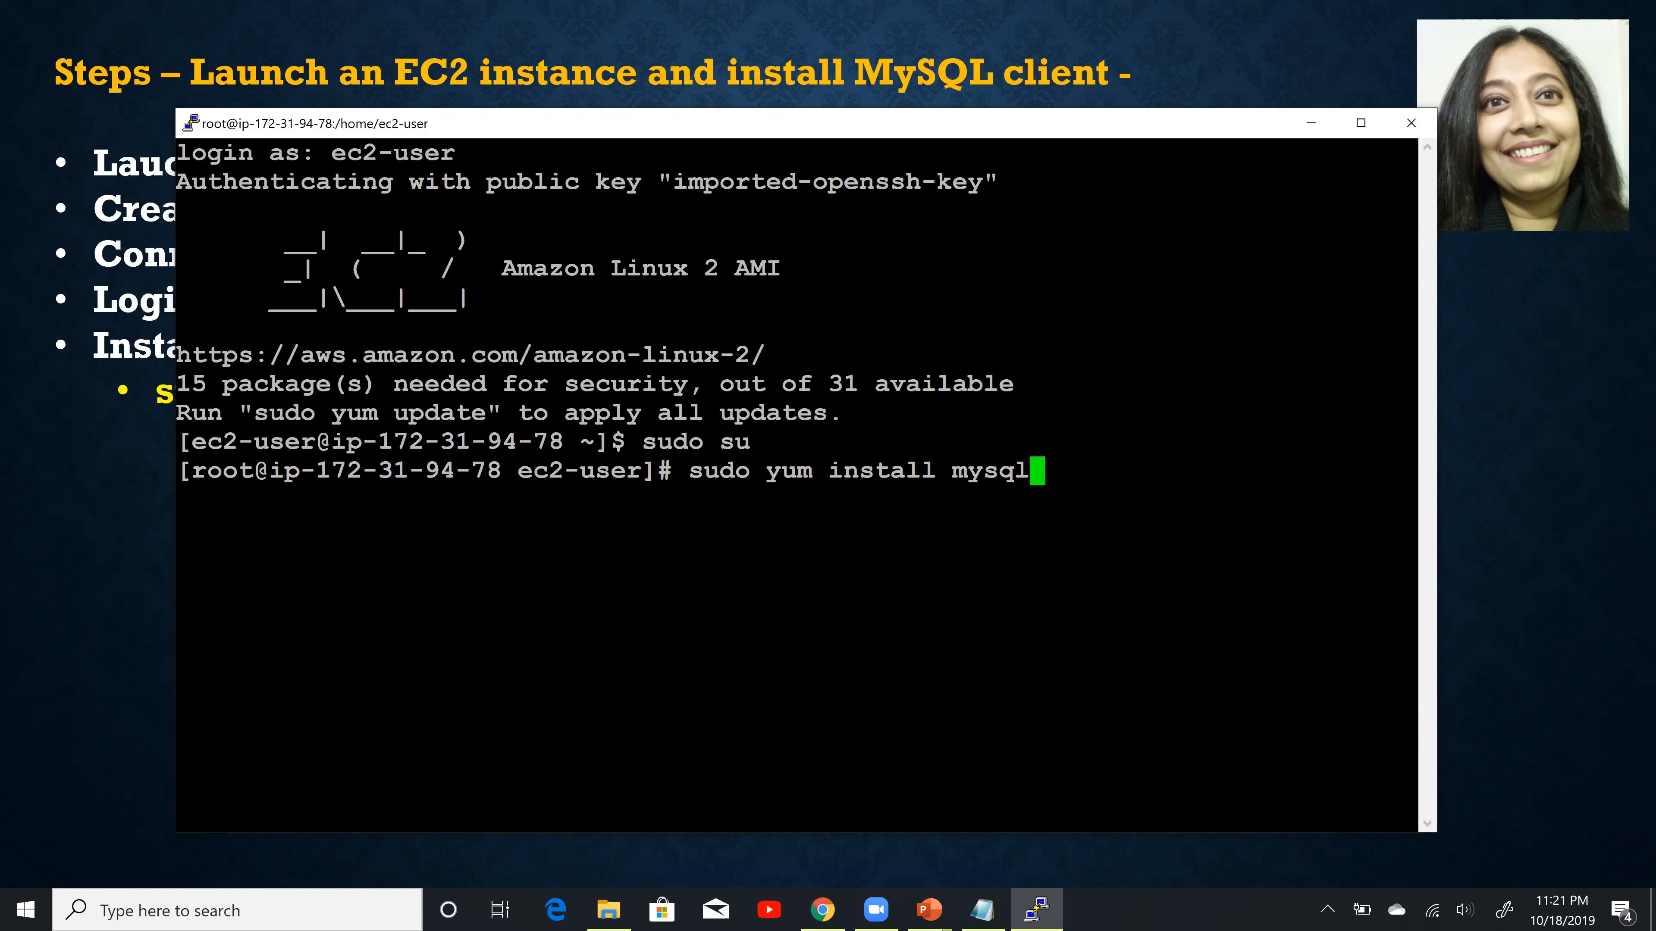
key("Return")
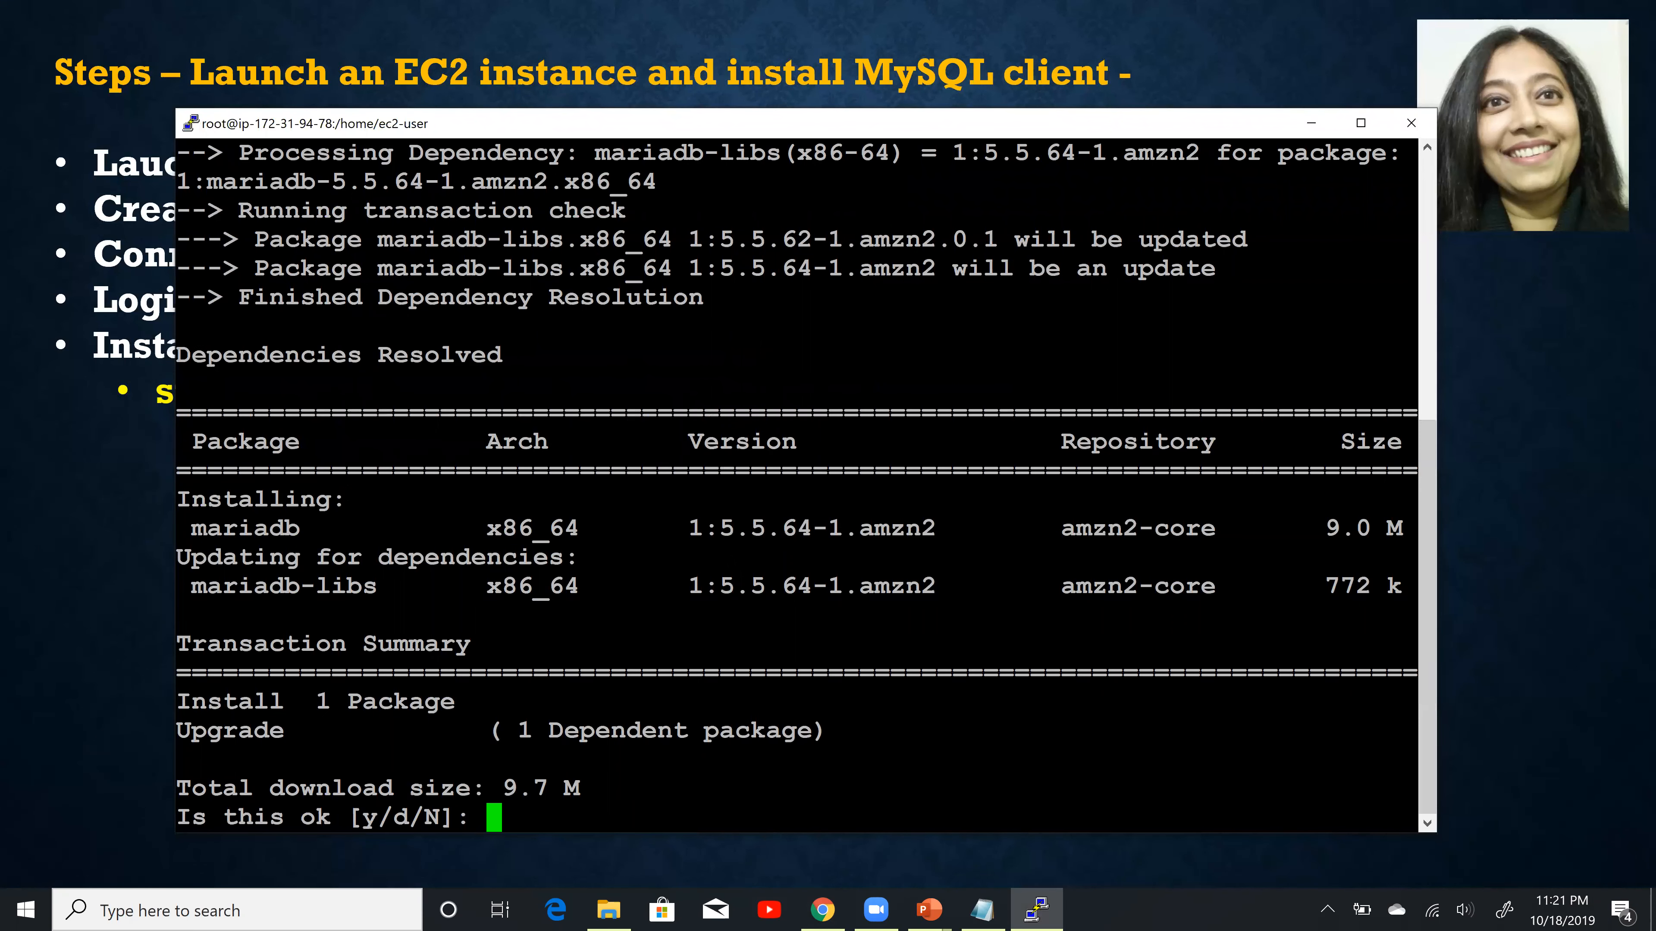